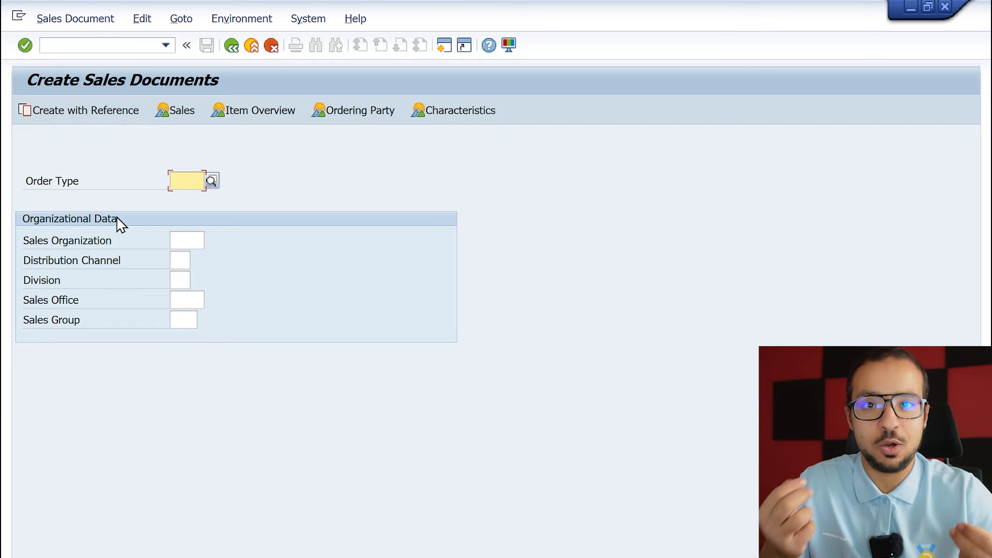
# Display the field help for Sales Organization on the initial sales document creation screen.
pyautogui.click(179, 253)
pyautogui.click(200, 235)
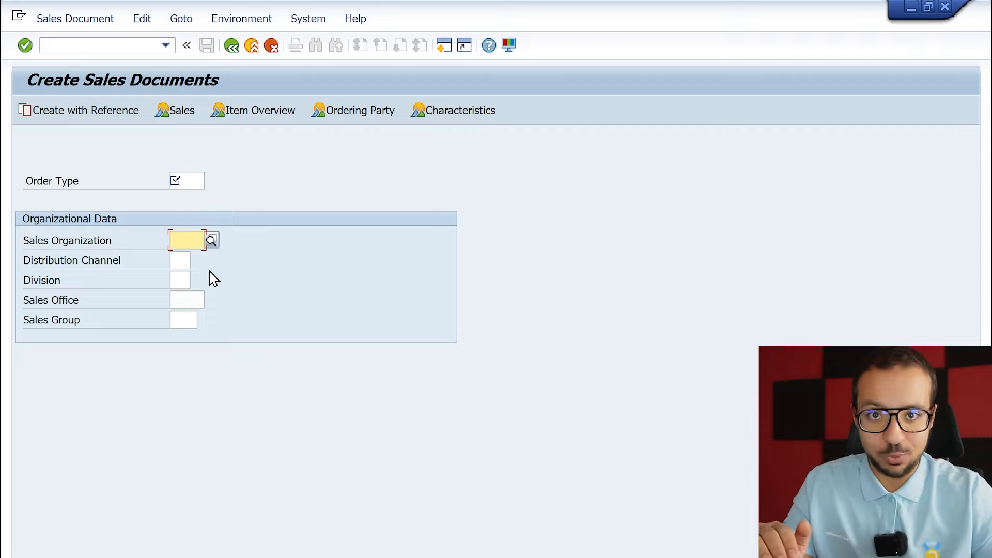
pyautogui.rightClick(187, 241)
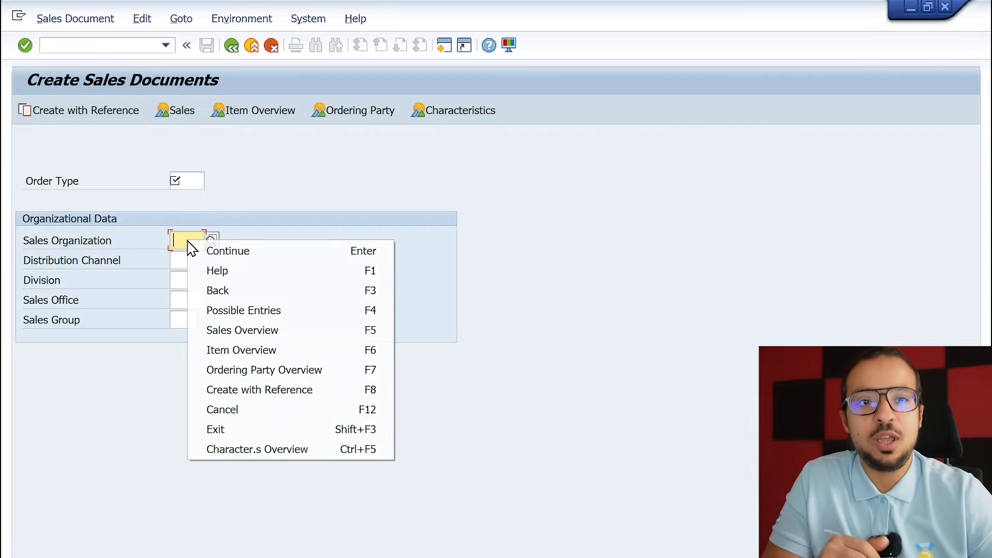
pyautogui.click(211, 270)
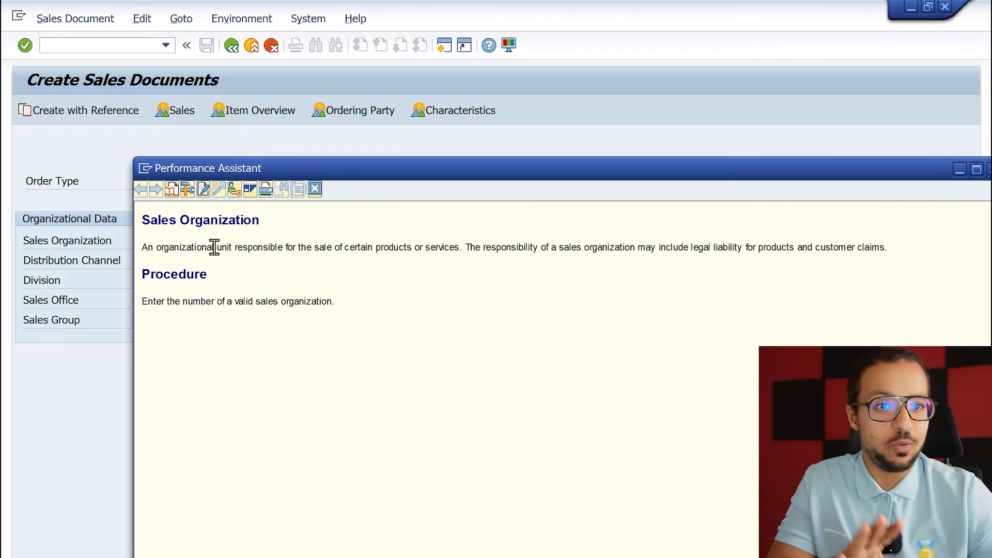
# Go from the field help to Customizing without specifying a project and open the Sales Definition activity "Define, copy, delete, check sales organization".
pyautogui.click(239, 193)
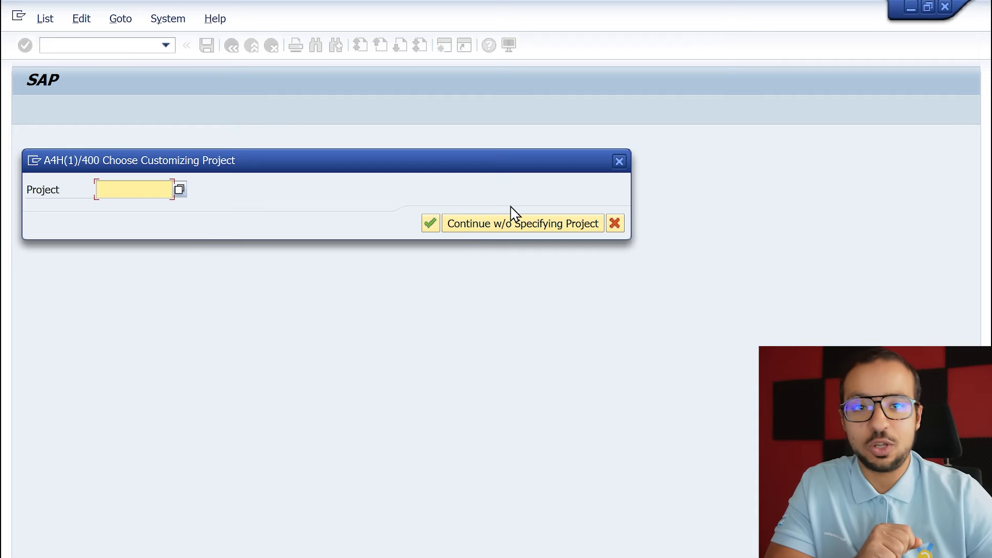
pyautogui.click(511, 224)
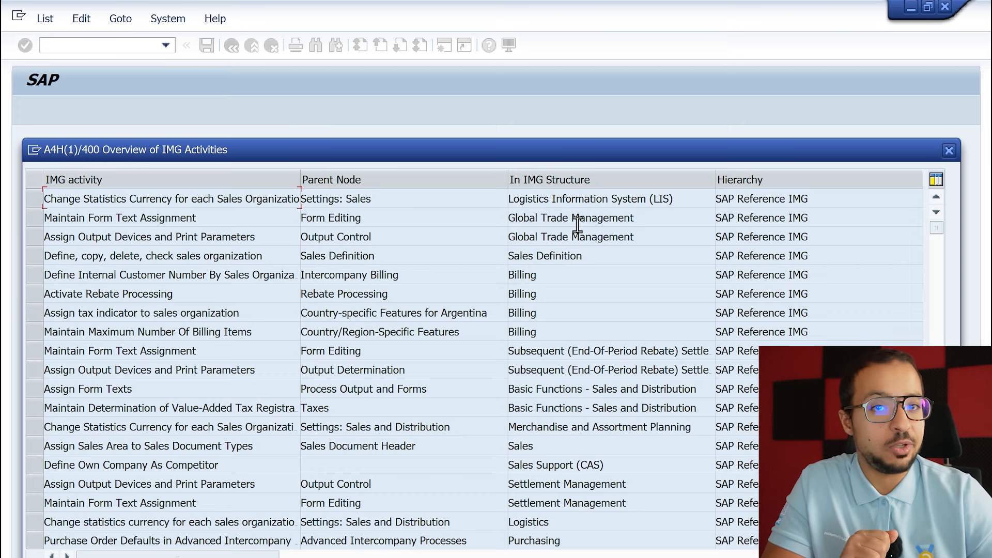
pyautogui.moveTo(591, 254); pyautogui.dragTo(476, 258)
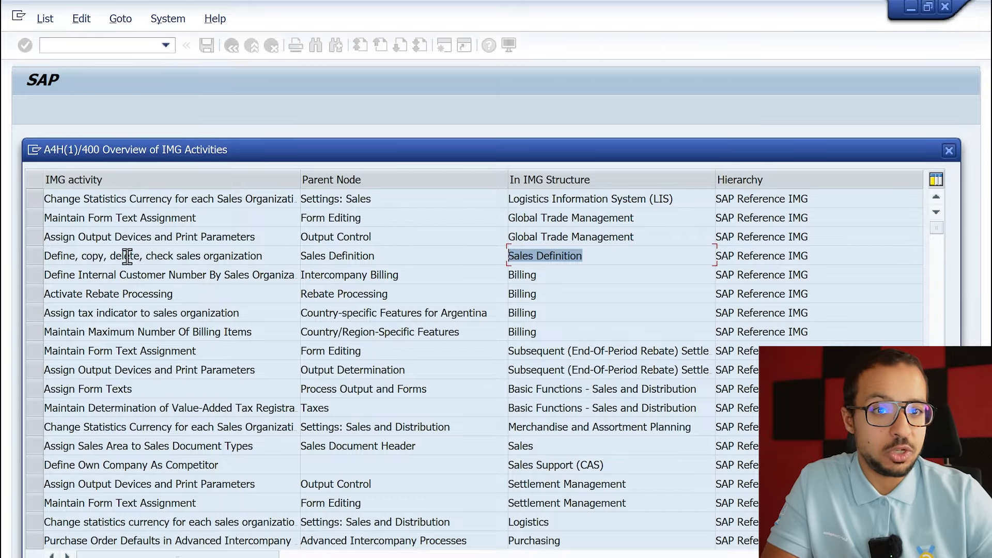
pyautogui.click(35, 258)
pyautogui.doubleClick(119, 256)
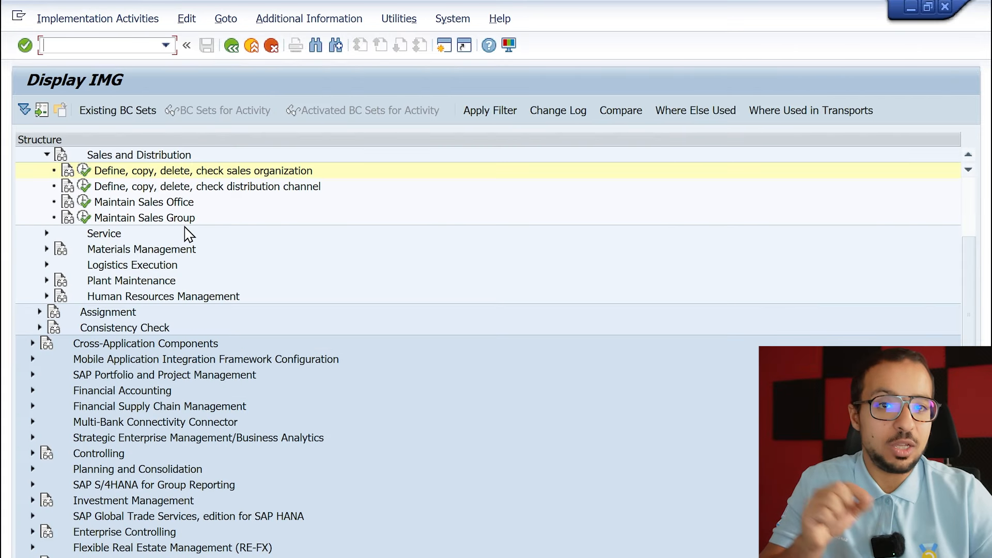
# Trace the sales organization activity's path under Enterprise Structure, Definition, Sales and Distribution, and read its documentation.
pyautogui.scroll(2, 244, 285)
pyautogui.scroll(3, 256, 301)
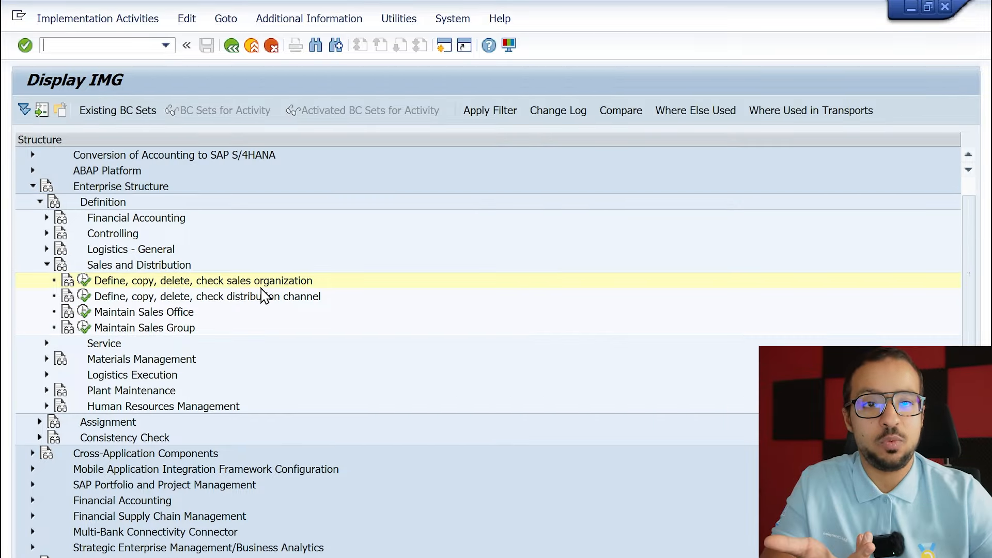
pyautogui.scroll(3, 264, 297)
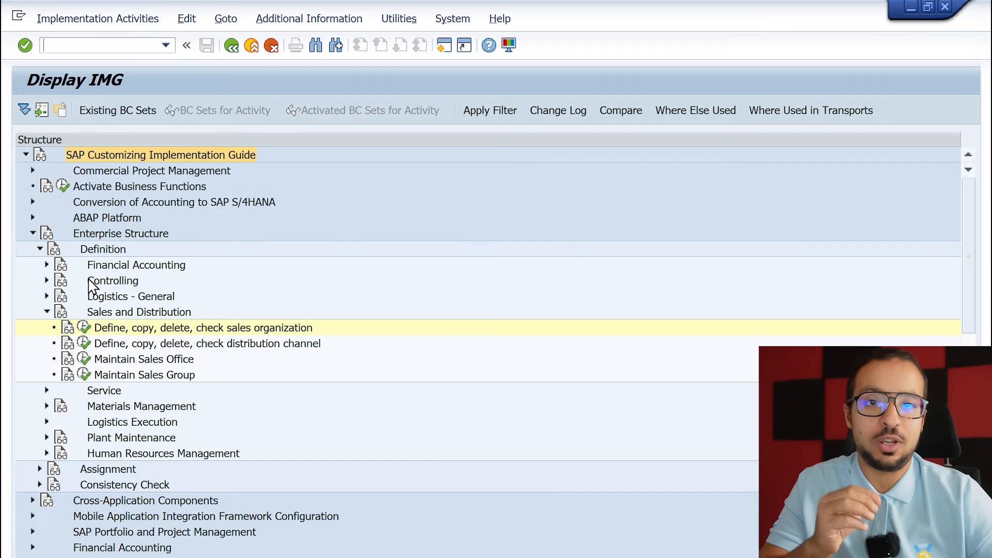
pyautogui.click(115, 268)
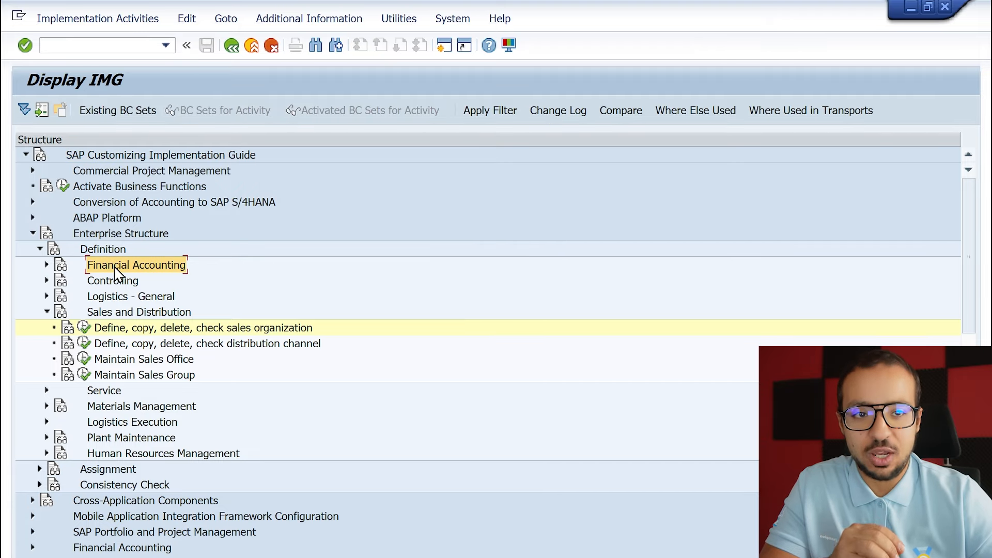
pyautogui.click(128, 312)
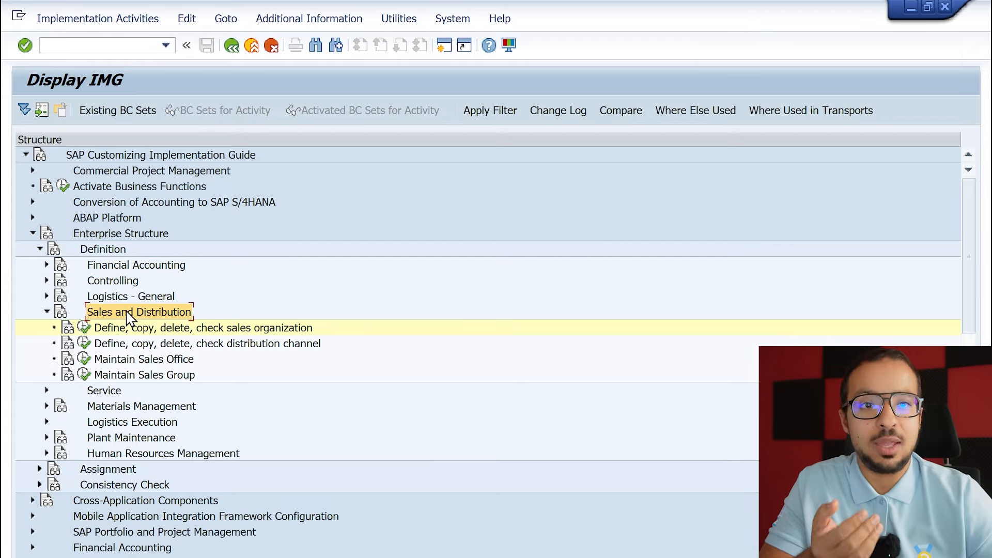
pyautogui.click(125, 328)
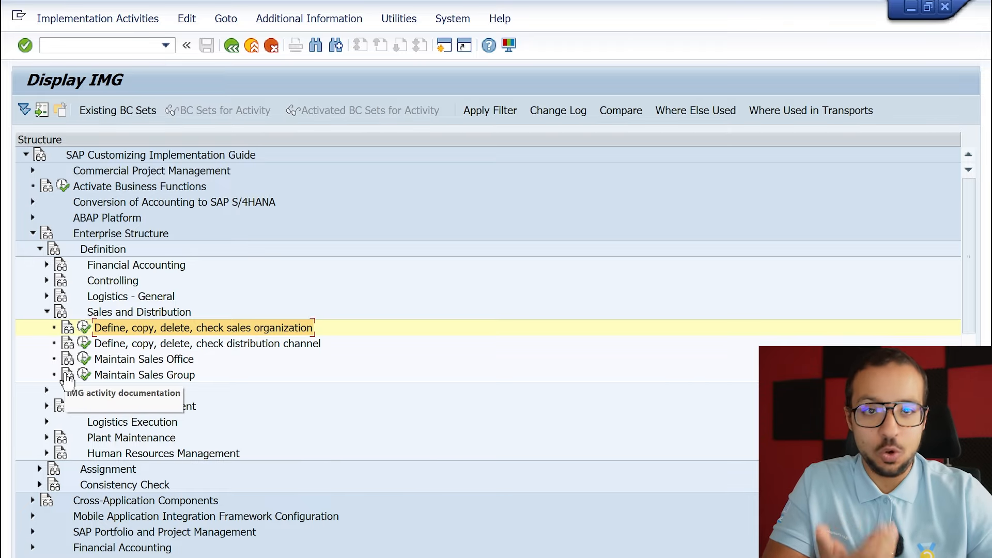
pyautogui.click(68, 332)
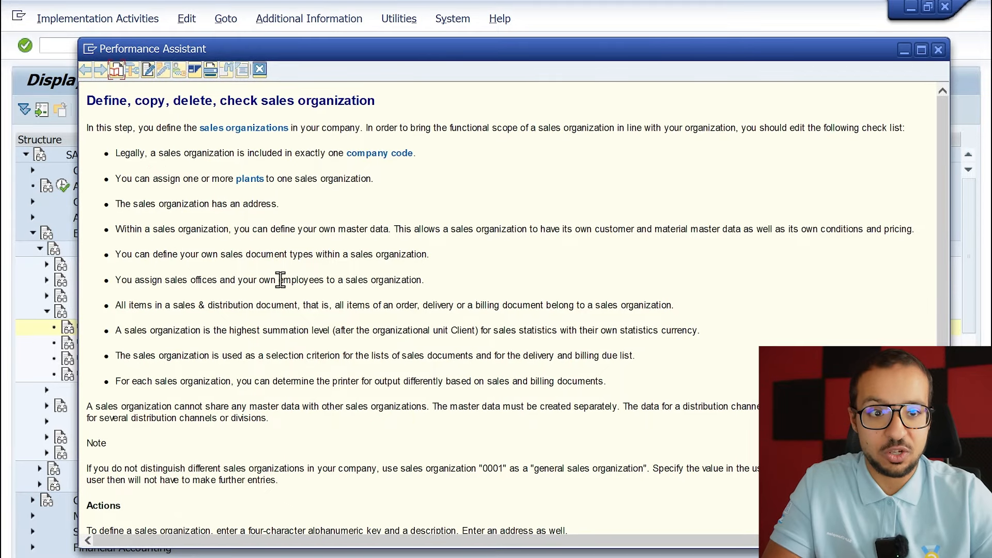
pyautogui.moveTo(155, 153); pyautogui.dragTo(295, 154)
pyautogui.click(345, 153)
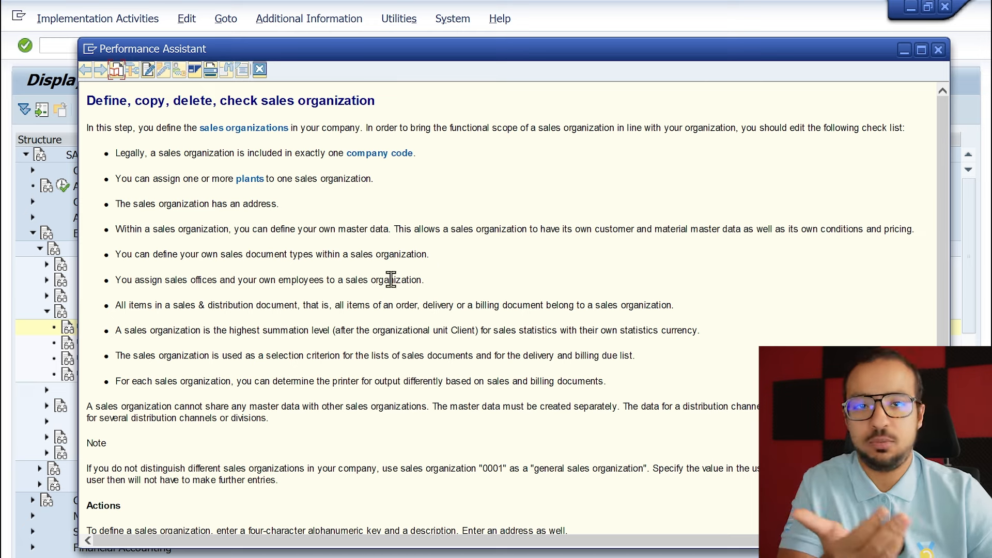
pyautogui.scroll(-1, 393, 284)
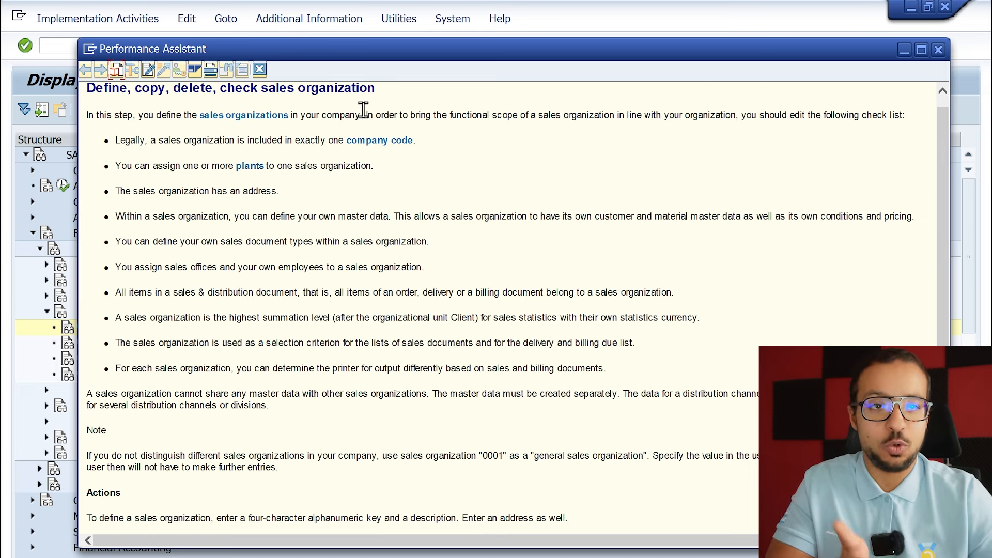
pyautogui.click(259, 69)
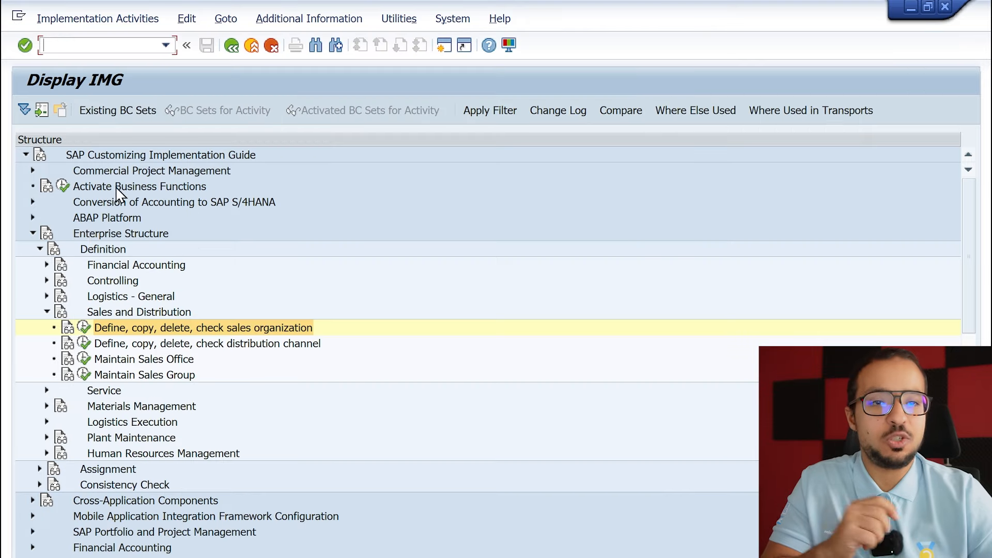
# Execute the sales organization activity and choose Define Sales Organization.
pyautogui.click(84, 328)
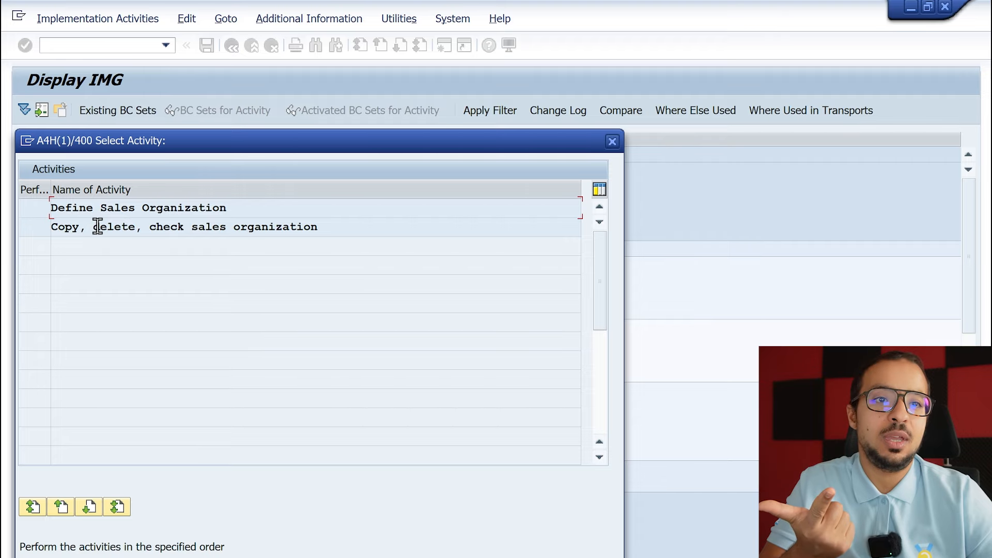
pyautogui.click(46, 227)
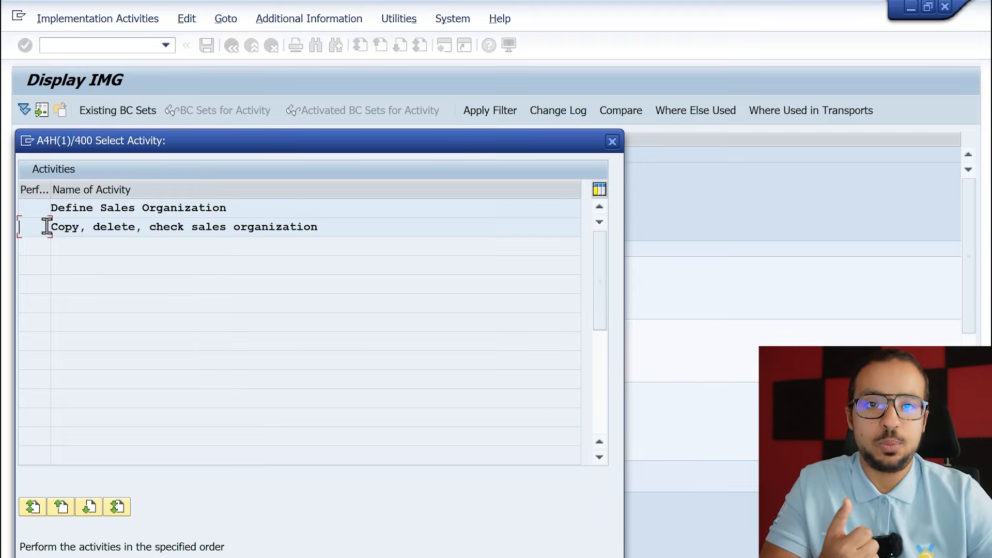
pyautogui.doubleClick(117, 209)
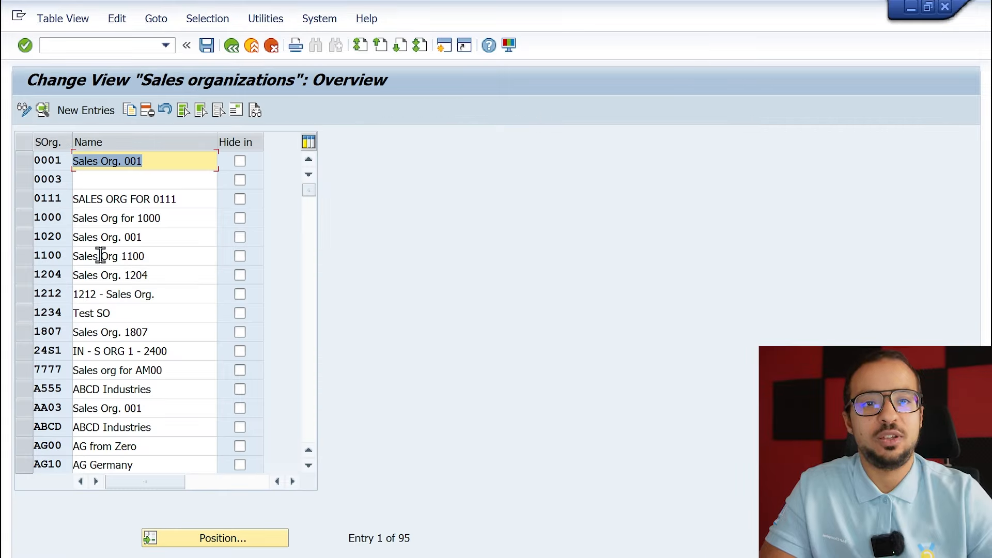
# Examine the details of sales organization 0001, including its calendar, and return to the overview.
pyautogui.doubleClick(105, 156)
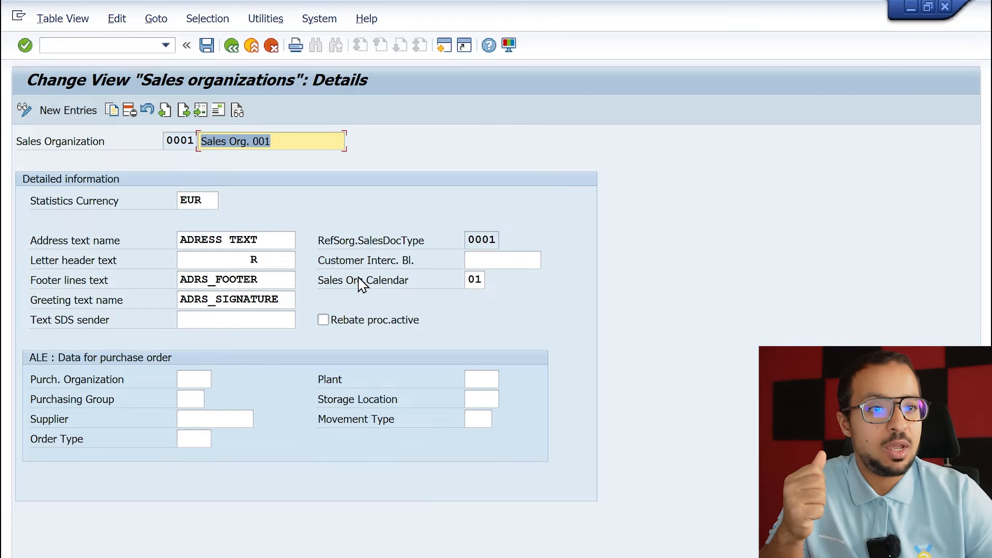
pyautogui.click(472, 280)
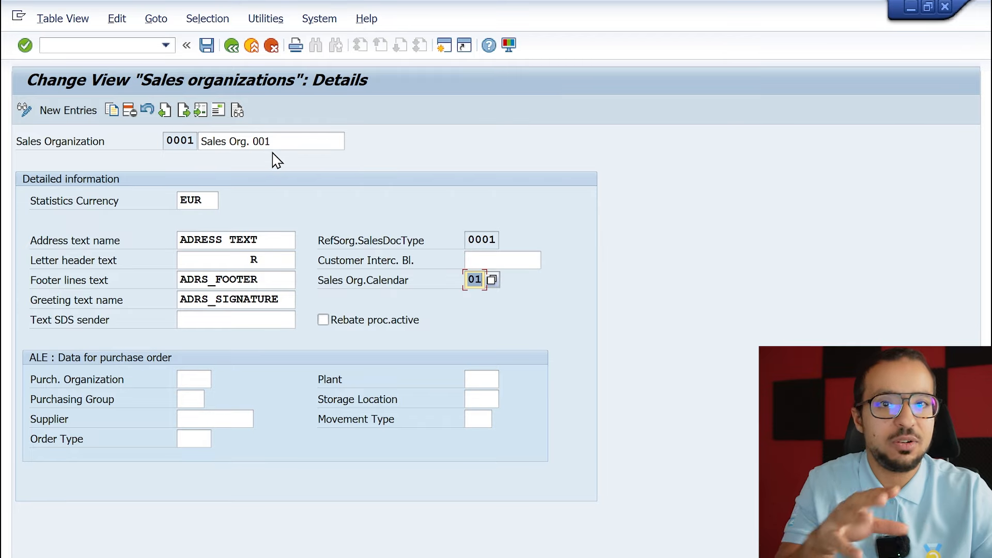
pyautogui.click(232, 47)
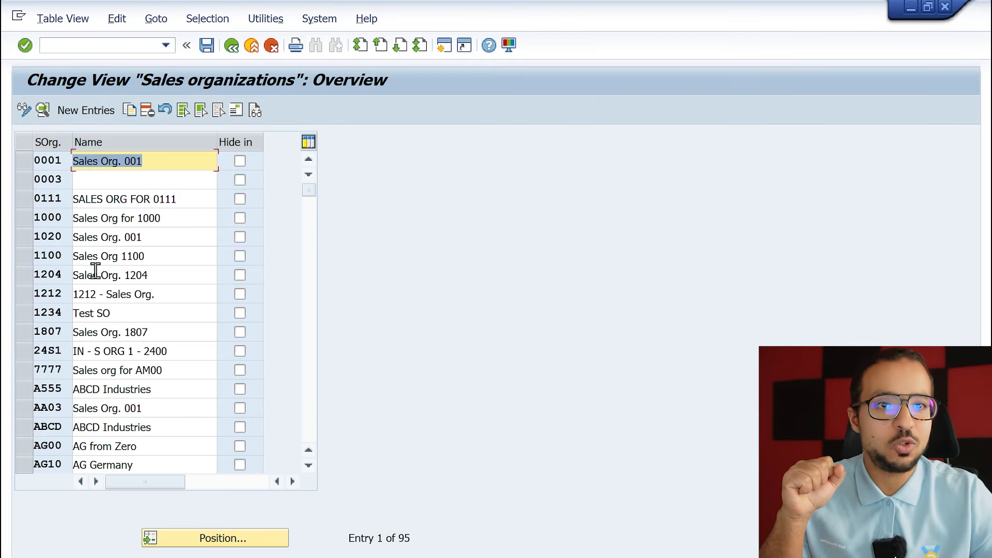
# Copy sales organization 0001 to a new entry with the key AG60.
pyautogui.click(23, 160)
pyautogui.click(127, 110)
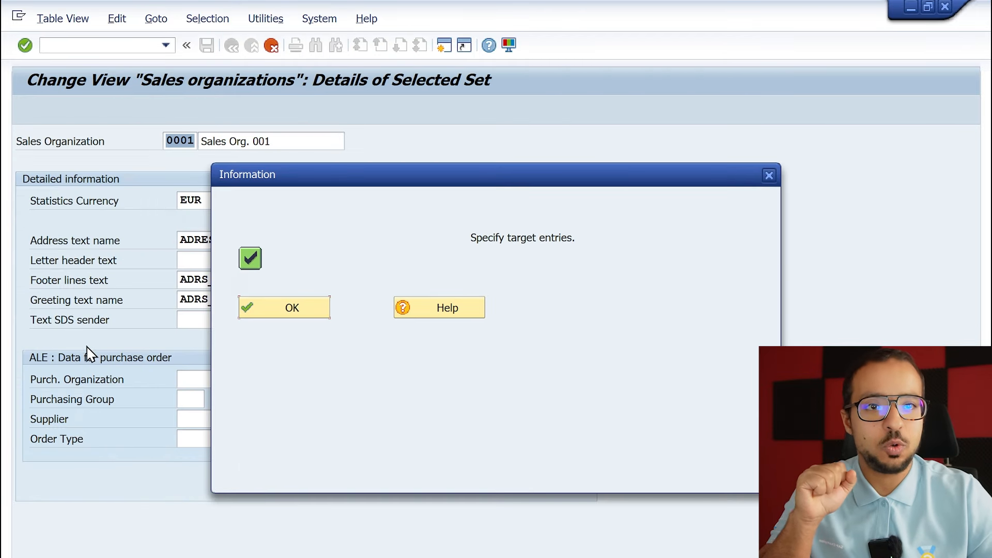
pyautogui.click(252, 310)
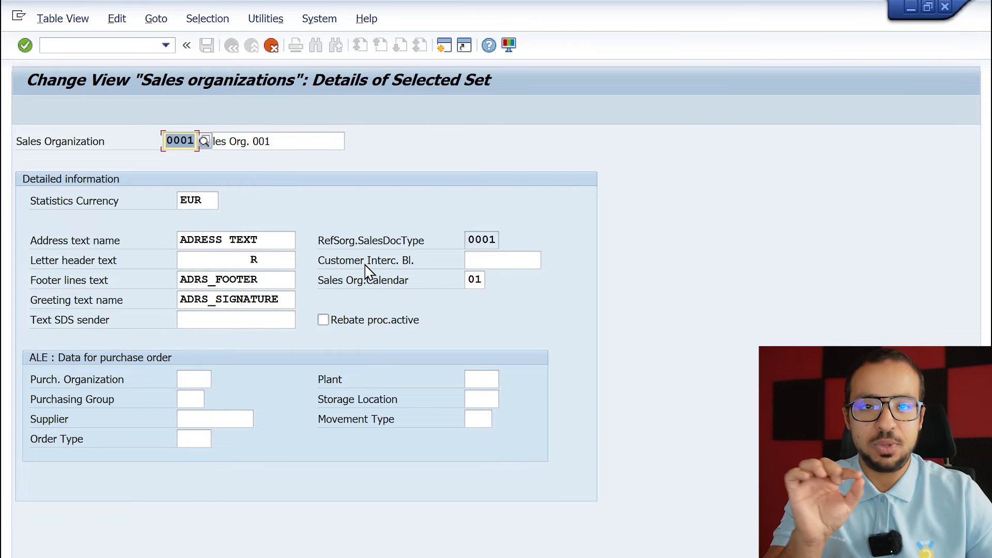
pyautogui.press('Return')
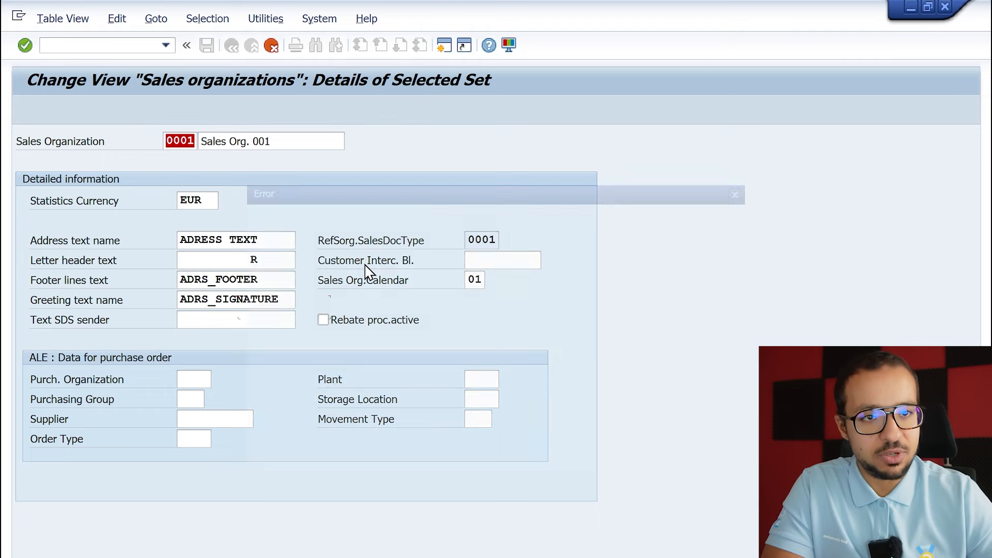
pyautogui.click(279, 305)
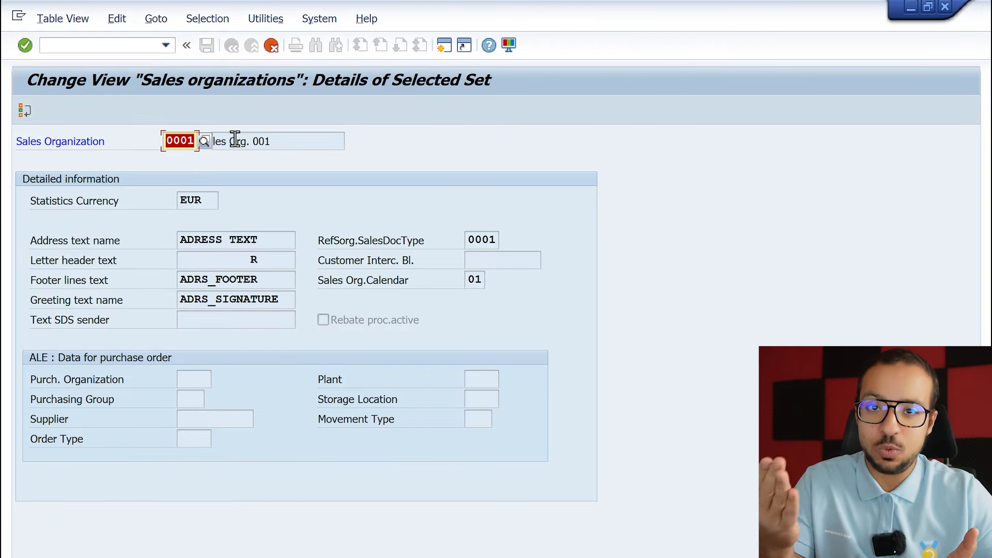
pyautogui.write('AG6')
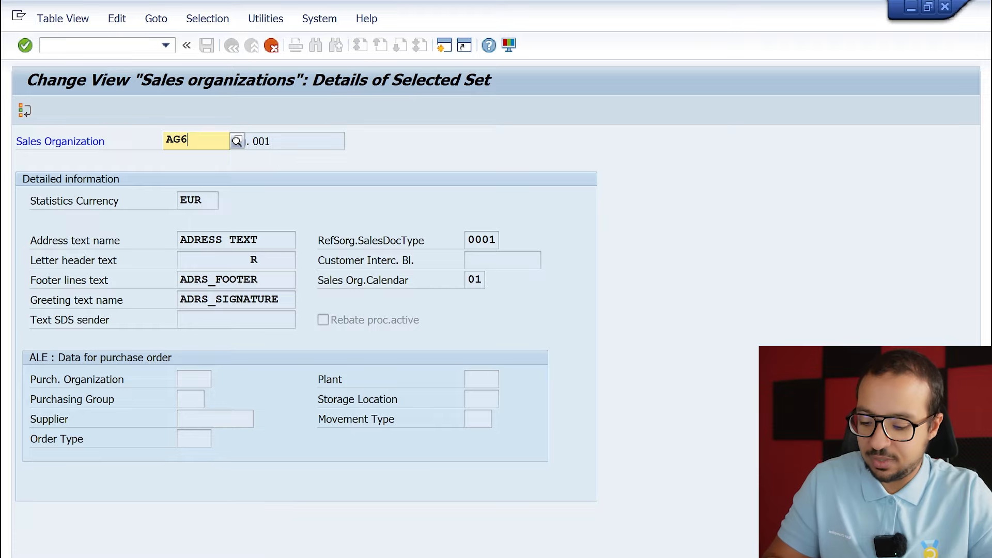
pyautogui.write('0')
pyautogui.press('Return')
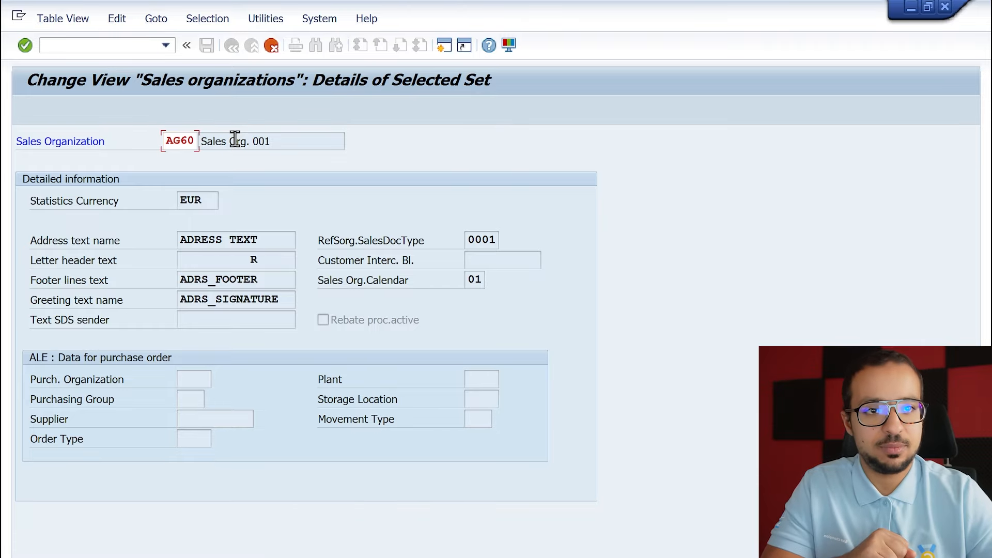
# Replace the name of sales organization AG60 with one beginning "AG from zero Sa" and continue to its address.
pyautogui.press('Tab')
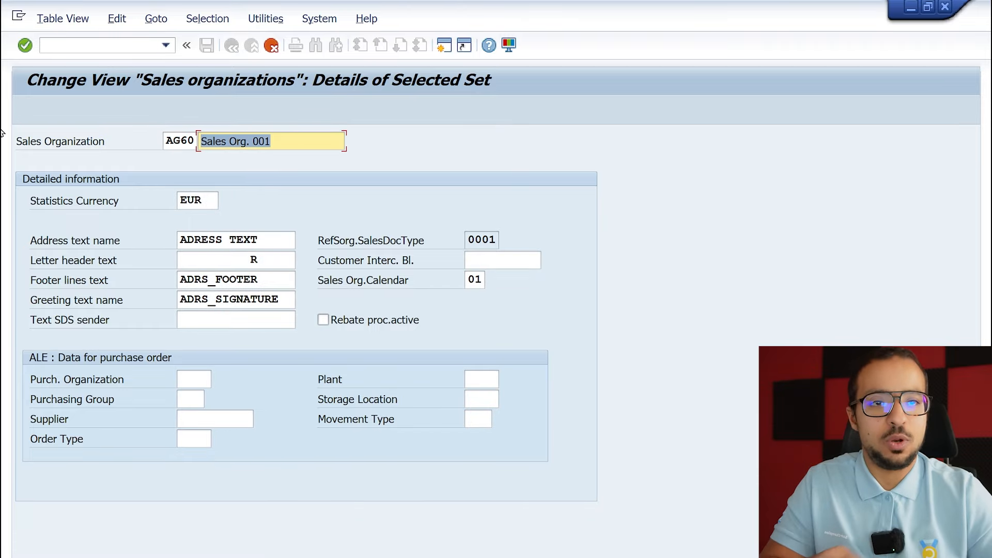
pyautogui.write('AG from zero Sa')
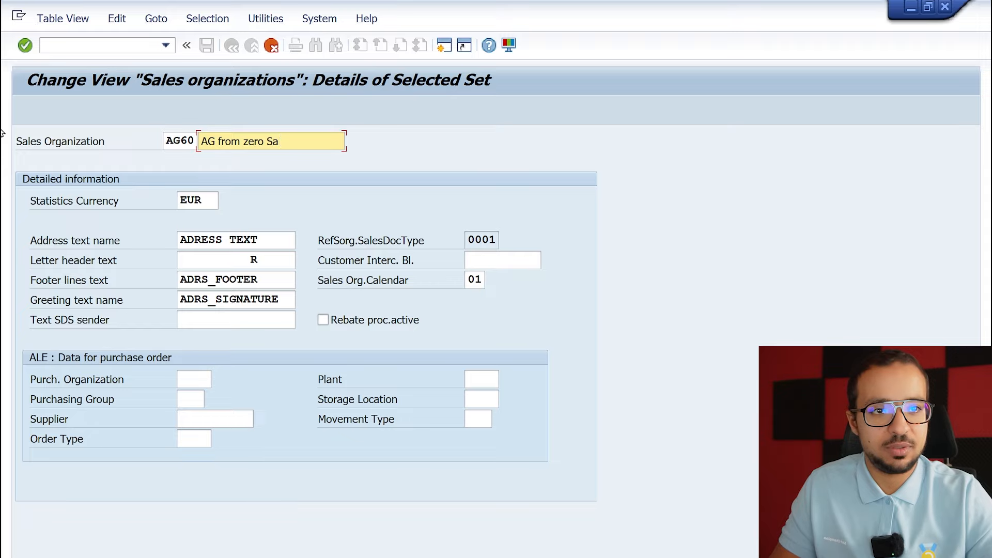
pyautogui.write('g')
pyautogui.press('Return')
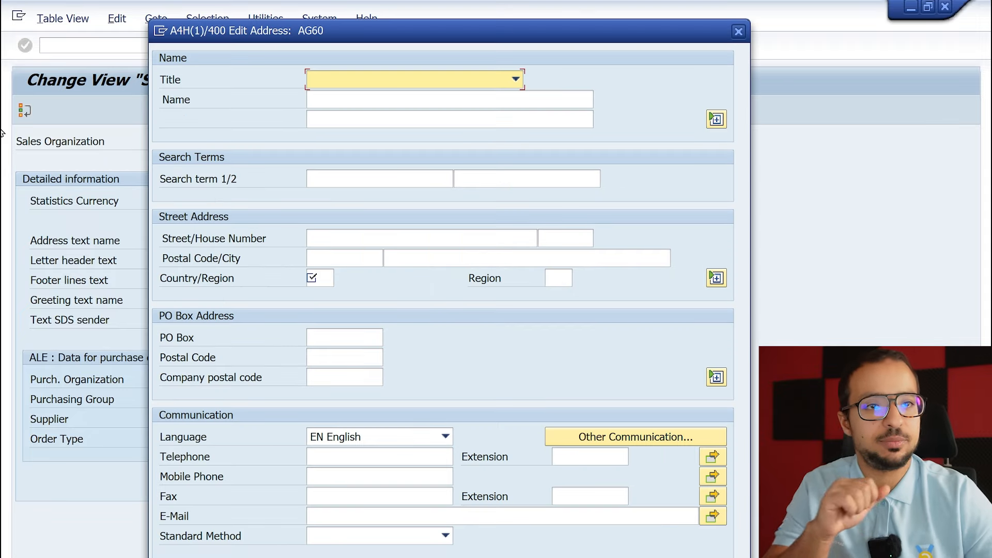
# Set the country of the AG60 address to FR and its first search term to AG, then complete the copy.
pyautogui.moveTo(531, 30); pyautogui.dragTo(615, 7)
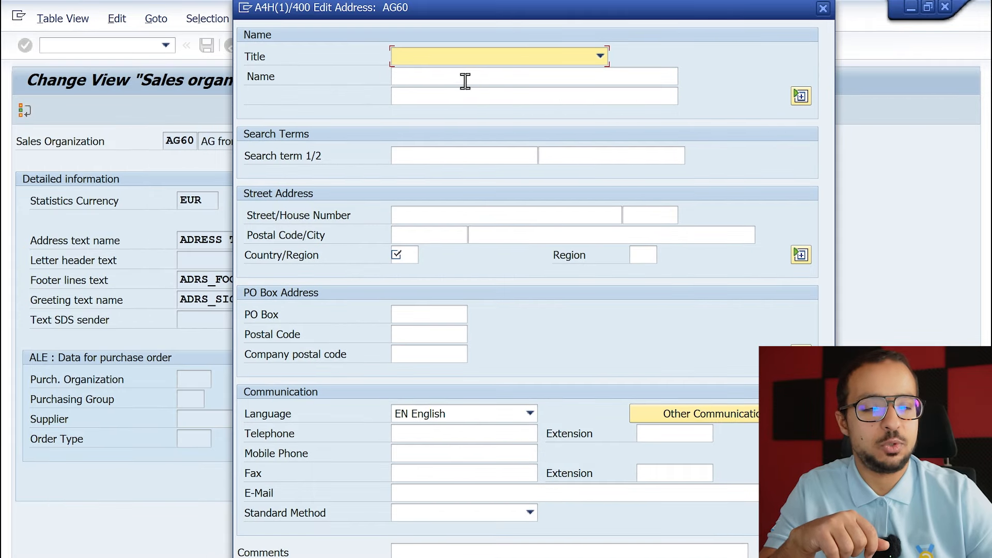
pyautogui.click(402, 255)
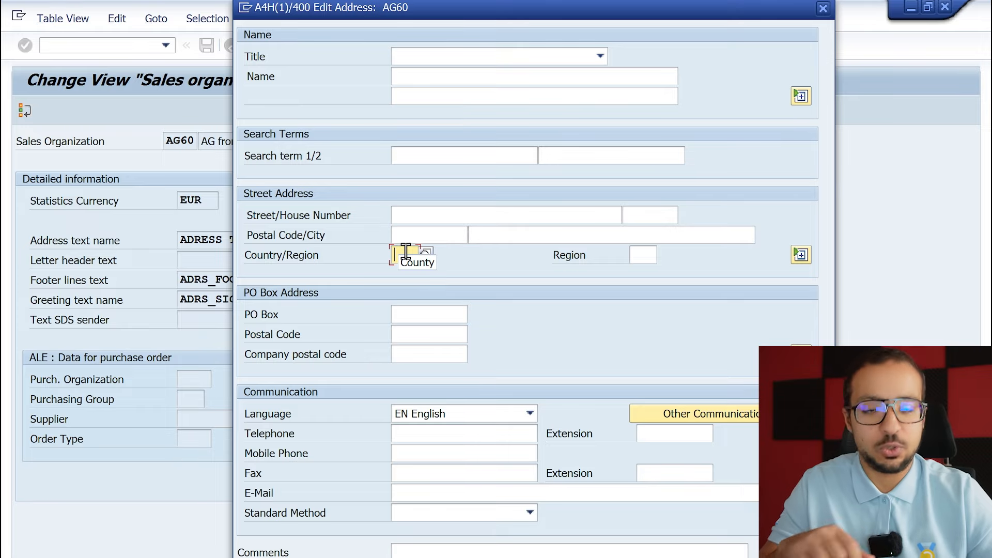
pyautogui.write('FR')
pyautogui.press('Return')
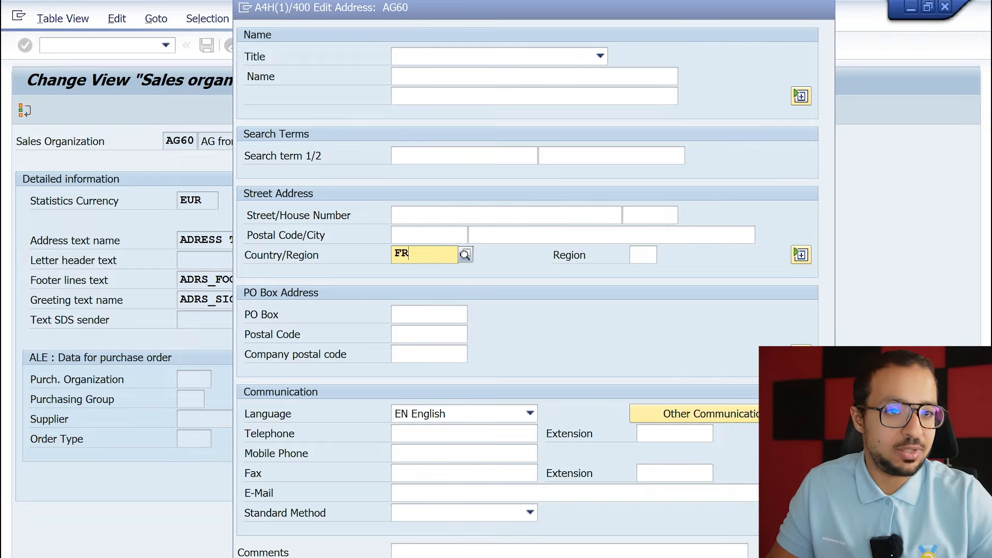
pyautogui.click(429, 151)
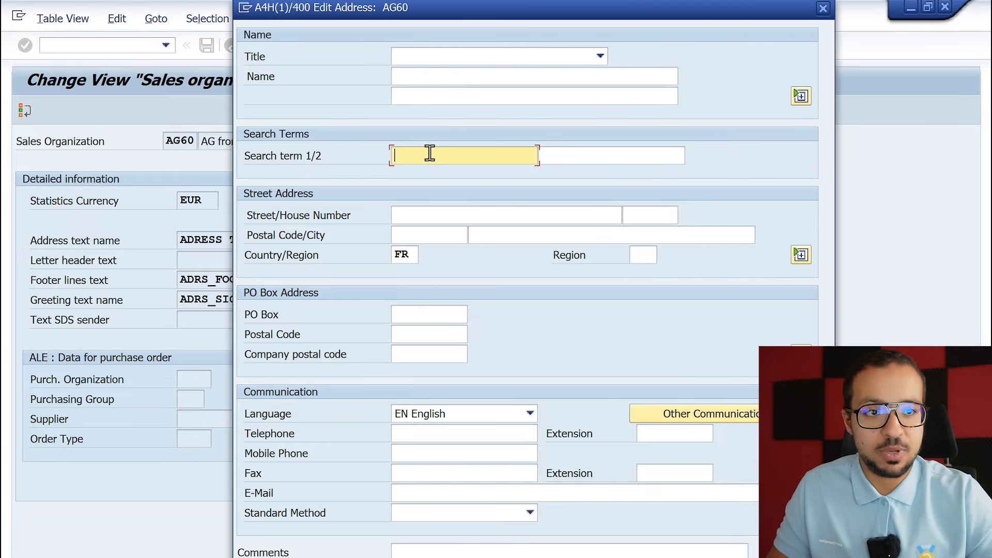
pyautogui.write('AG')
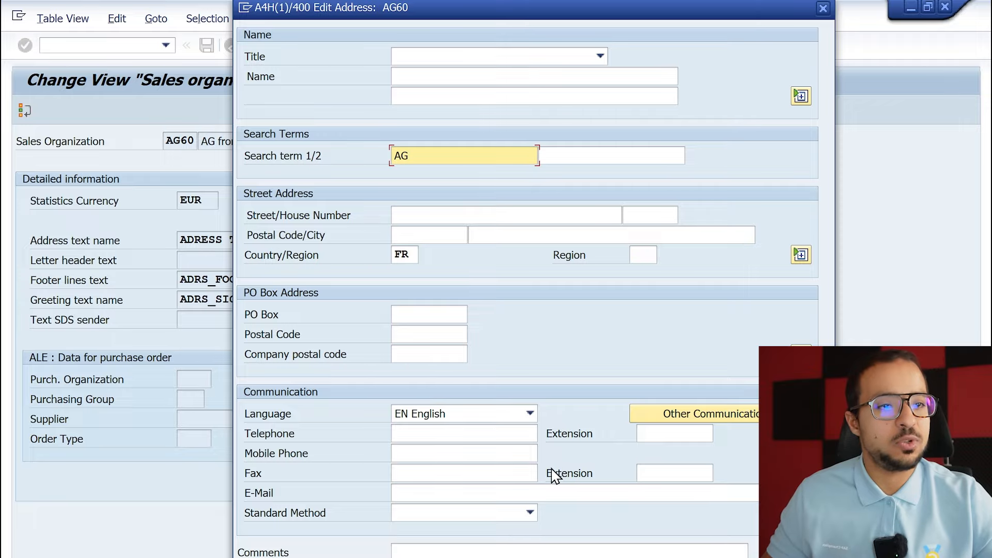
pyautogui.press('Return')
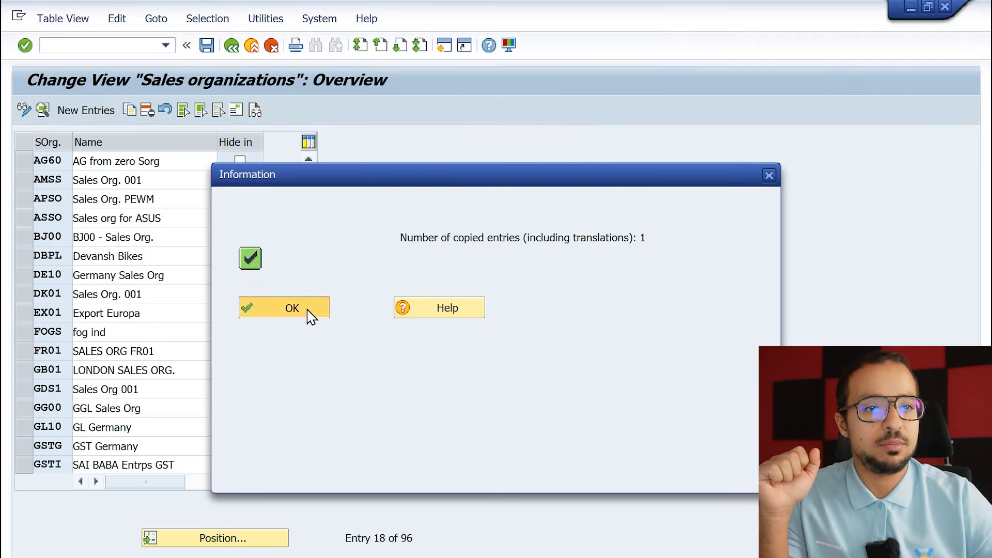
pyautogui.click(309, 311)
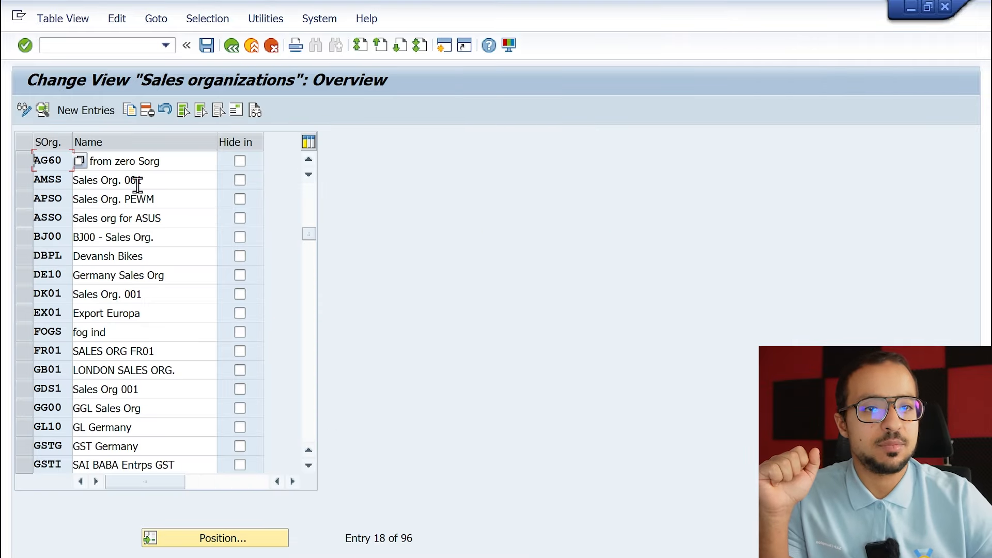
# Examine the details of sales organization AG60 and read the field help for its statistics currency.
pyautogui.doubleClick(106, 163)
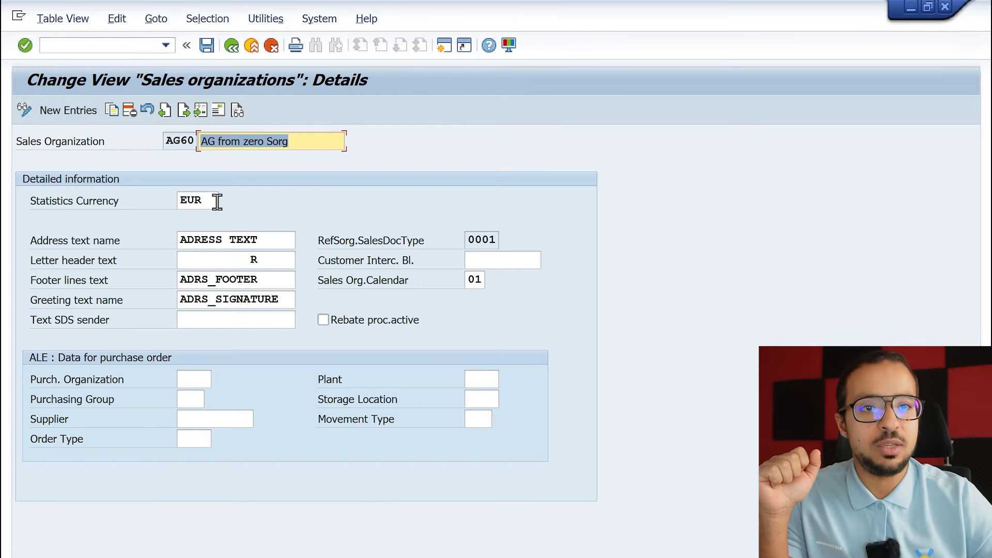
pyautogui.click(217, 201)
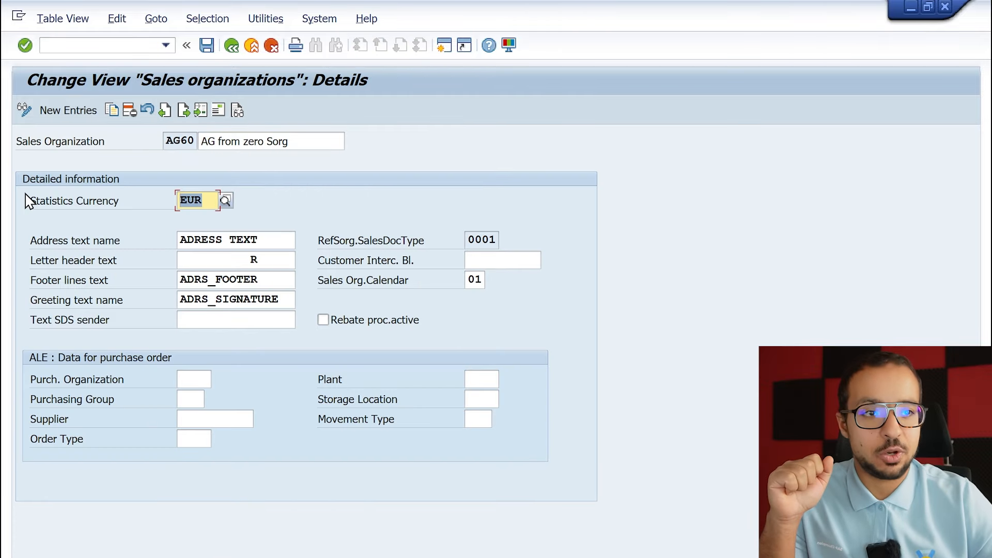
pyautogui.click(472, 279)
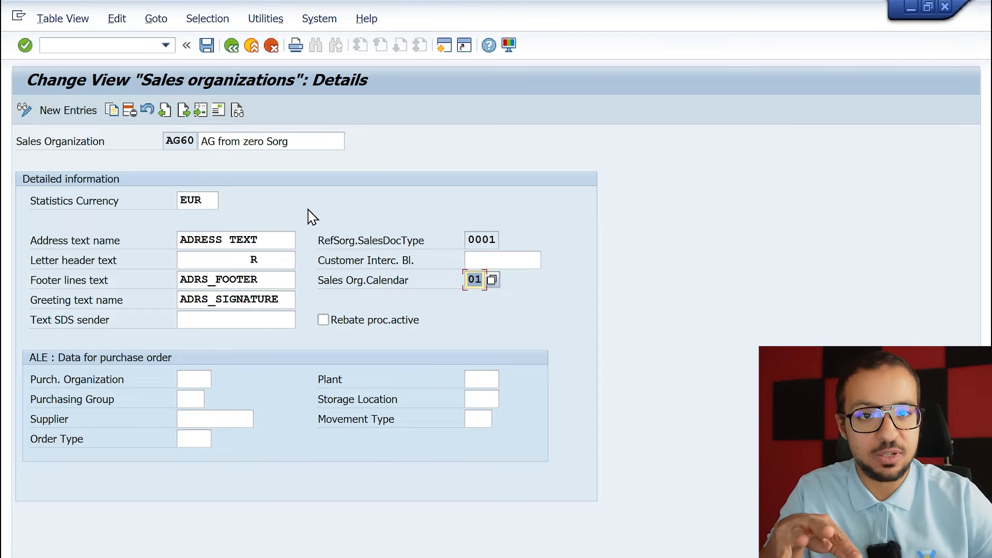
pyautogui.rightClick(196, 200)
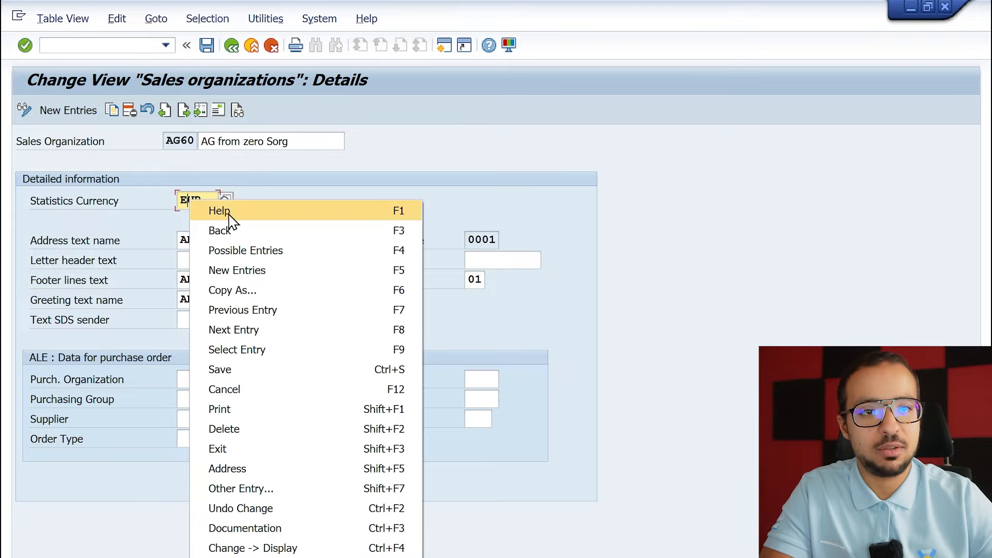
pyautogui.click(221, 208)
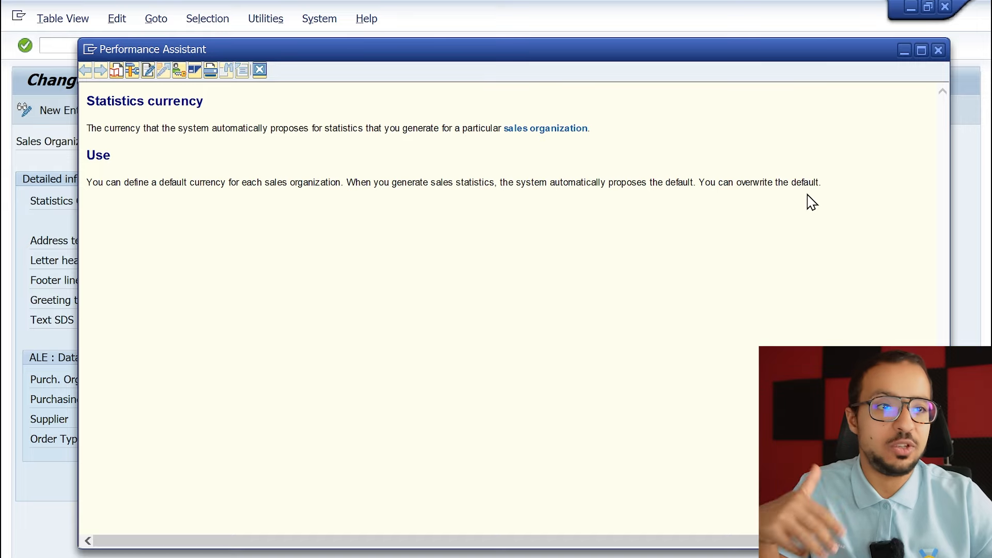
pyautogui.click(259, 69)
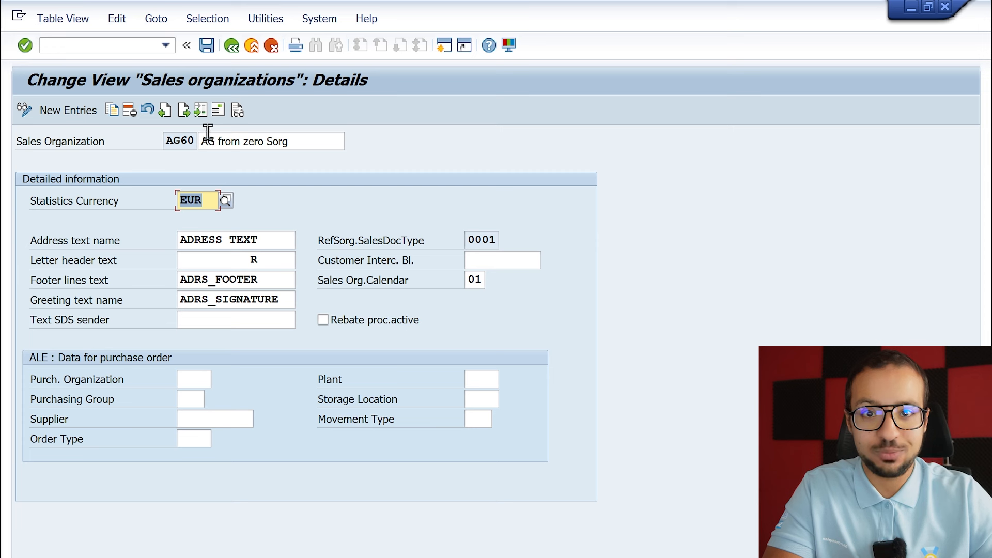
# Save sales organization AG60 in the customizing request "AG From Zero Config" and return to the implementation guide structure.
pyautogui.click(207, 49)
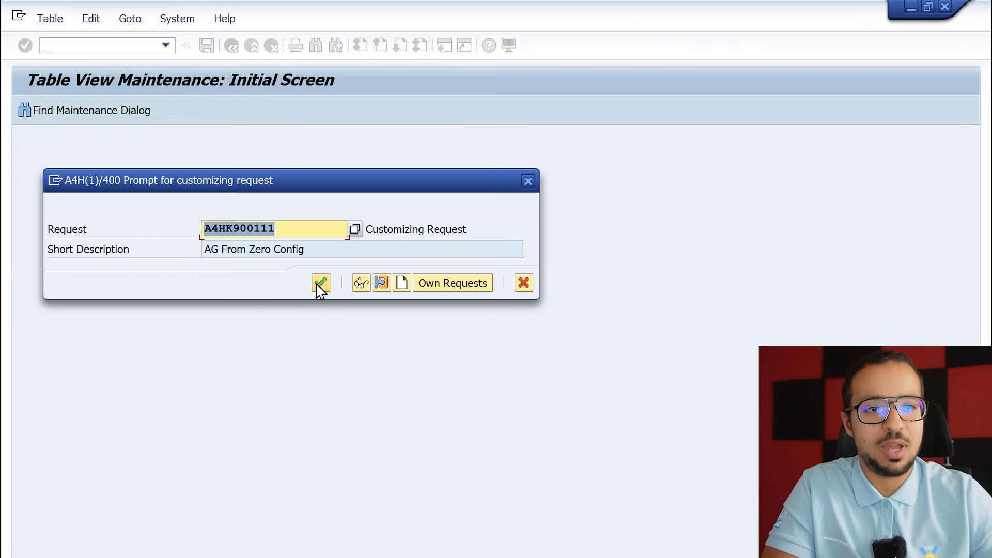
pyautogui.click(320, 283)
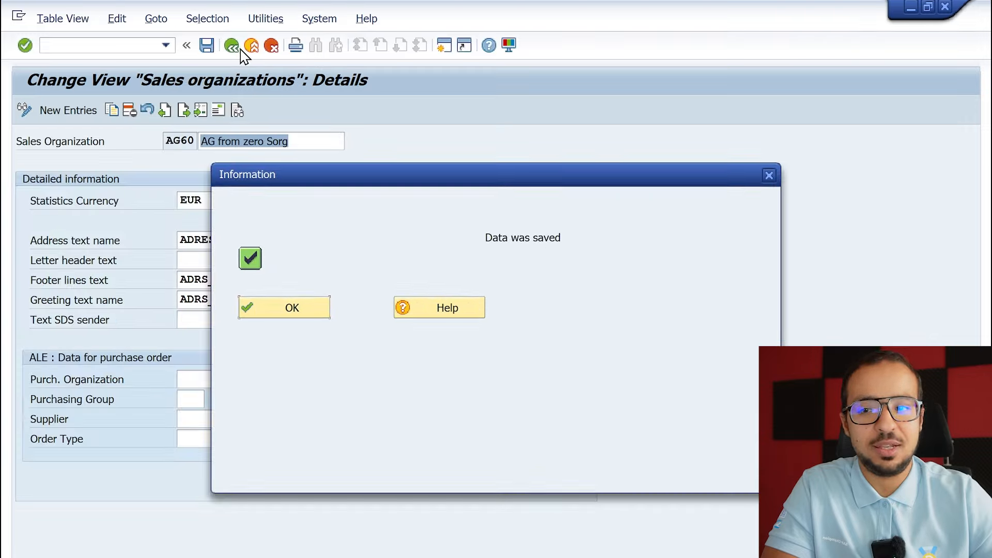
pyautogui.click(289, 306)
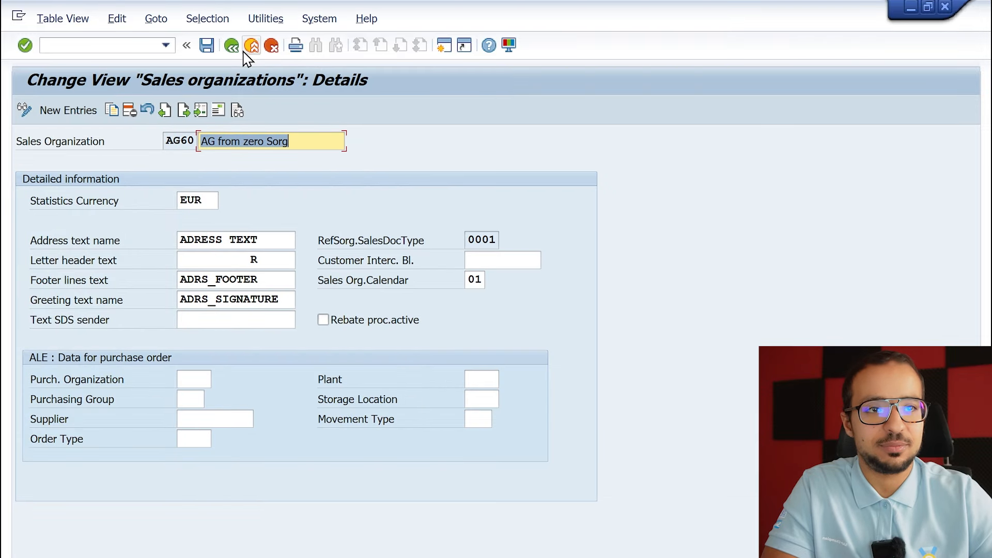
pyautogui.press('F3')
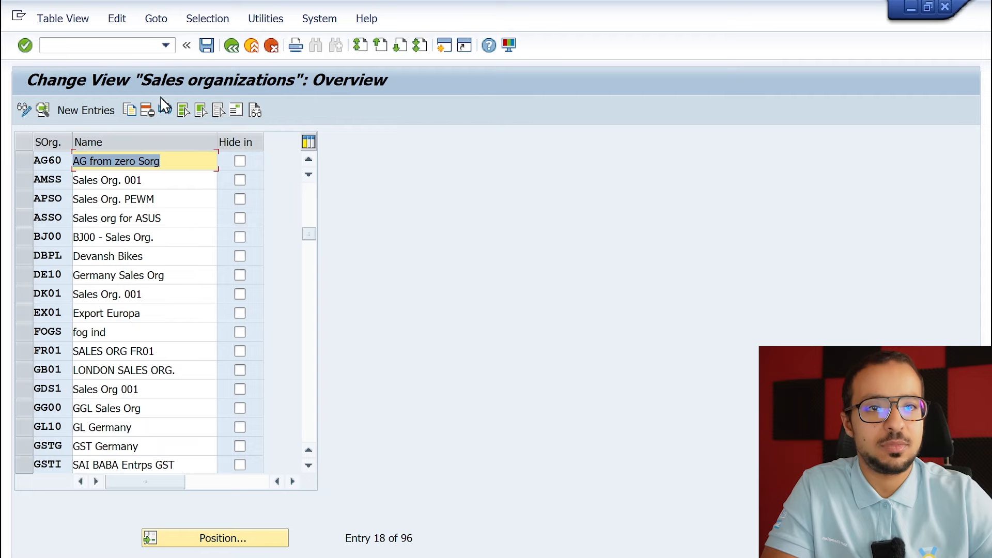
pyautogui.click(232, 46)
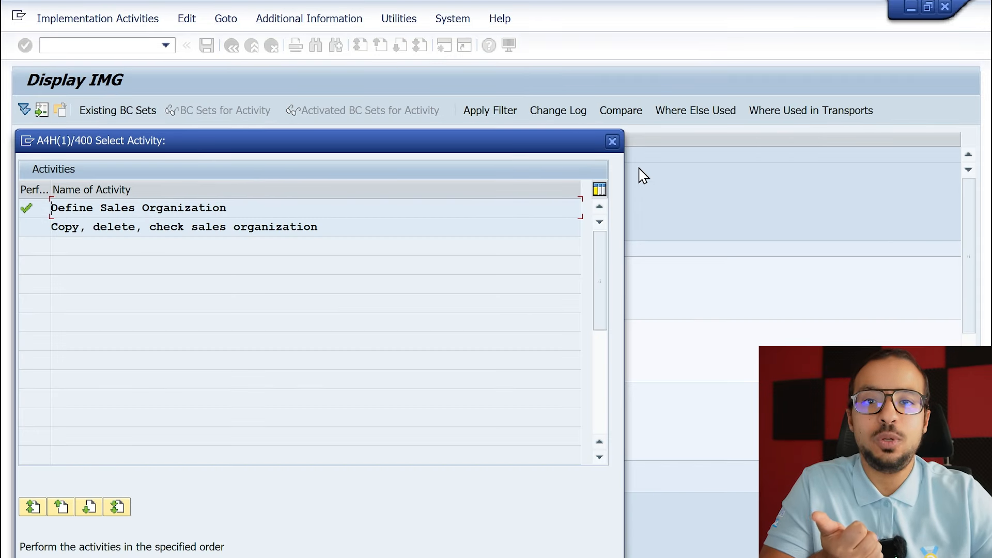
pyautogui.click(613, 142)
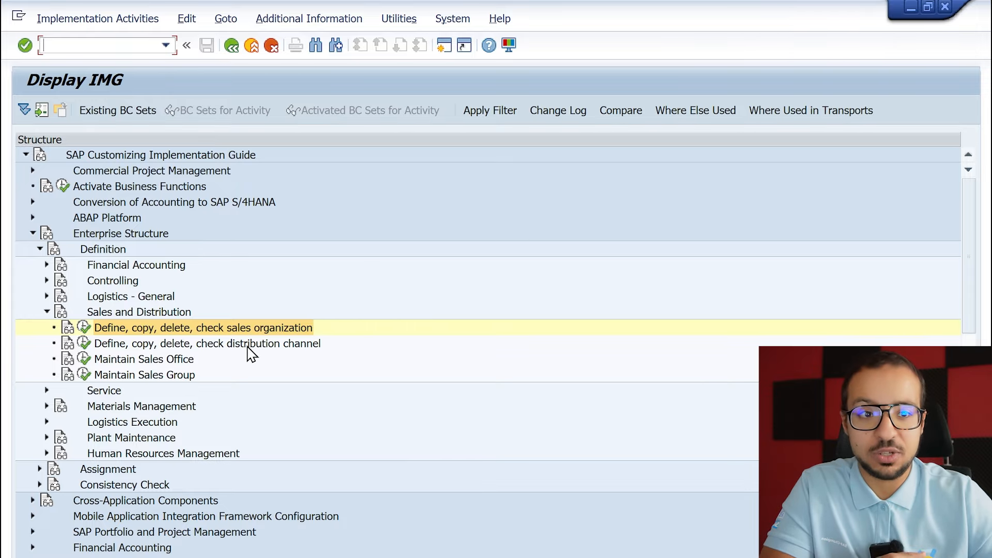
# Read the documentation for the distribution channel activity, then execute it and choose Define distribution channel.
pyautogui.click(165, 344)
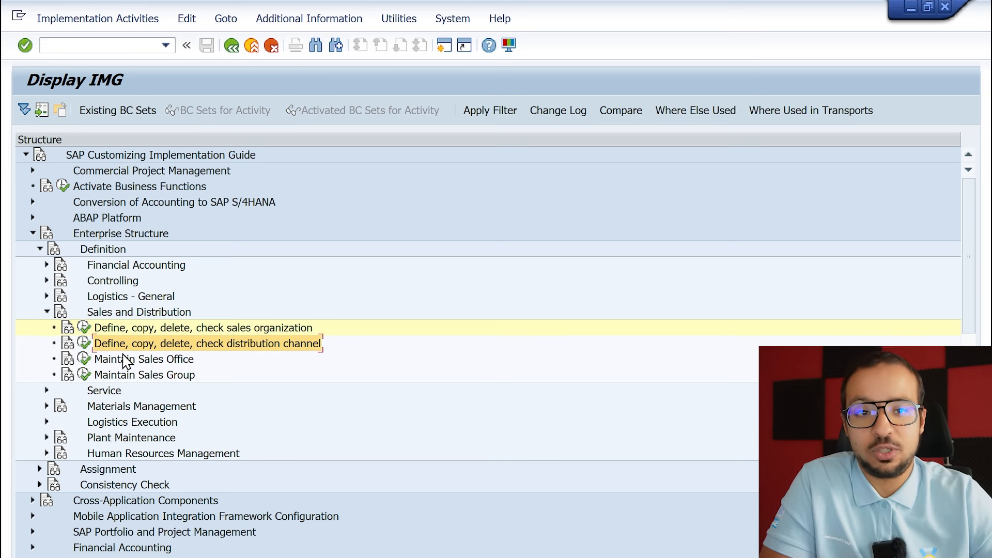
pyautogui.click(68, 344)
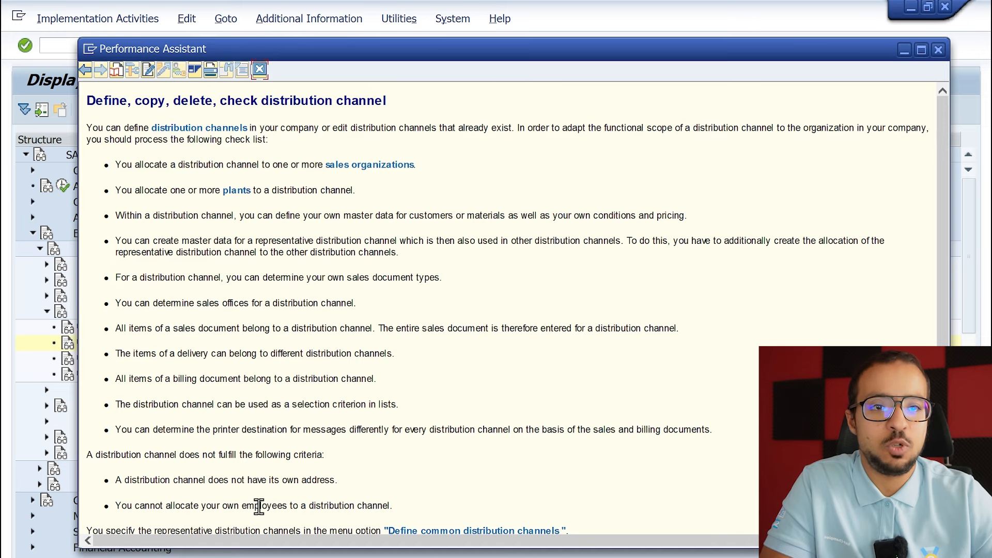
pyautogui.click(260, 70)
pyautogui.click(85, 344)
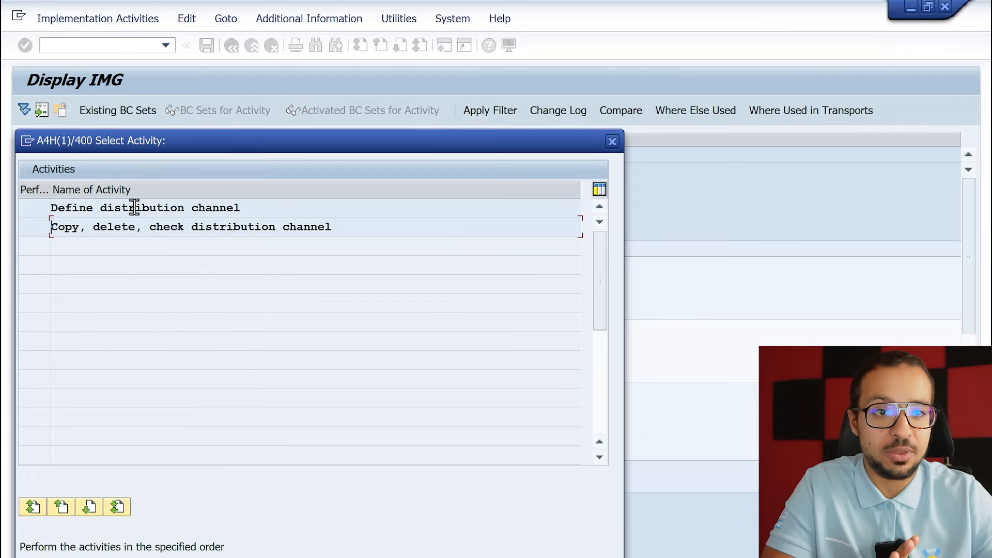
pyautogui.doubleClick(134, 207)
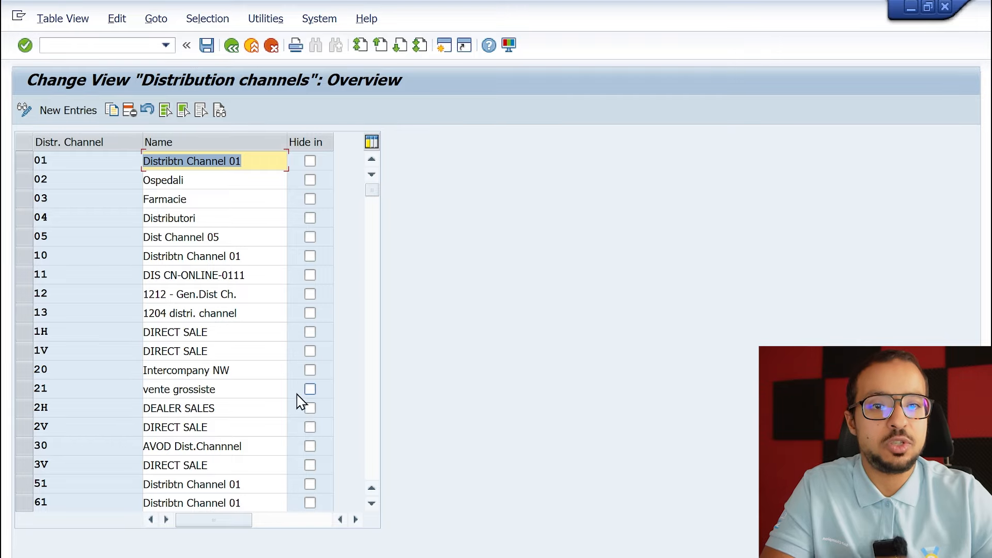
# Look through the existing distribution channels and try to display the details of channel 02.
pyautogui.click(371, 242)
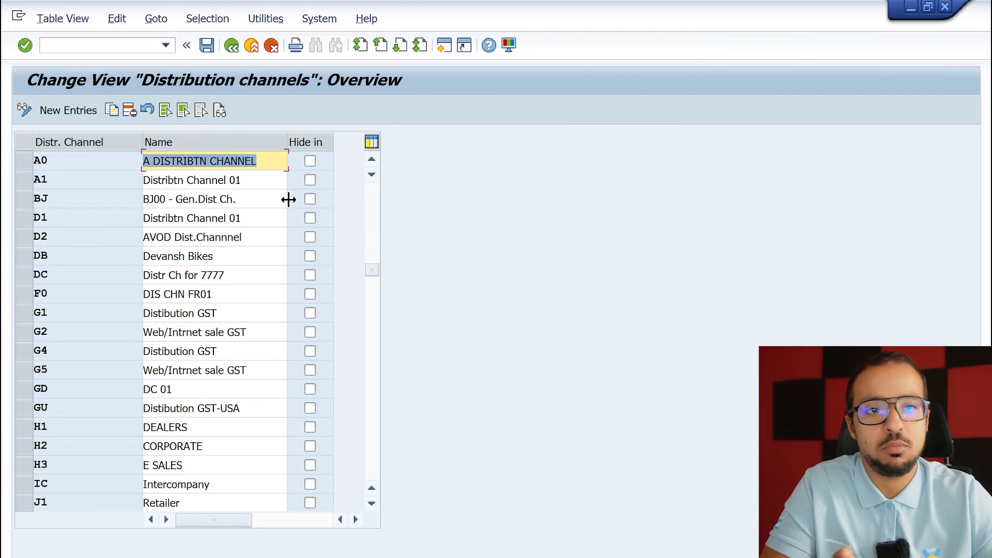
pyautogui.click(372, 192)
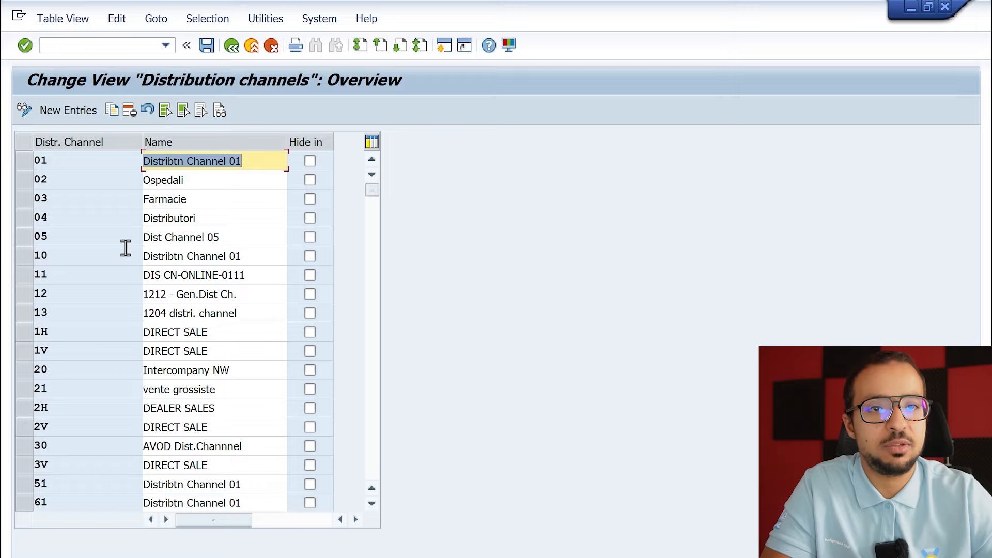
pyautogui.doubleClick(78, 186)
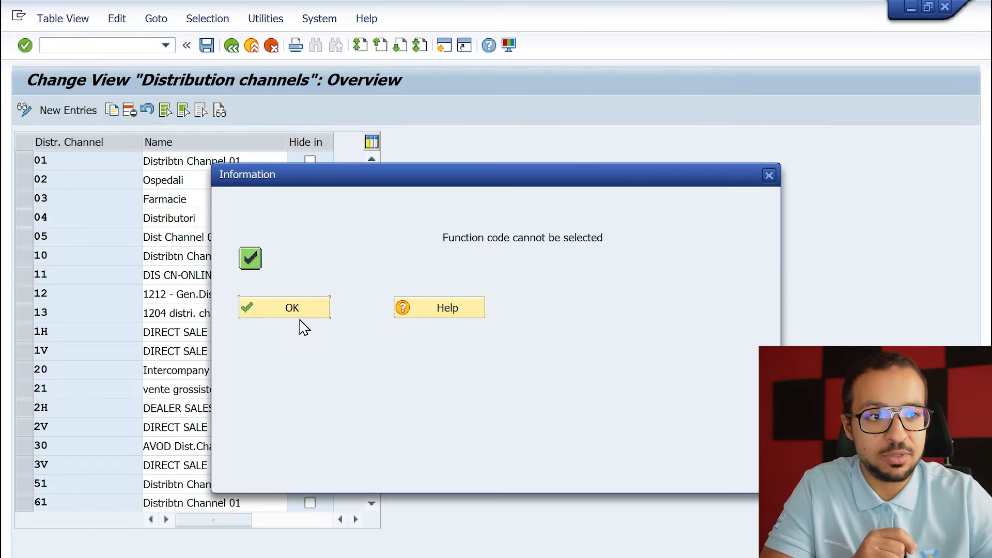
pyautogui.click(301, 317)
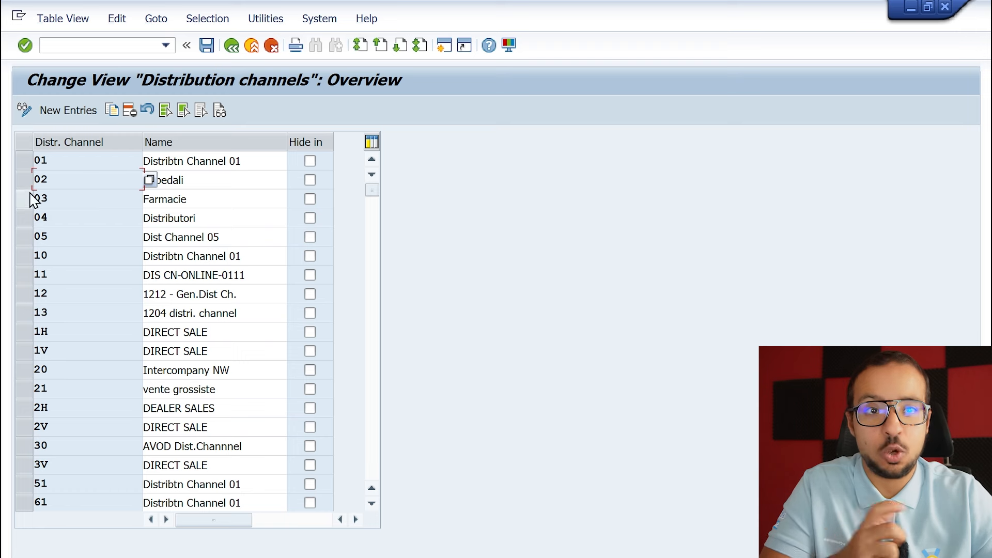
pyautogui.moveTo(221, 184); pyautogui.dragTo(108, 180)
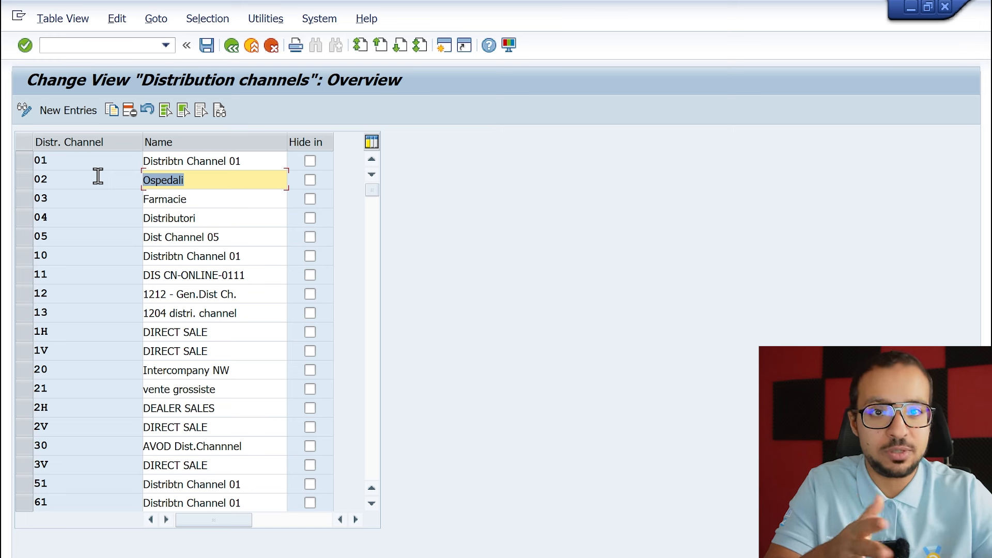
# Add a new distribution channel with the key AG and the name "AG from zero channel".
pyautogui.click(72, 117)
pyautogui.write('AG')
pyautogui.press('Tab')
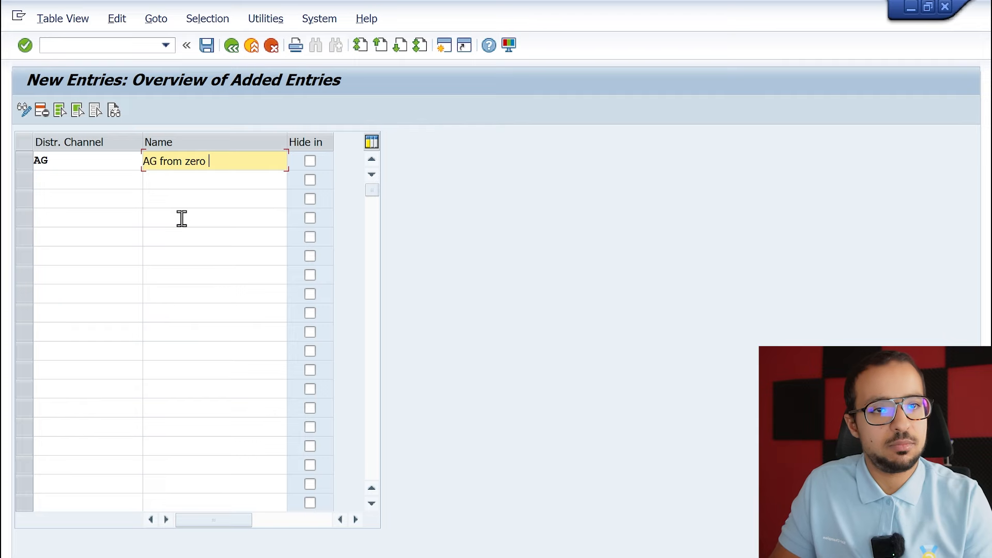
pyautogui.write('l')
pyautogui.press('Return')
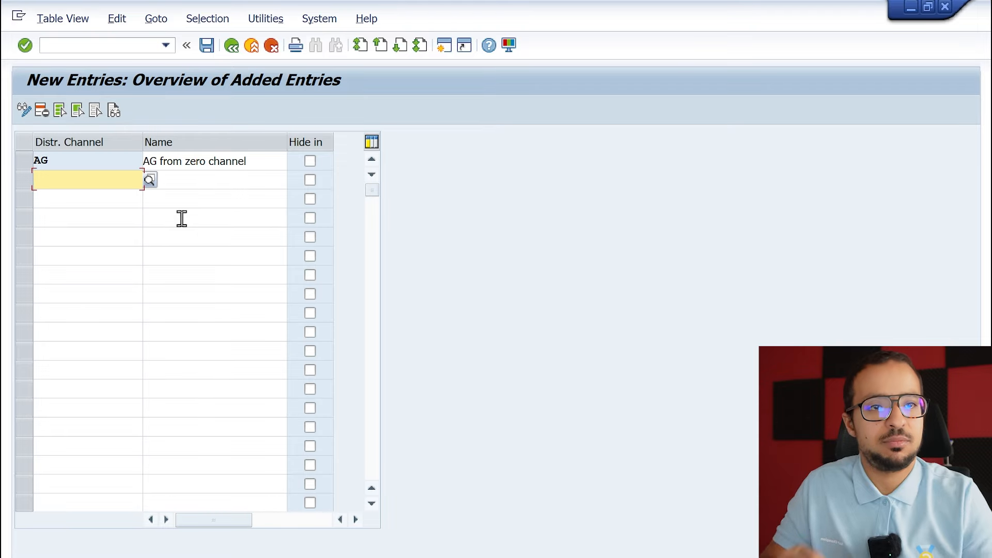
# Save distribution channel AG and return to the activity selection.
pyautogui.click(206, 45)
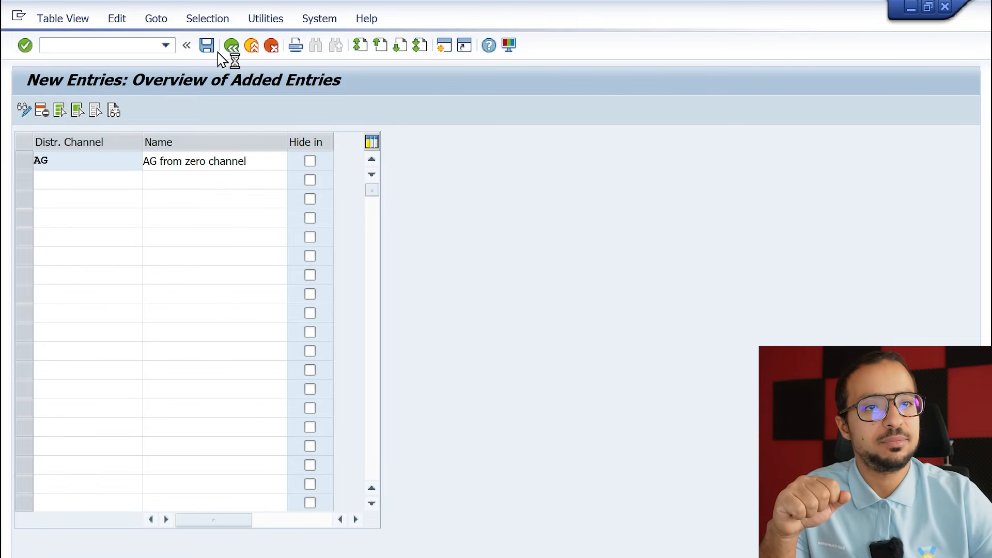
pyautogui.click(320, 305)
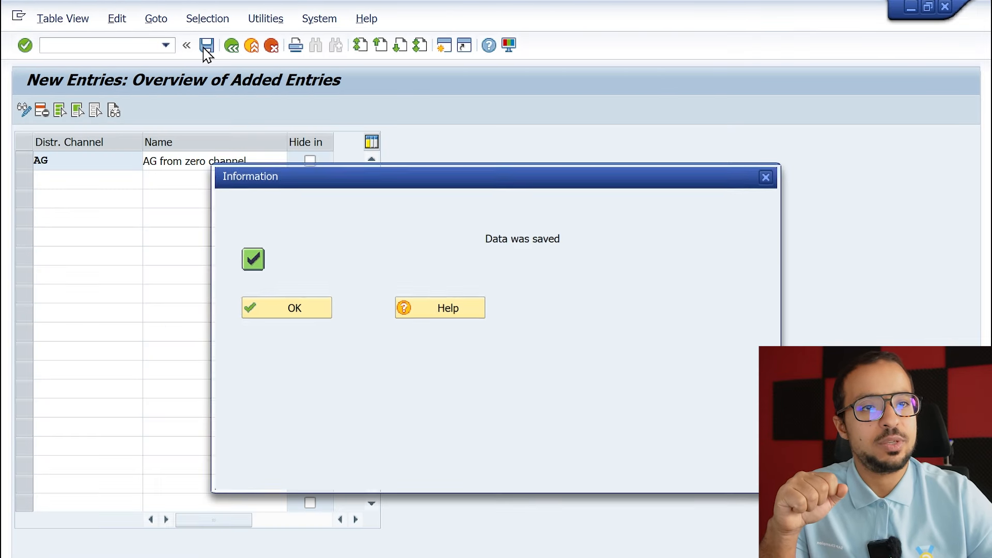
pyautogui.click(302, 319)
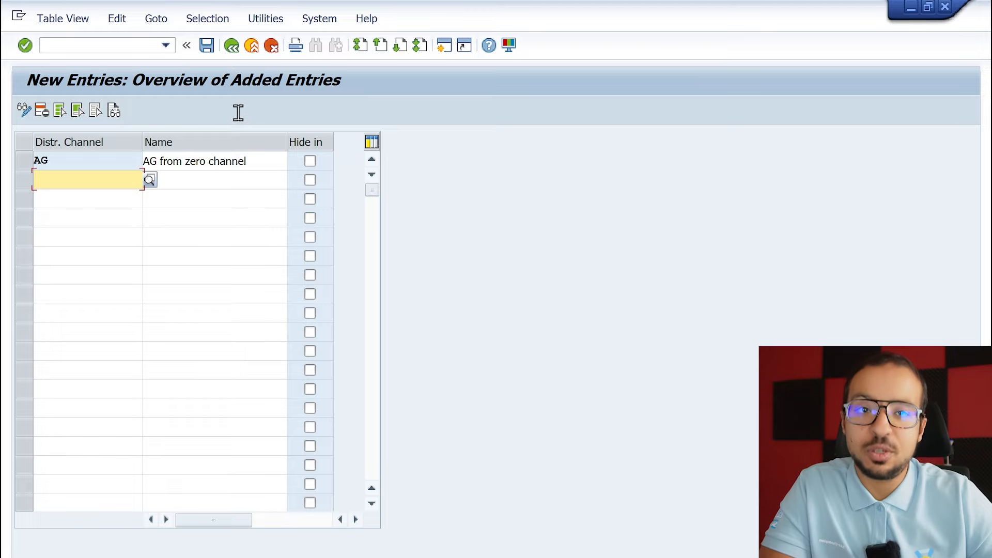
pyautogui.click(237, 48)
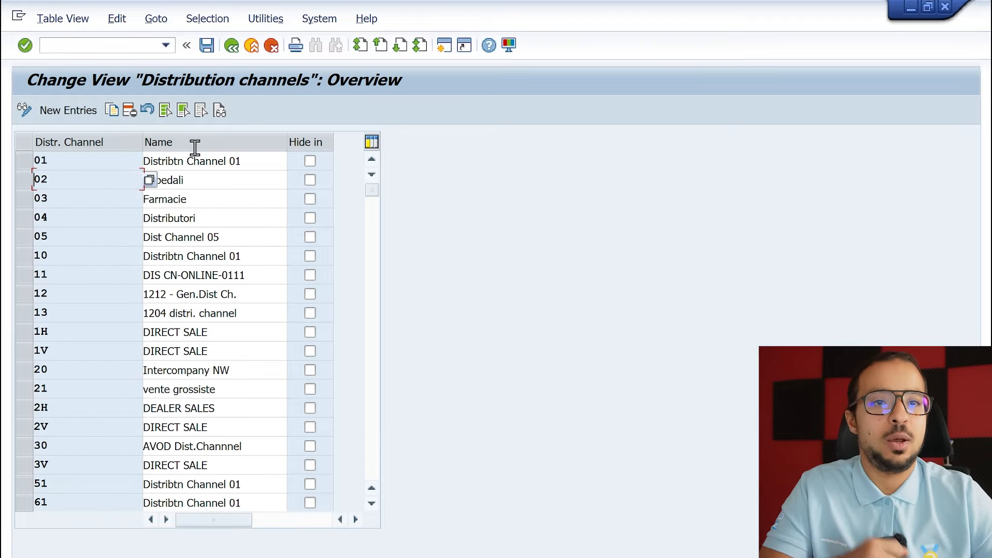
pyautogui.click(240, 48)
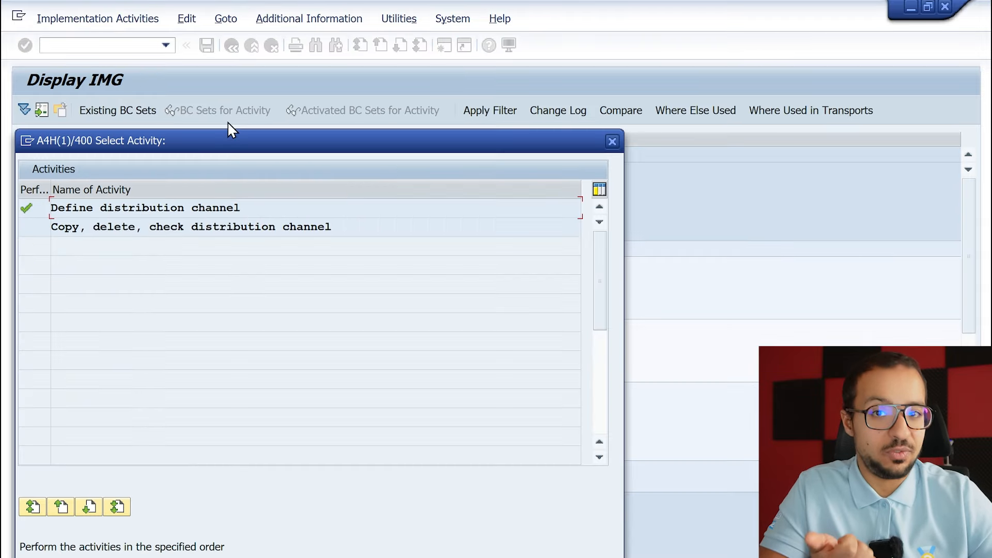
# Execute the division activity under Logistics - General in the enterprise structure definition and choose Define Division.
pyautogui.click(612, 141)
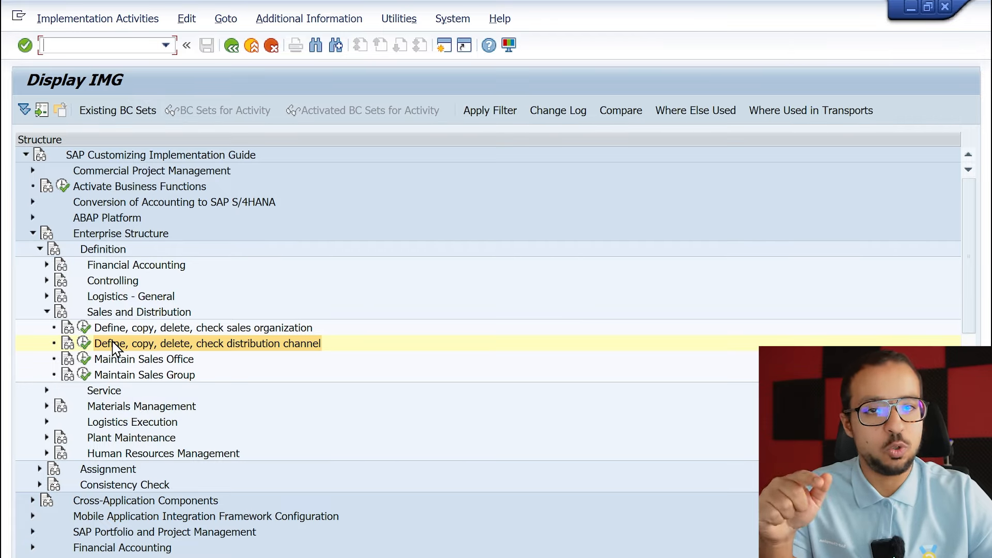
pyautogui.click(46, 298)
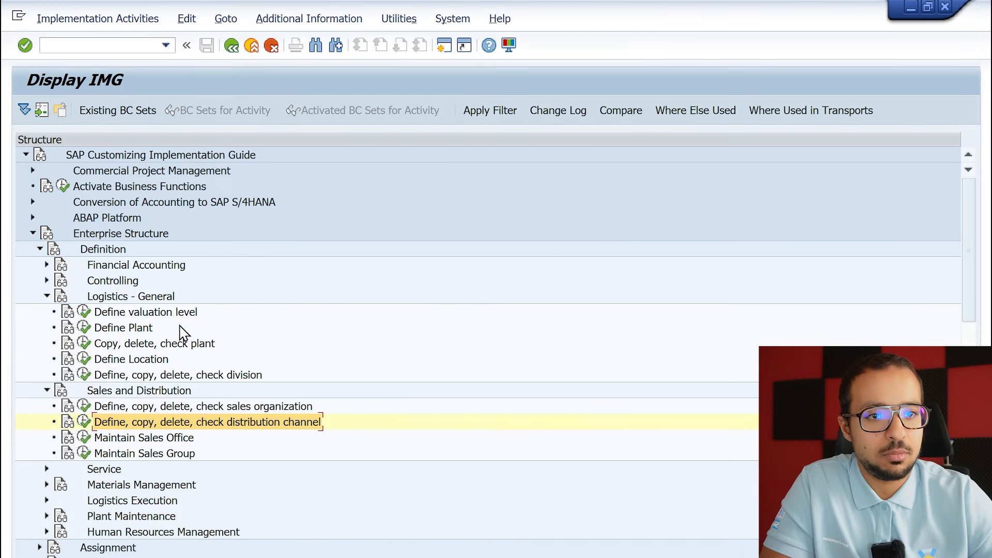
pyautogui.click(155, 375)
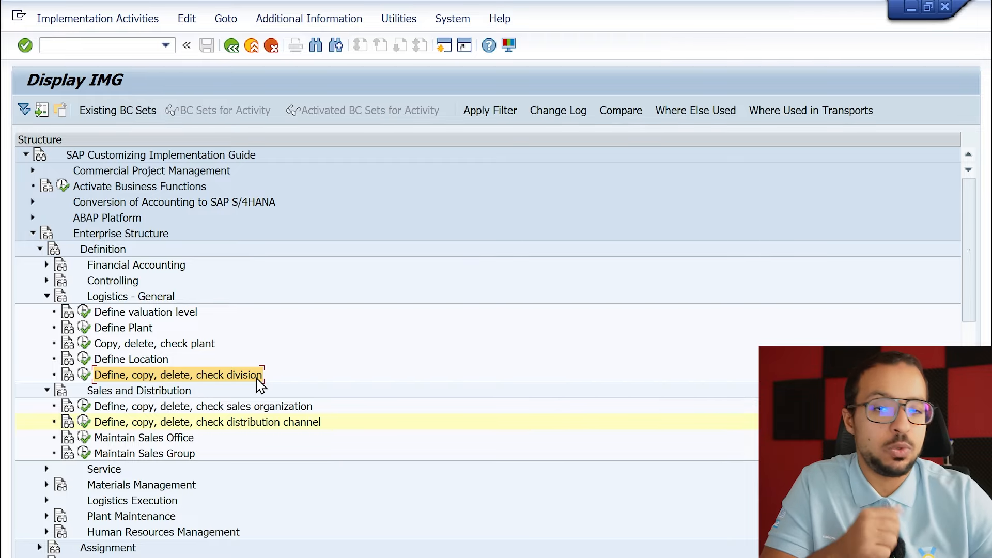
pyautogui.click(84, 380)
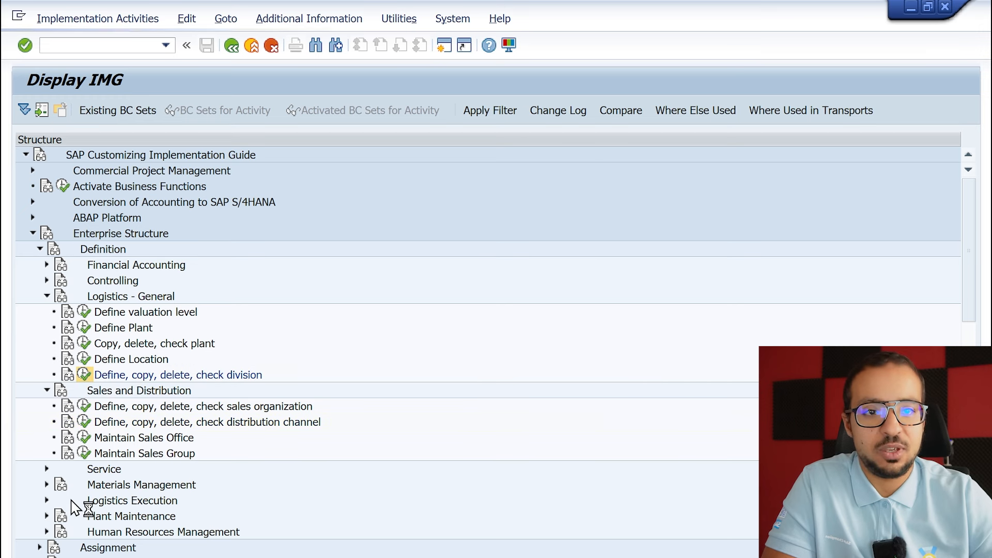
pyautogui.click(96, 227)
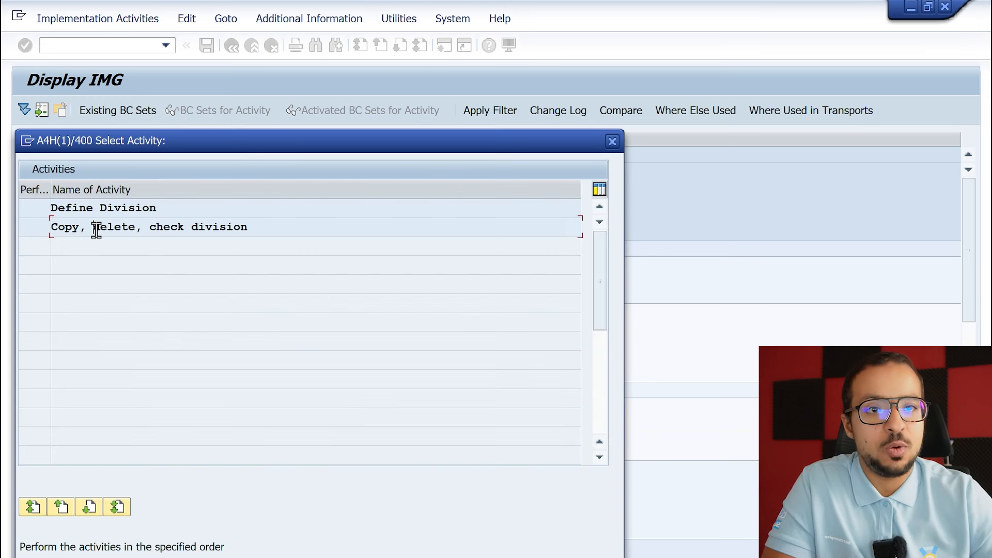
pyautogui.click(113, 209)
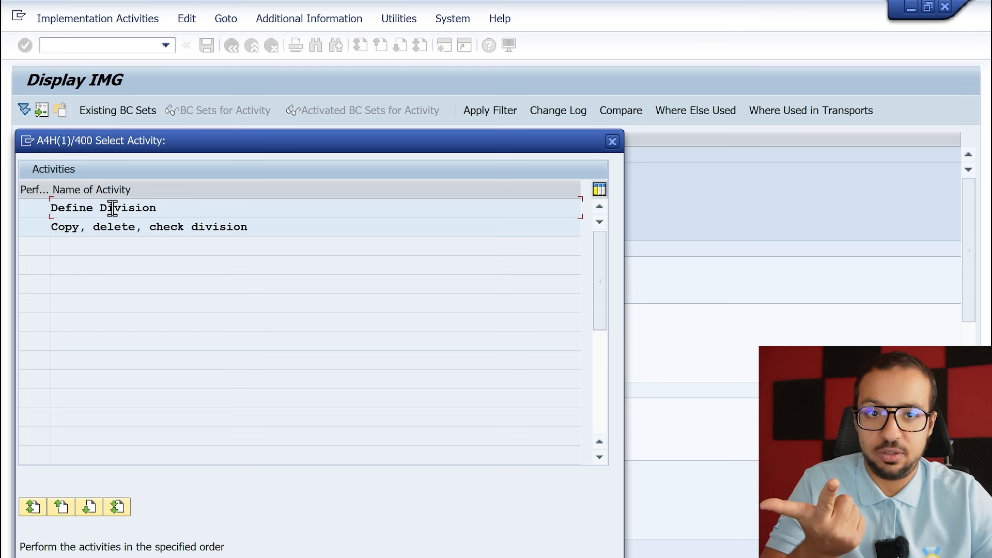
pyautogui.doubleClick(122, 214)
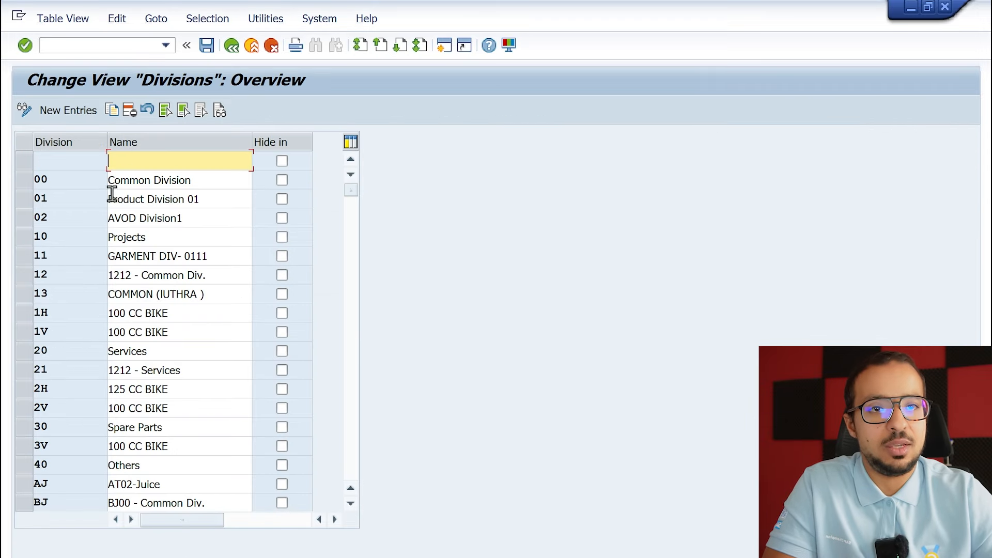
# Add a new division with the key AG and the name "AG from zero".
pyautogui.click(80, 247)
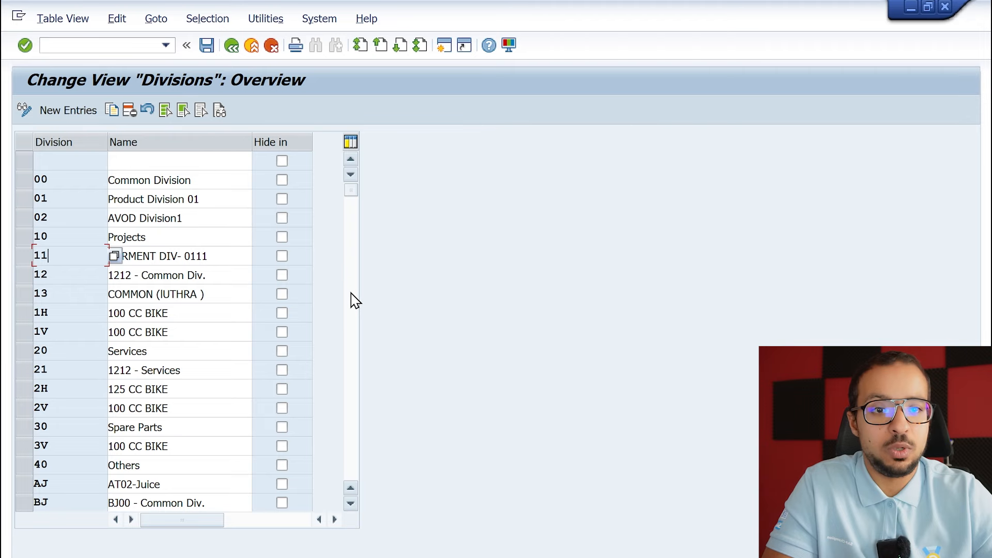
pyautogui.scroll(-5, 351, 293)
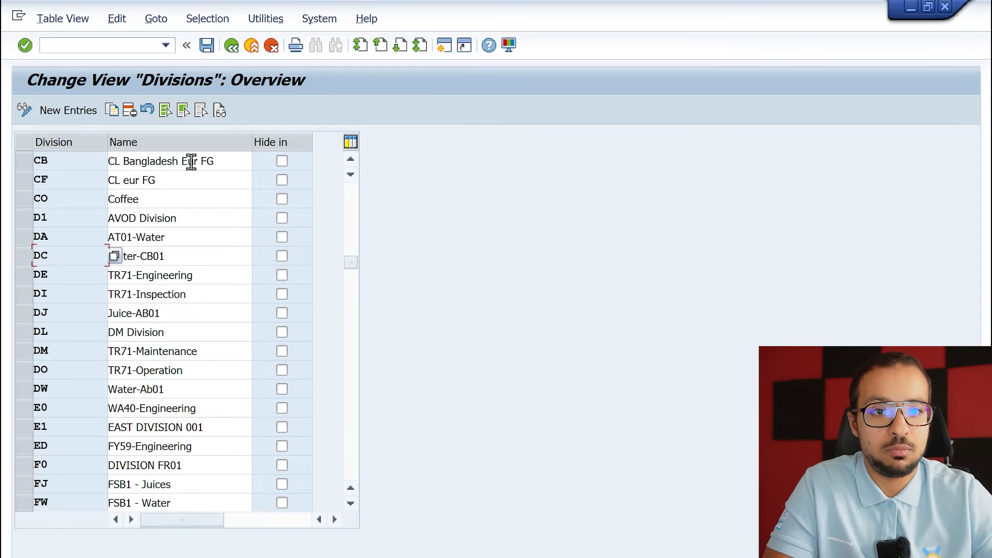
pyautogui.click(58, 113)
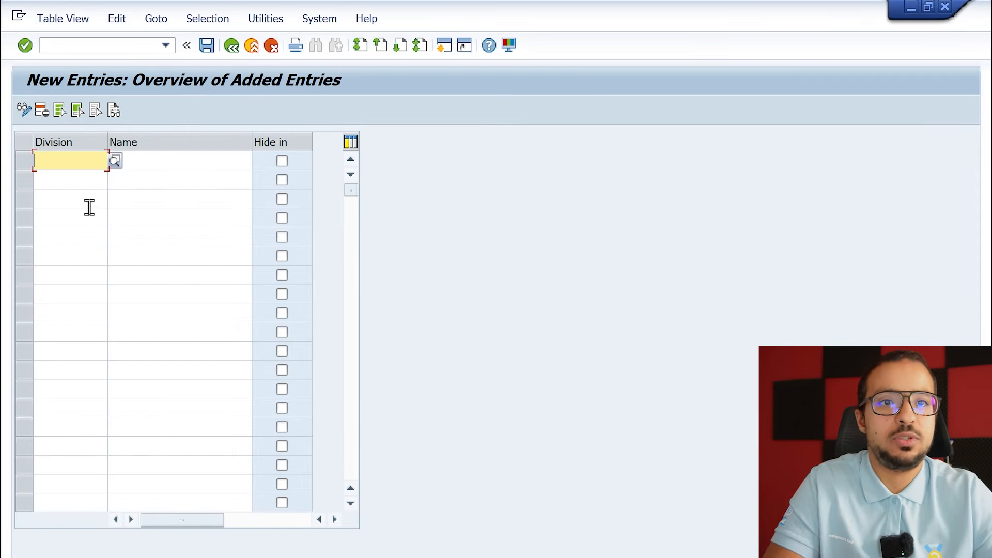
pyautogui.write('AG')
pyautogui.press('Tab')
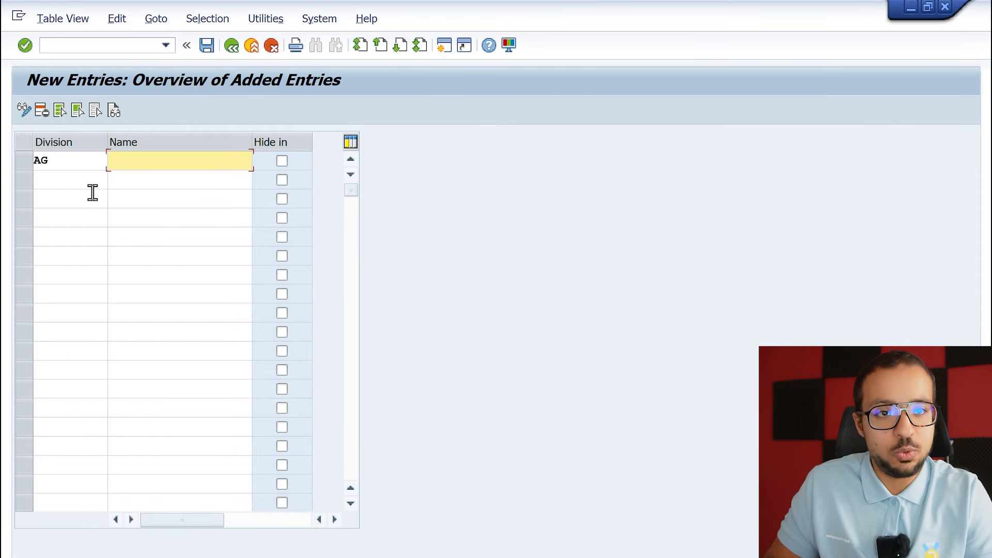
pyautogui.write('A')
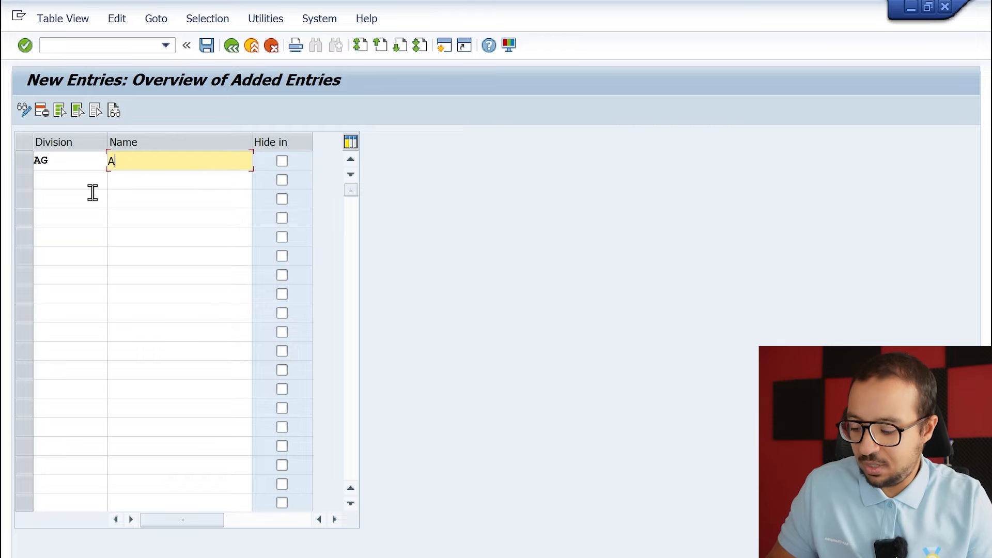
pyautogui.write('G from xero')
pyautogui.press('Return')
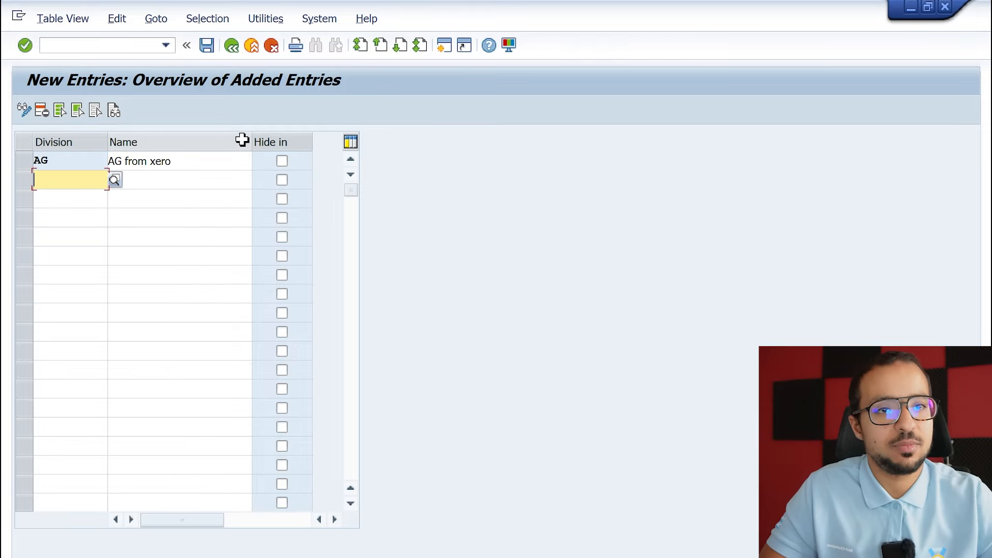
pyautogui.click(157, 162)
pyautogui.press('BackSpace')
pyautogui.write('z')
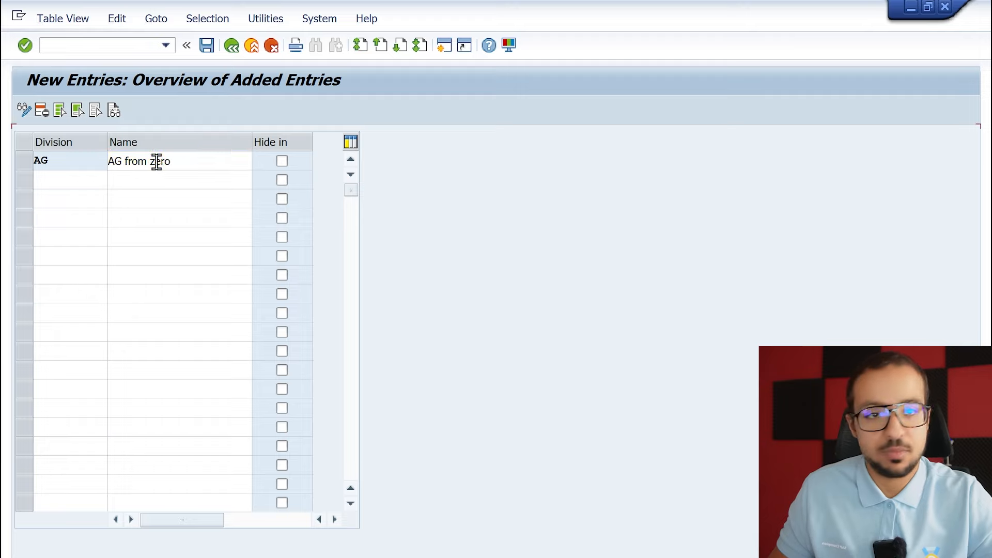
pyautogui.press('Return')
# Save division AG to the customizing request "AG From Zero Config" and return to the implementation guide structure.
pyautogui.click(207, 46)
pyautogui.click(319, 302)
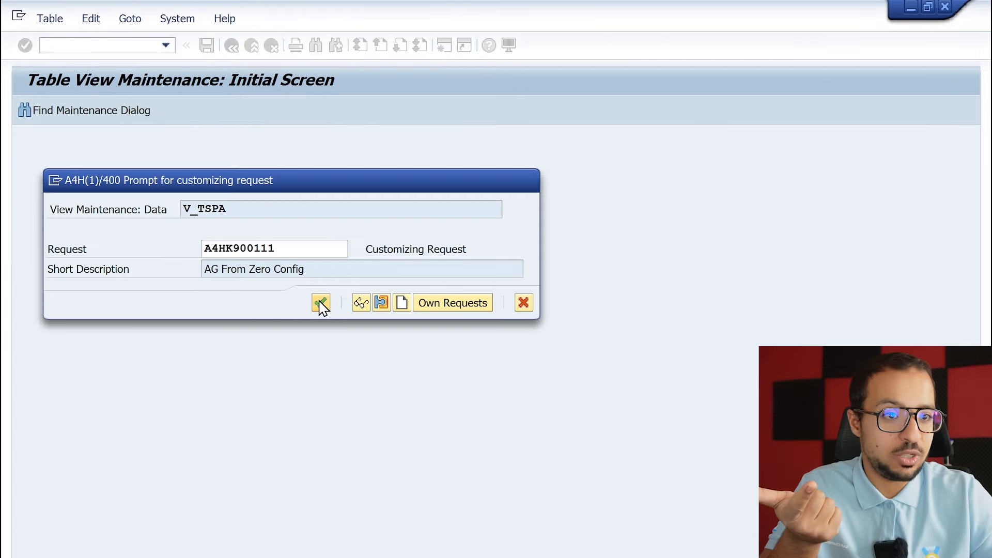
pyautogui.click(269, 314)
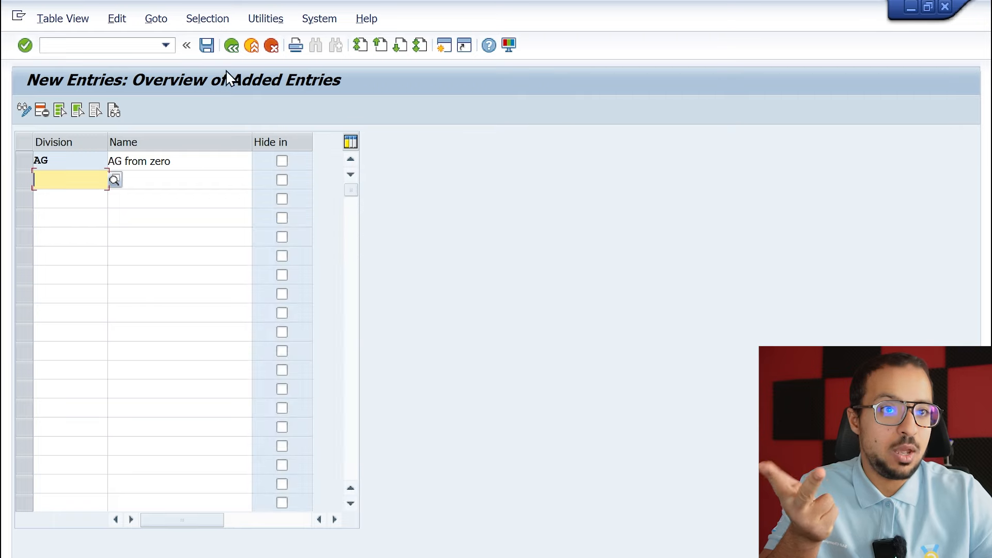
pyautogui.click(233, 47)
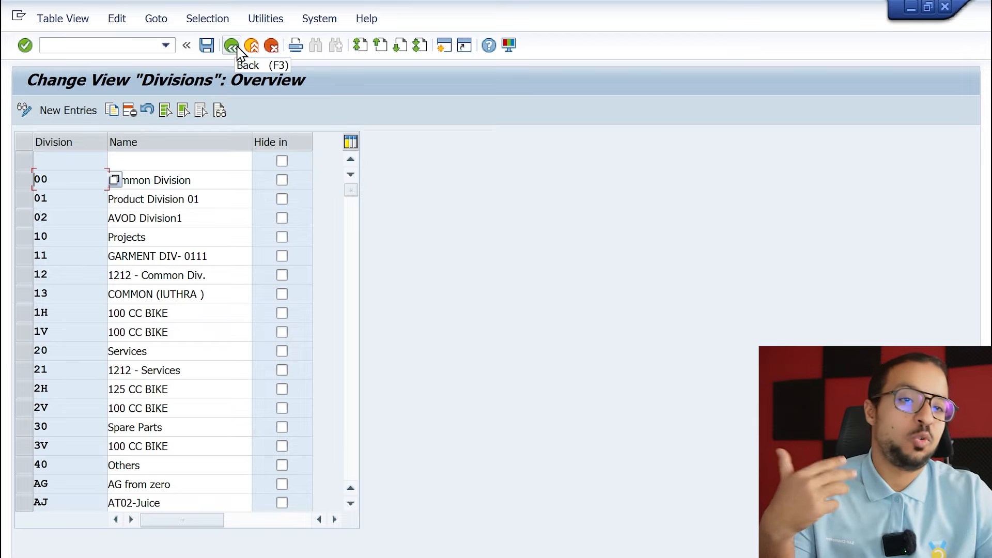
pyautogui.click(232, 46)
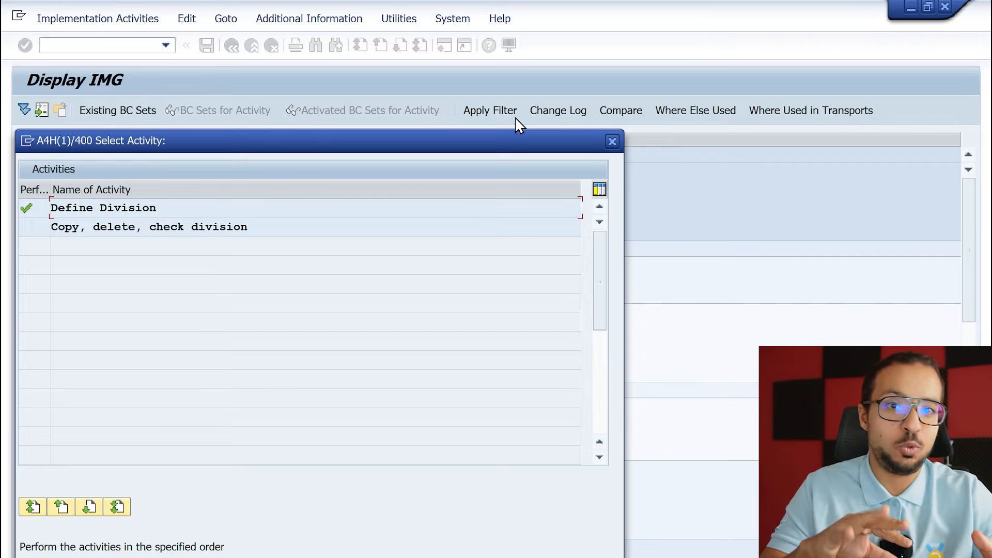
pyautogui.click(614, 141)
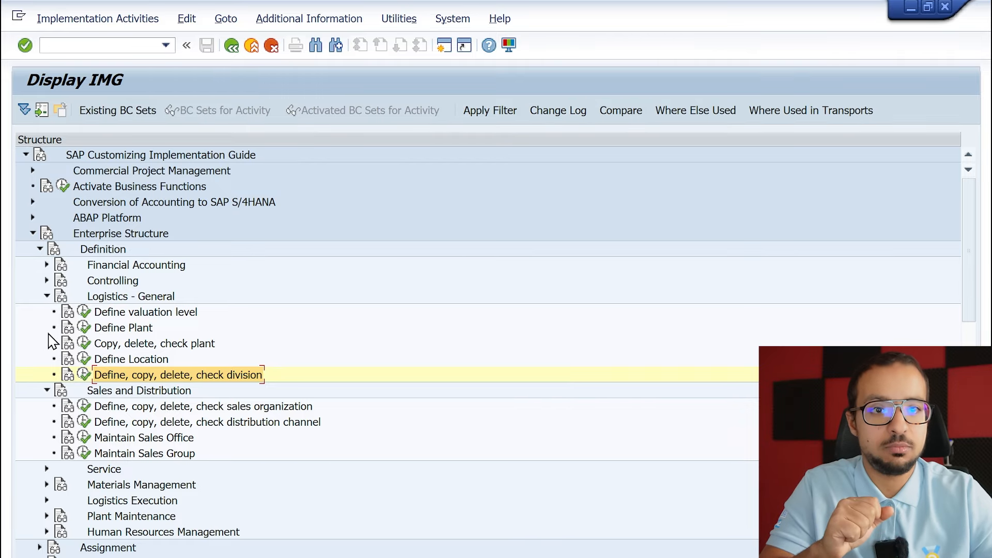
# Collapse Definition, expand Sales and Distribution under Assignment, and execute Assign sales organization to company code.
pyautogui.click(97, 234)
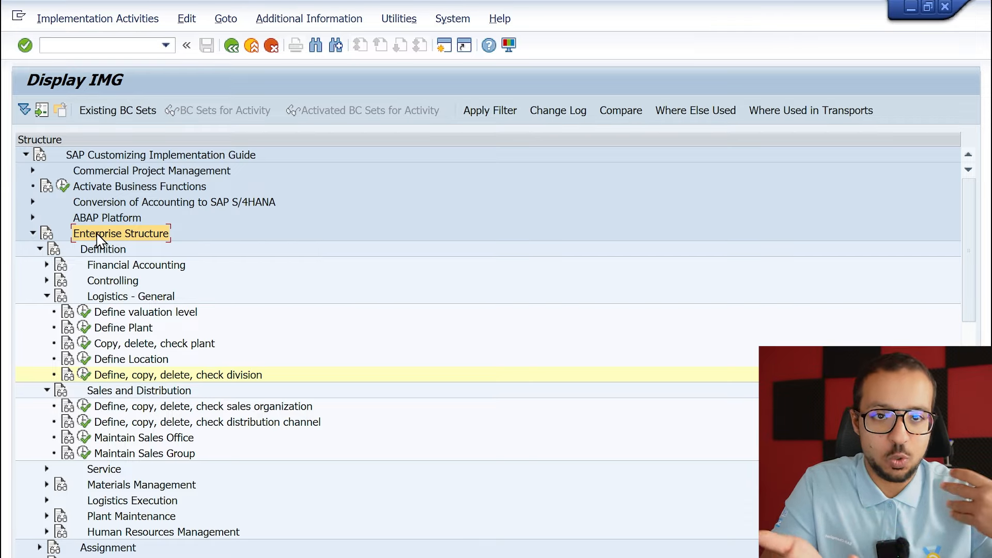
pyautogui.click(40, 249)
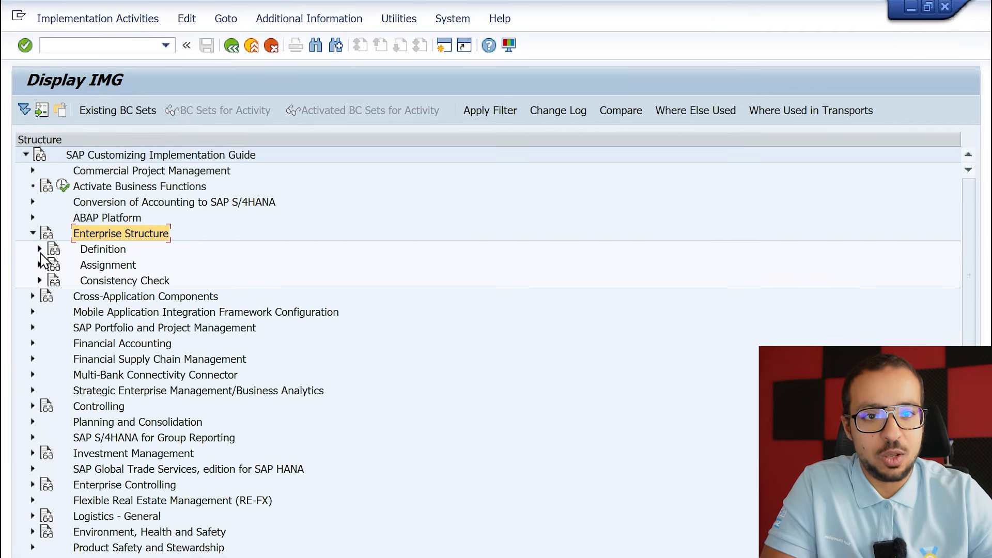
pyautogui.click(36, 269)
pyautogui.click(40, 265)
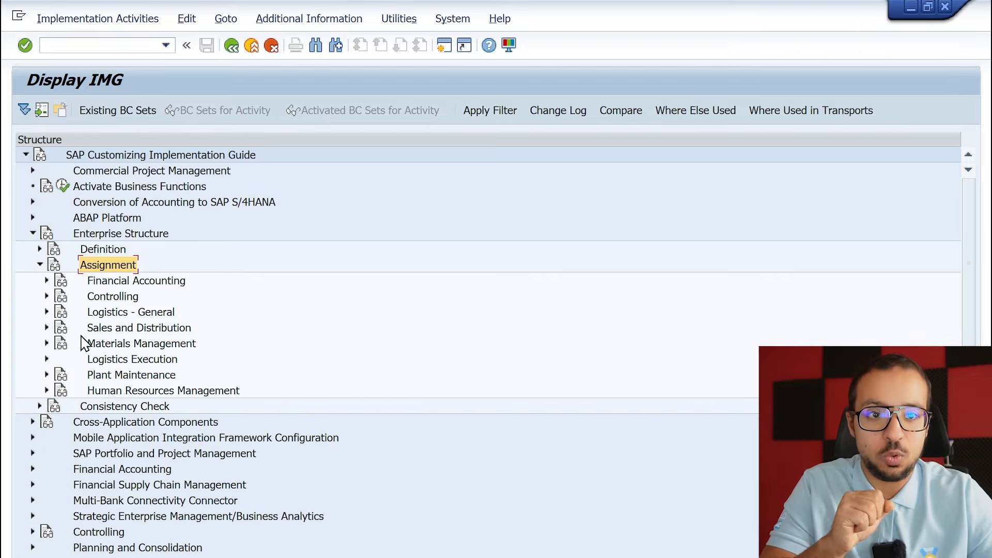
pyautogui.click(47, 328)
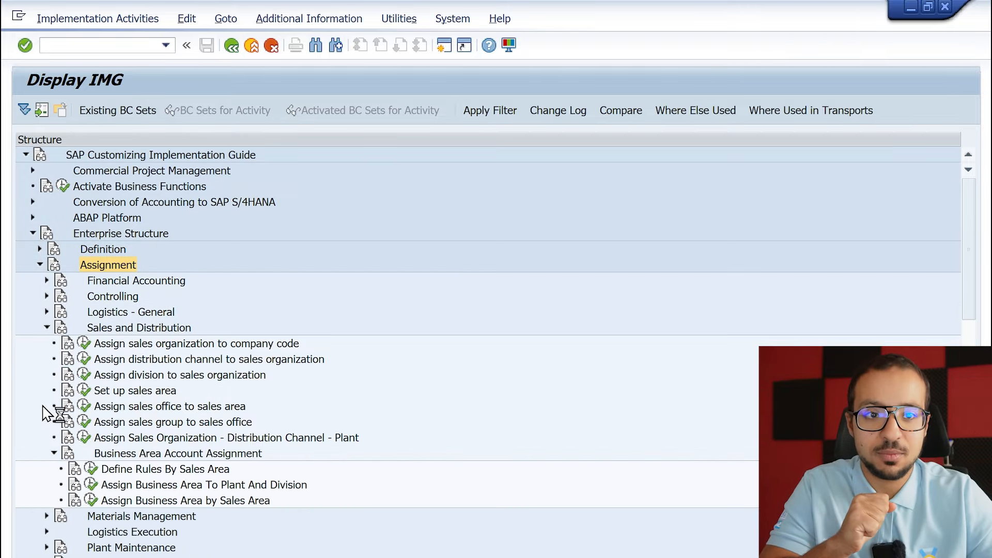
pyautogui.click(201, 344)
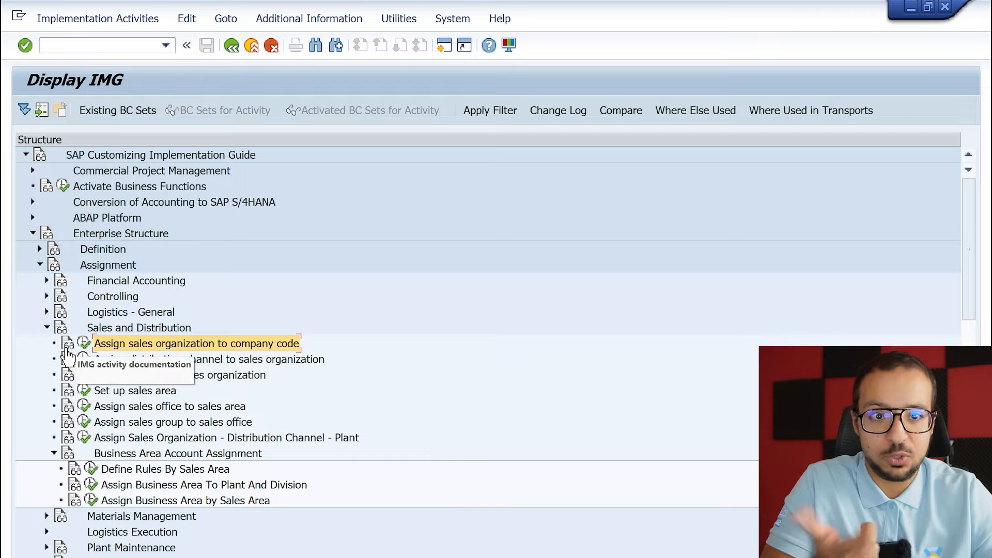
pyautogui.click(83, 343)
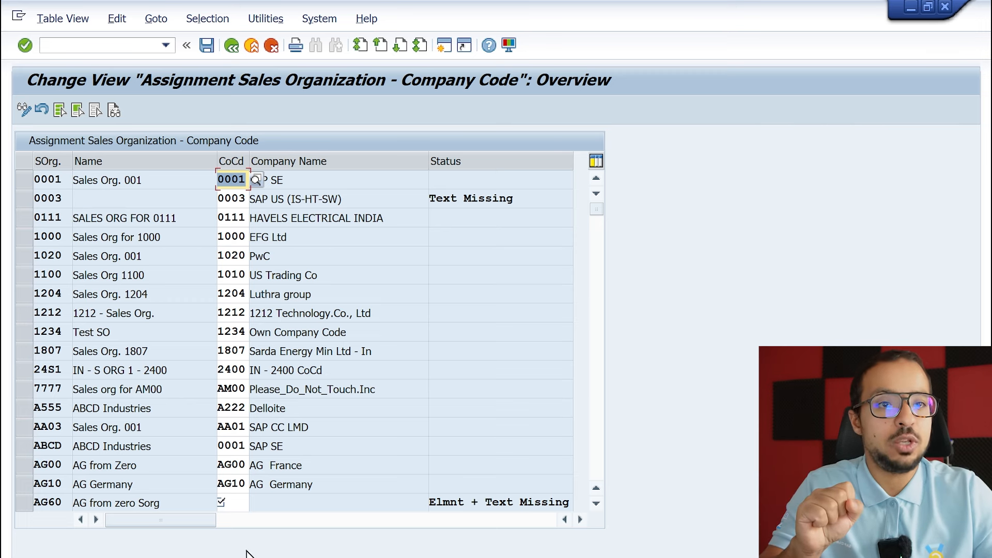
# Assign company code AG60 to sales organization AG60, save the assignment, and return to the implementation guide structure.
pyautogui.click(48, 501)
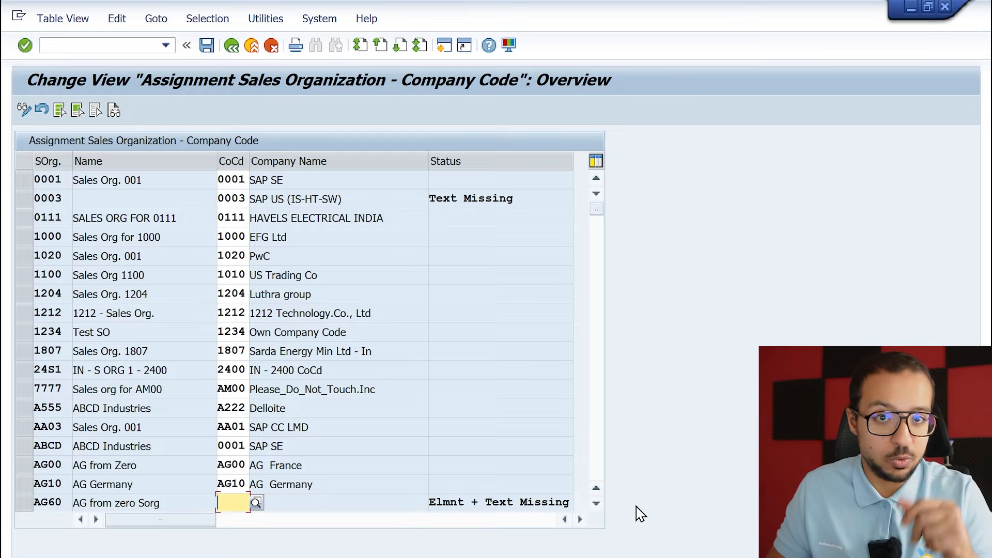
pyautogui.write('AG60')
pyautogui.press('Return')
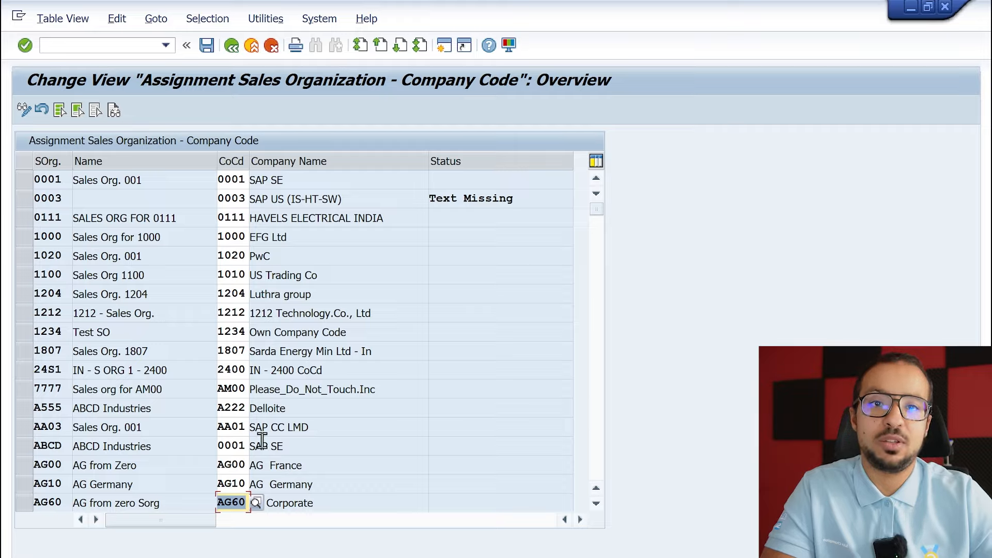
pyautogui.click(206, 47)
pyautogui.click(322, 305)
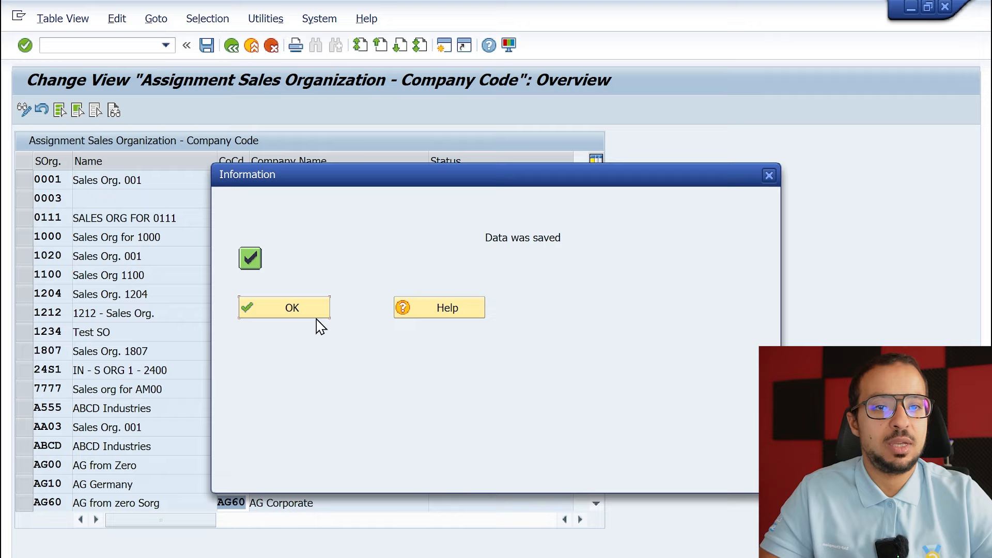
pyautogui.click(314, 310)
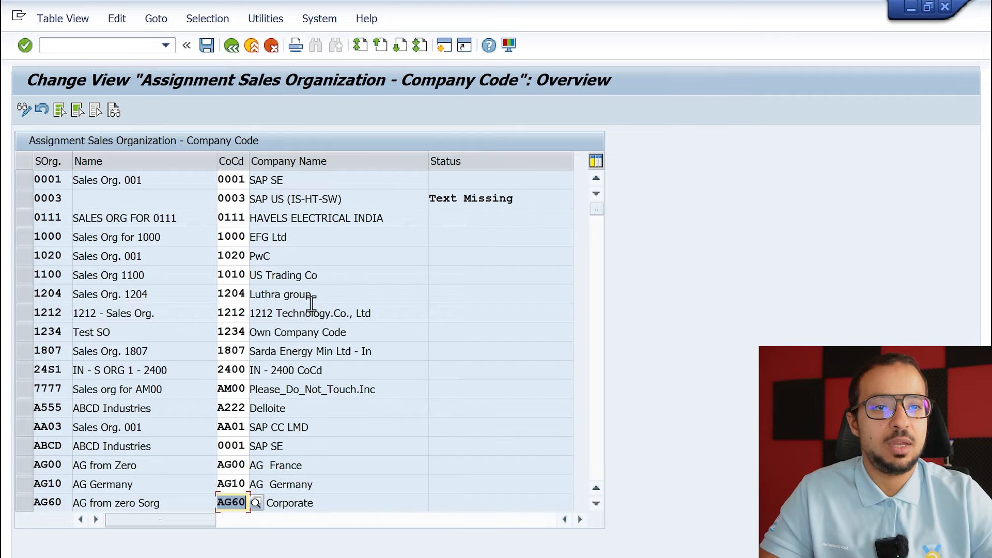
pyautogui.click(232, 45)
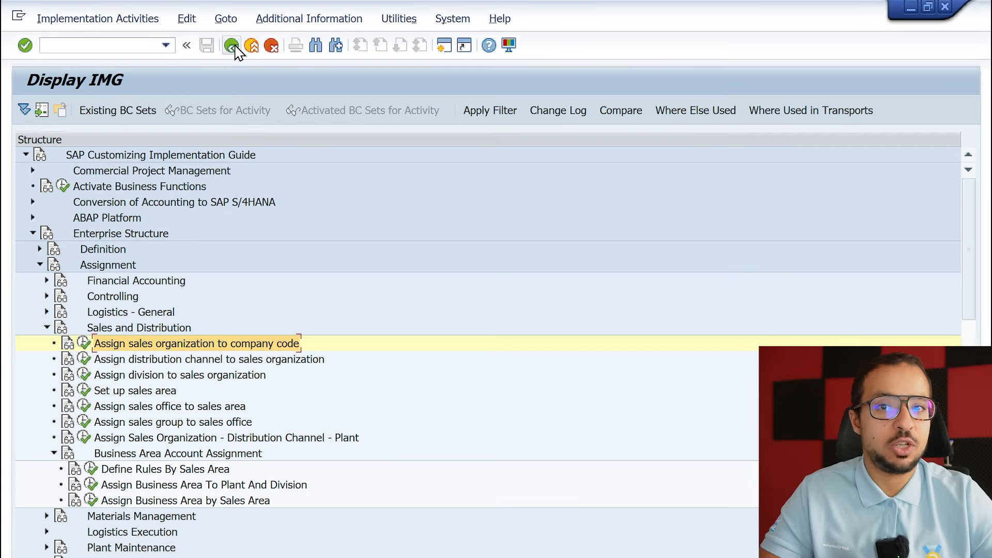
# Execute Assign distribution channel to sales organization and add an entry linking sales organization AG60 to distribution channel AG.
pyautogui.click(192, 361)
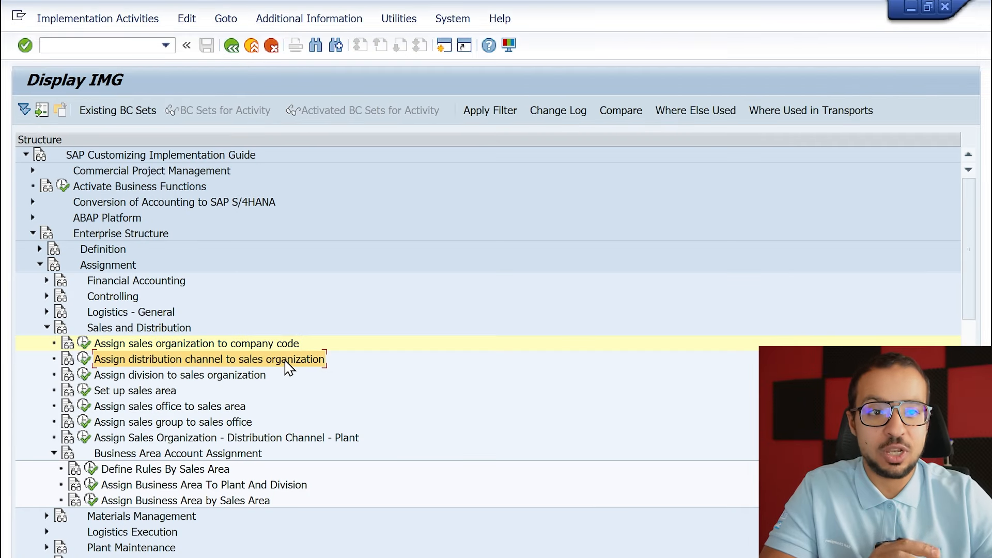
pyautogui.click(178, 376)
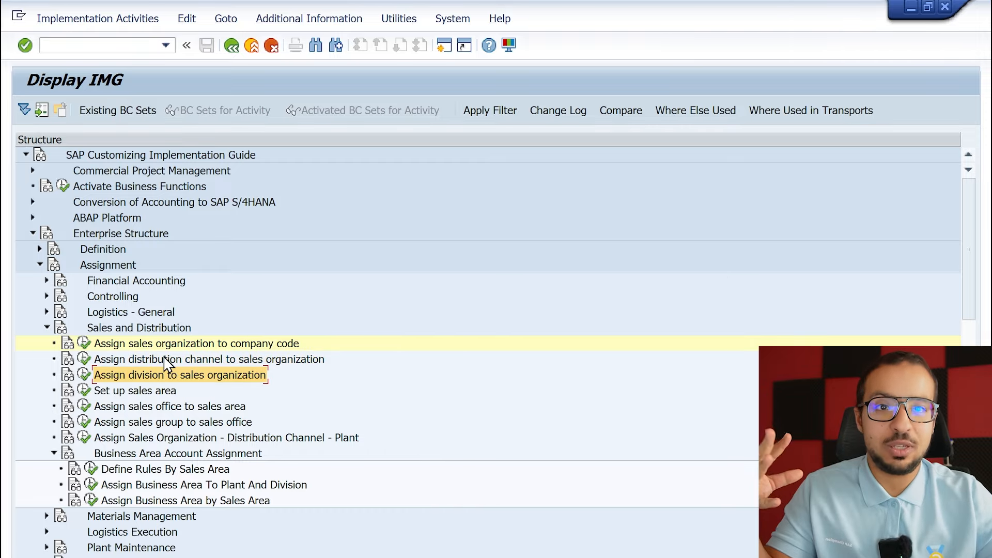
pyautogui.click(118, 360)
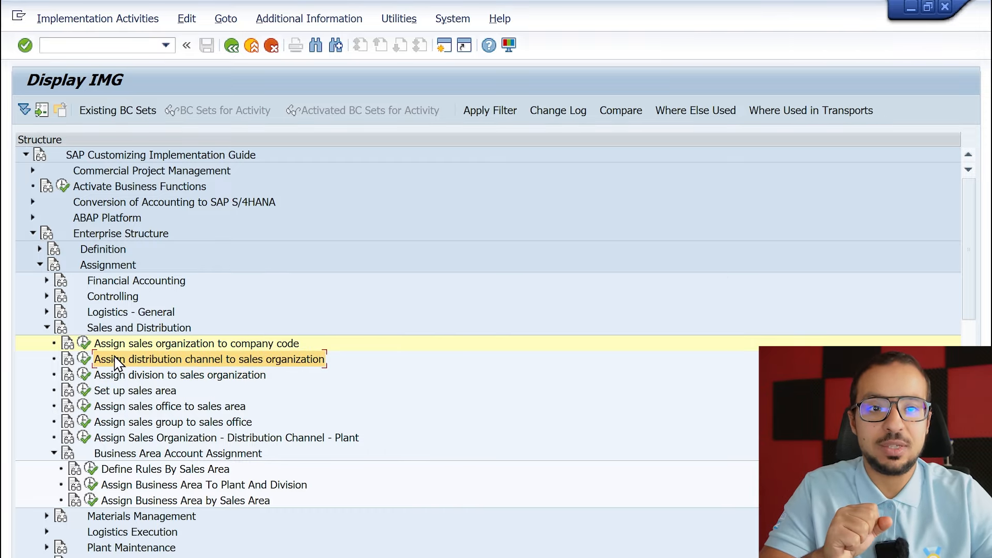
pyautogui.click(85, 359)
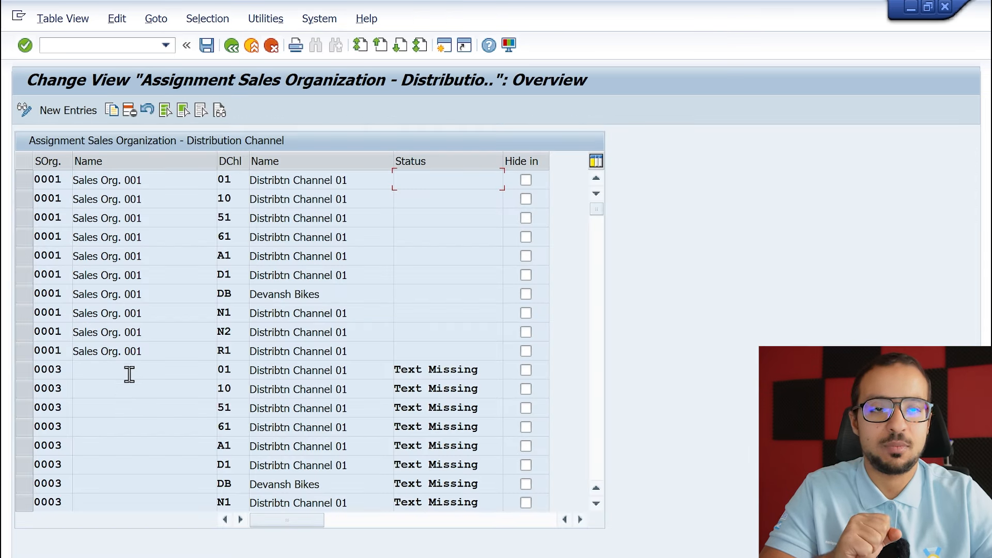
pyautogui.click(77, 111)
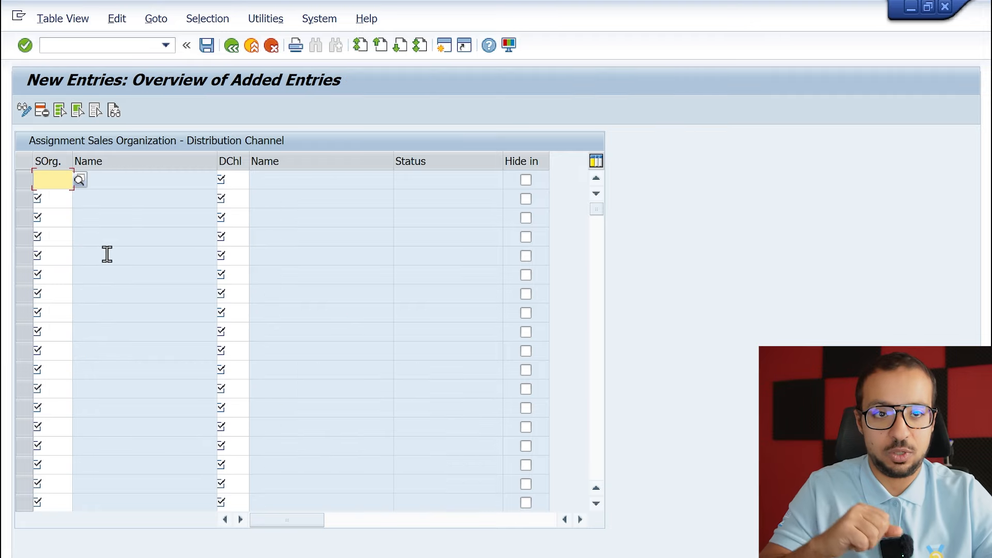
pyautogui.write('AG6')
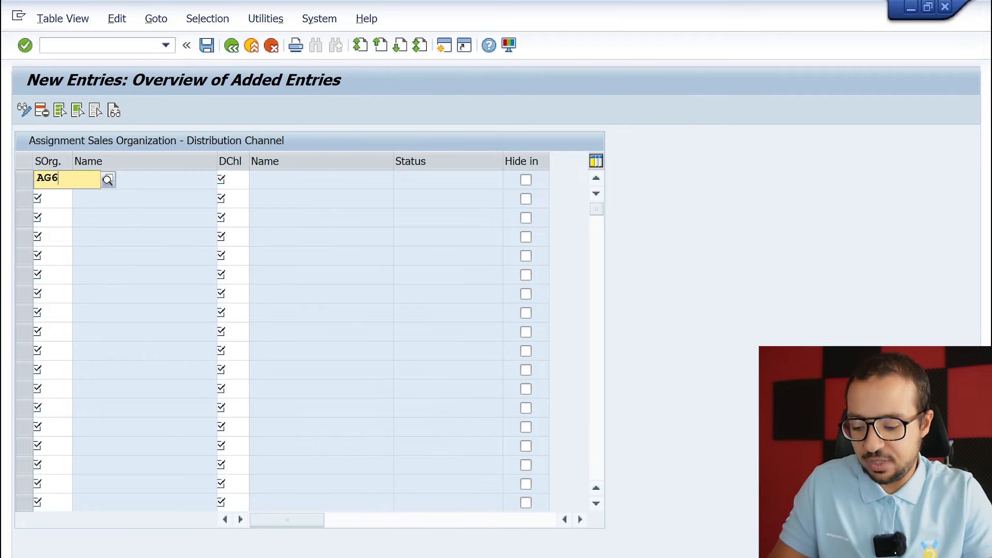
pyautogui.write('0')
pyautogui.press('Tab')
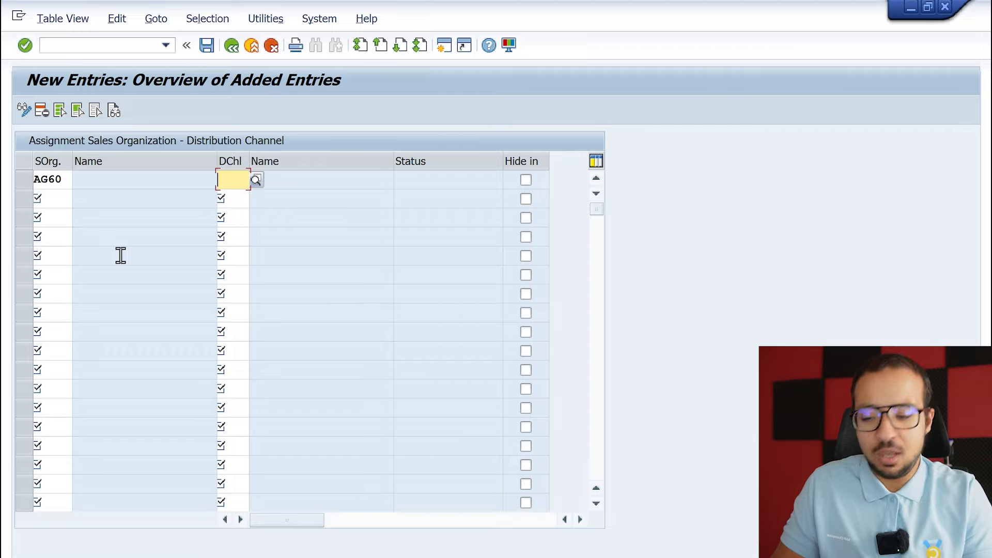
pyautogui.write('AG')
pyautogui.press('Return')
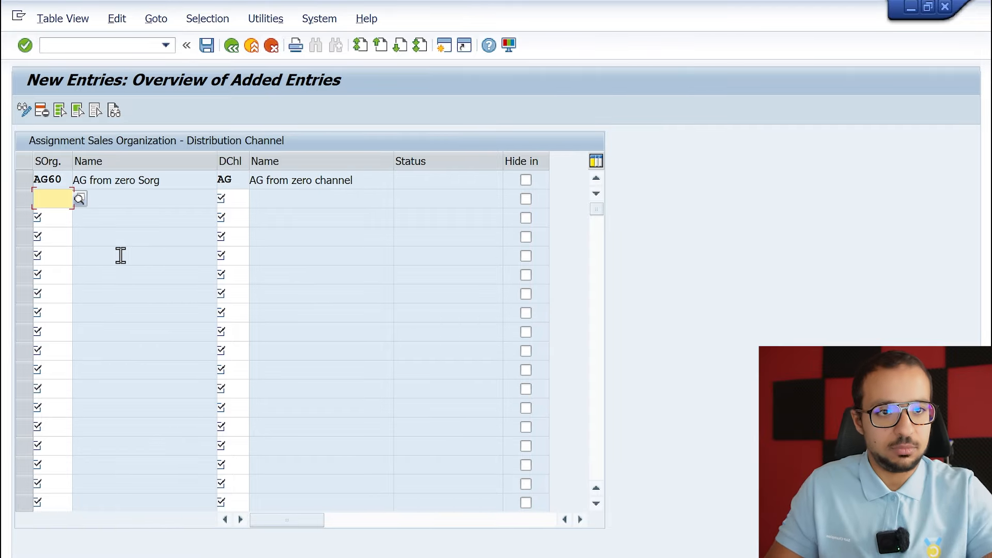
# Save the distribution channel assignment and return to the implementation guide structure.
pyautogui.click(206, 45)
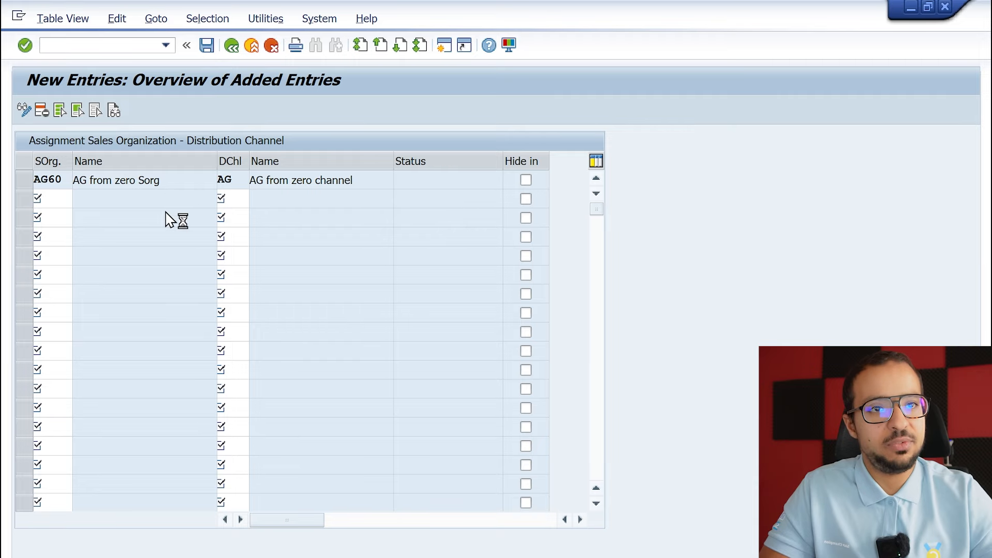
pyautogui.click(321, 302)
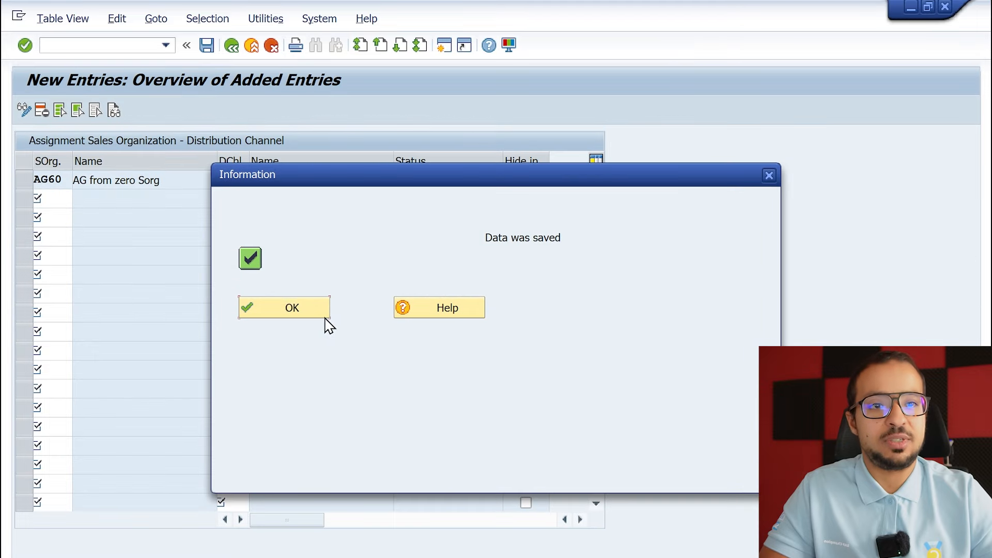
pyautogui.click(282, 312)
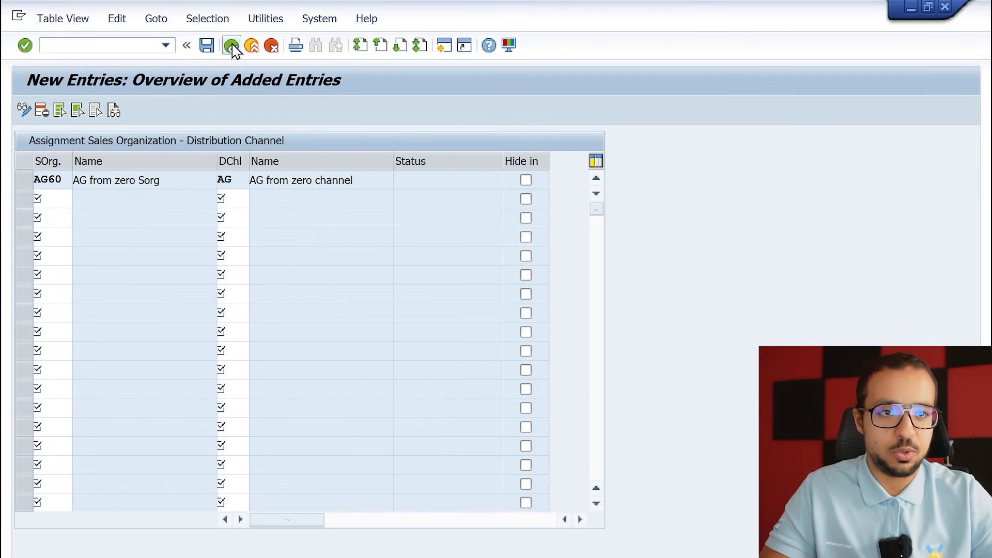
pyautogui.click(231, 45)
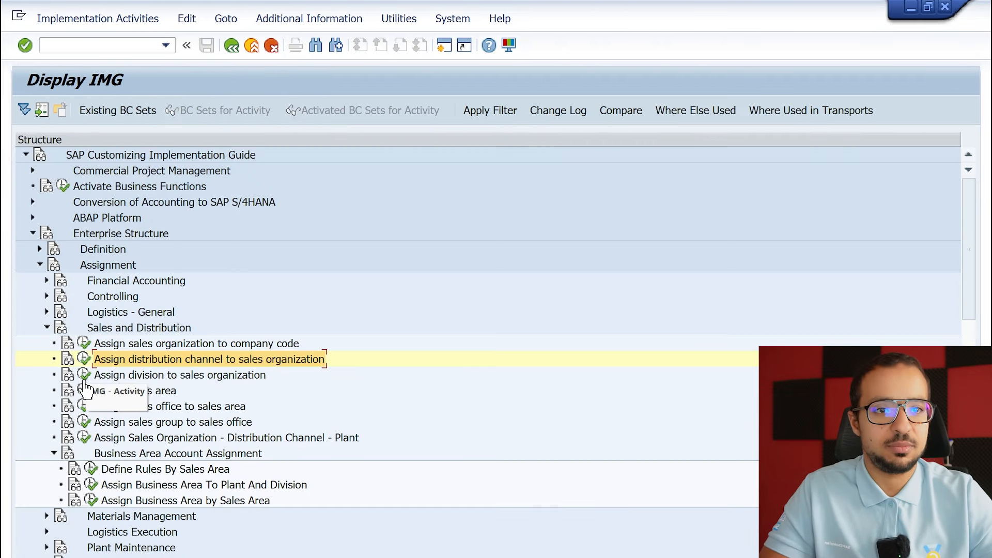
# Assign division AG to sales organization AG60 as a new entry, save it, and return to the implementation guide structure.
pyautogui.click(82, 374)
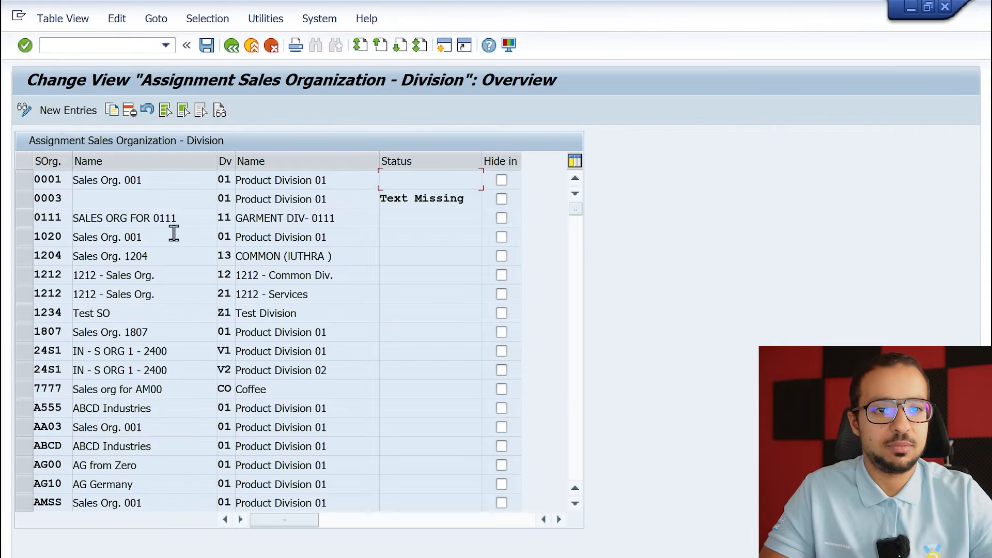
pyautogui.click(65, 111)
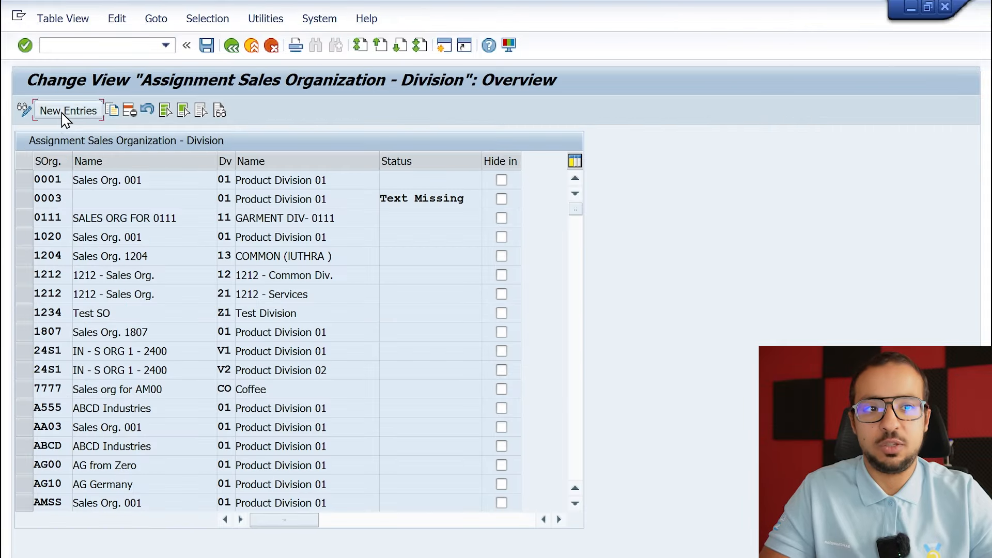
pyautogui.write('AG60')
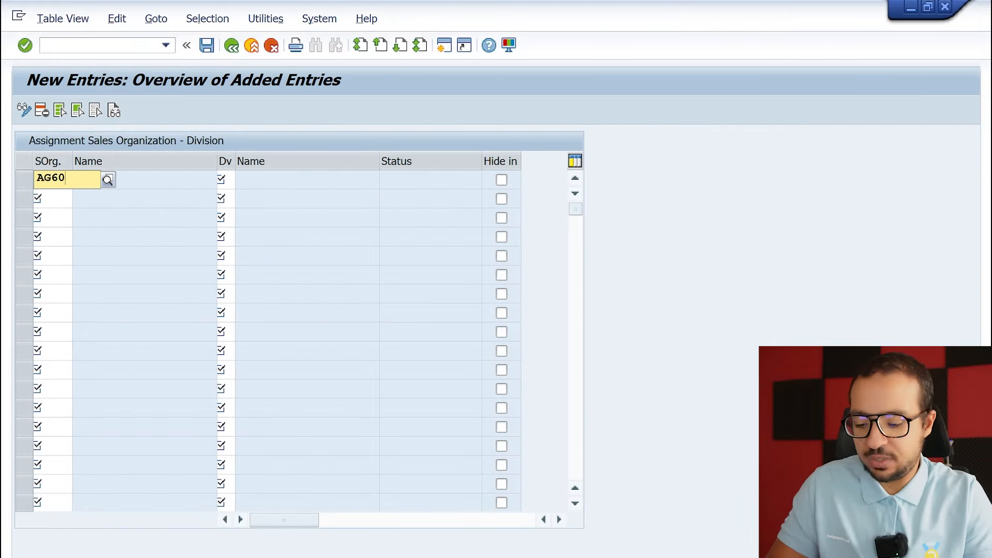
pyautogui.press('Tab')
pyautogui.write('AG')
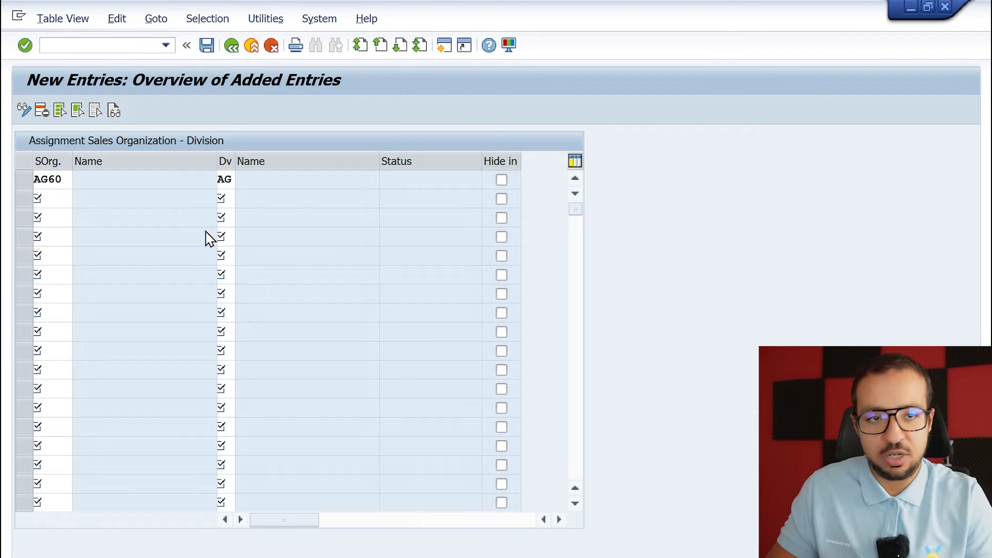
pyautogui.press('Return')
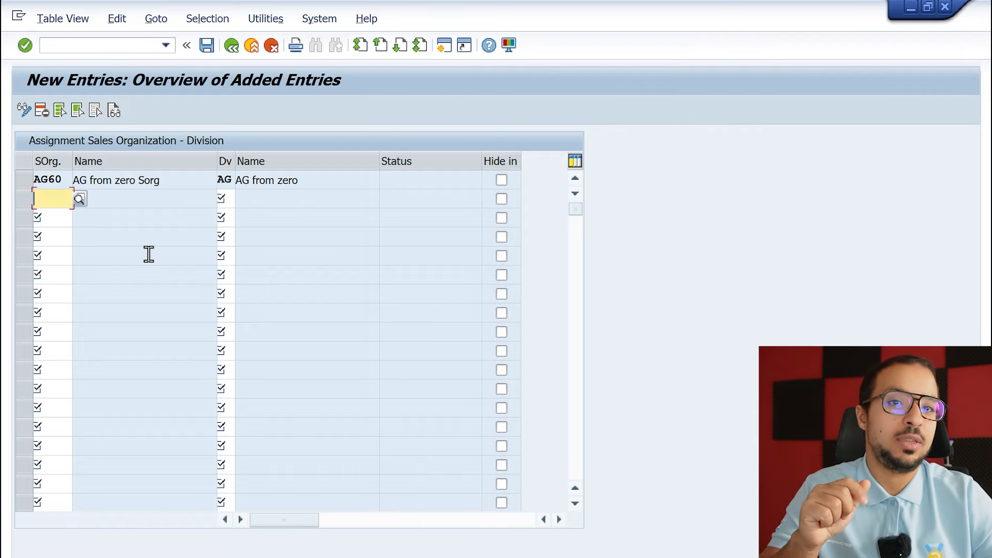
pyautogui.click(231, 45)
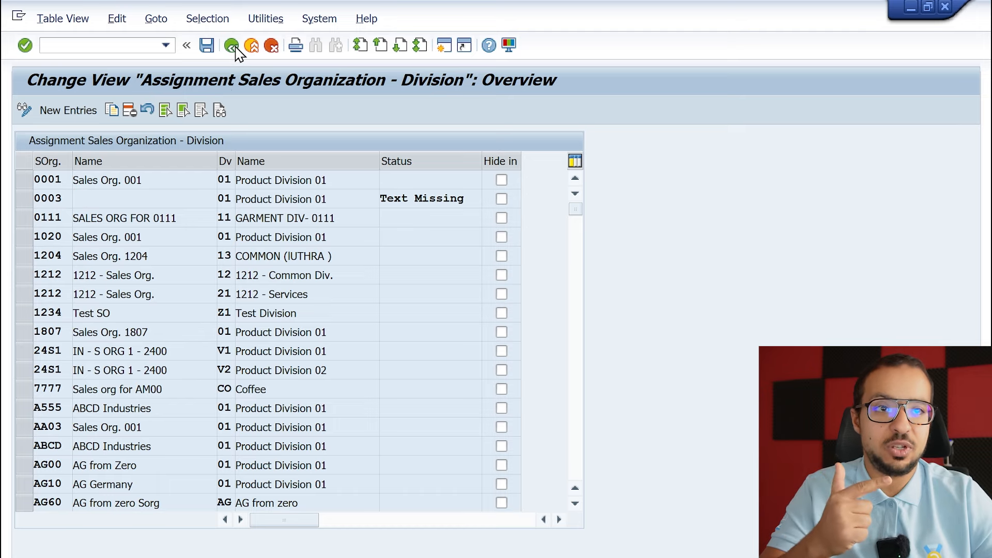
pyautogui.click(232, 45)
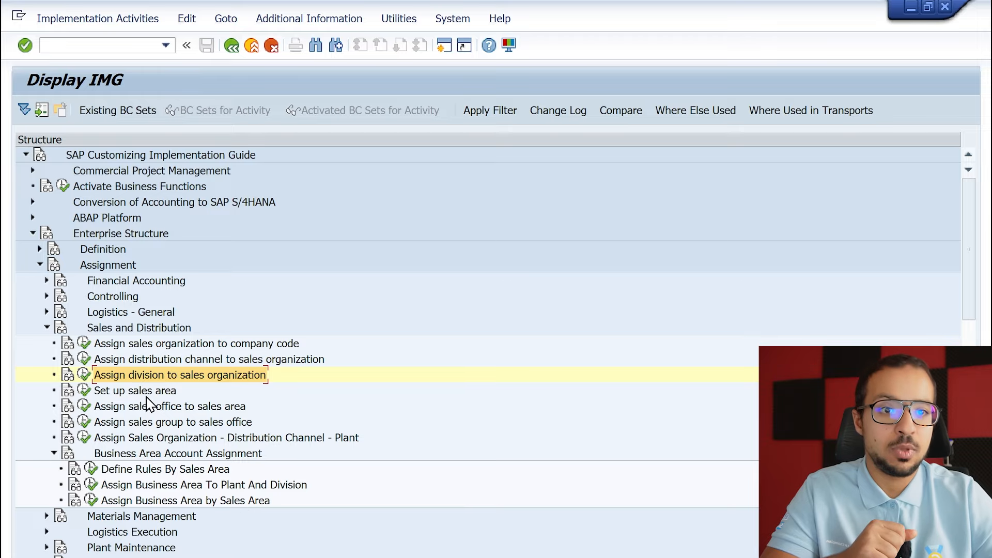
# Execute Set up sales area and add an entry combining sales organization AG60, distribution channel AG and division AG.
pyautogui.click(147, 393)
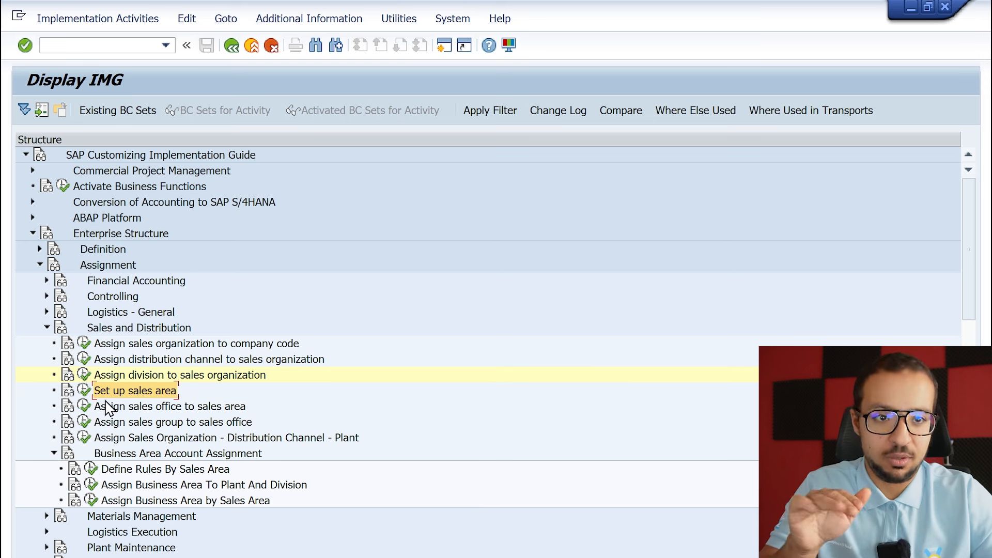
pyautogui.click(85, 391)
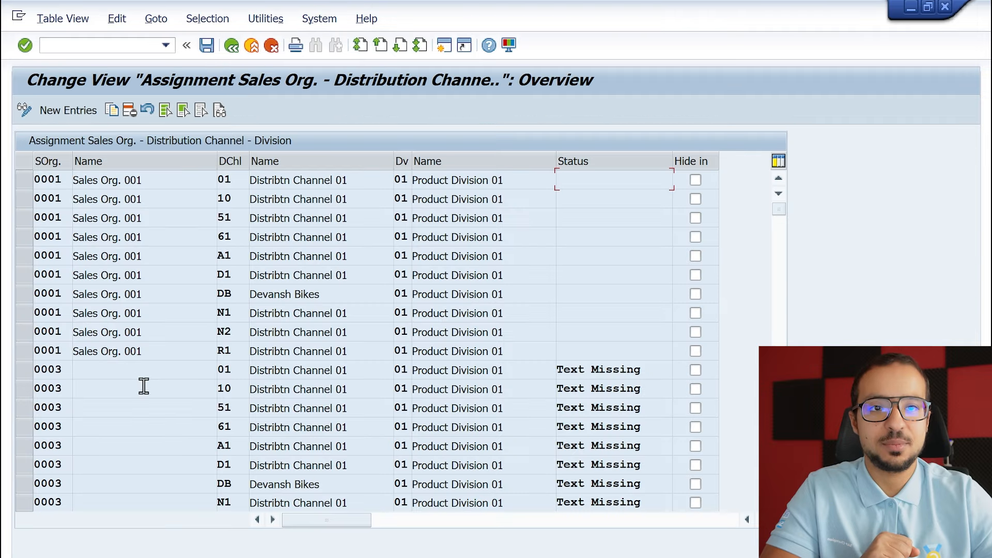
pyautogui.click(69, 112)
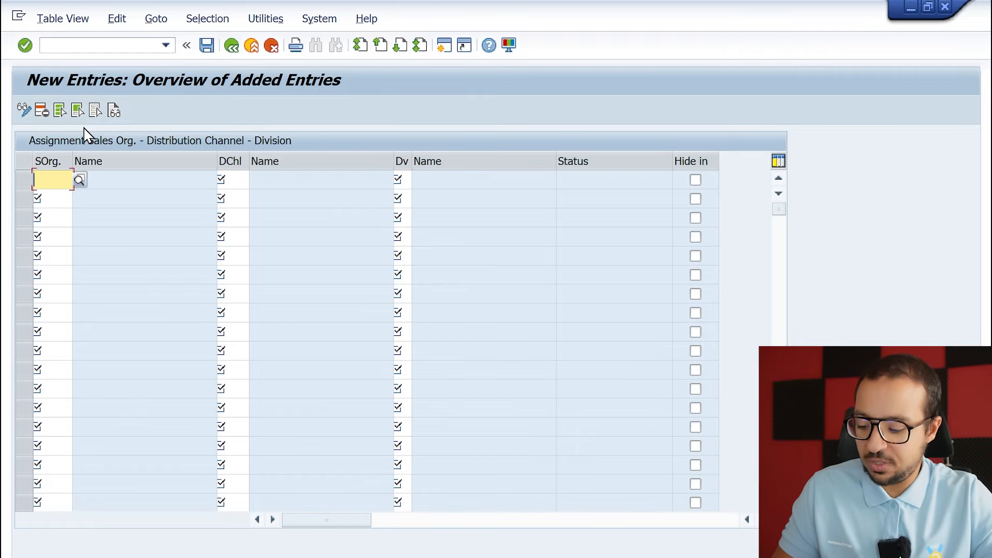
pyautogui.write('ag60')
pyautogui.press('Tab')
pyautogui.write('ag')
pyautogui.press('Tab')
pyautogui.write('ag')
pyautogui.press('Return')
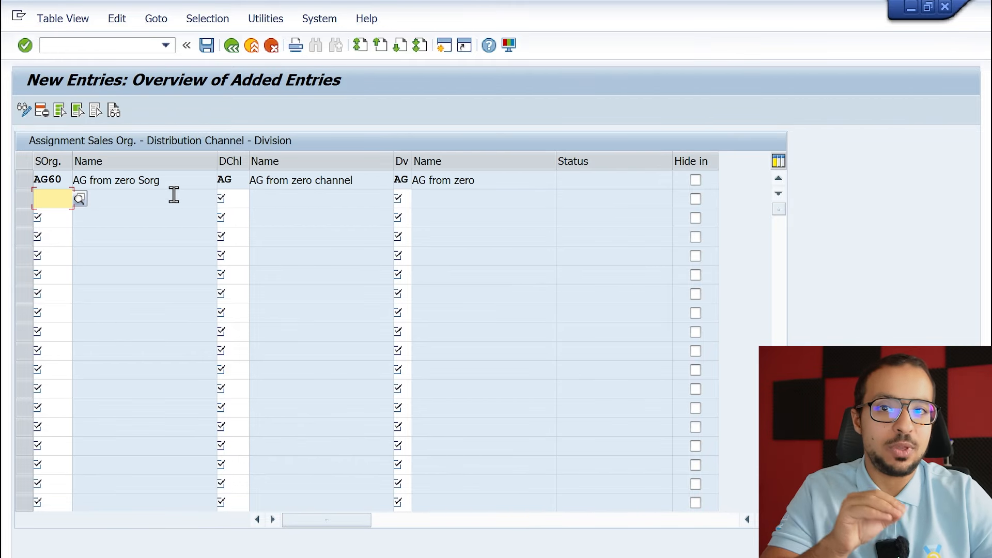
# Save the new sales area and return to the implementation guide structure.
pyautogui.click(207, 47)
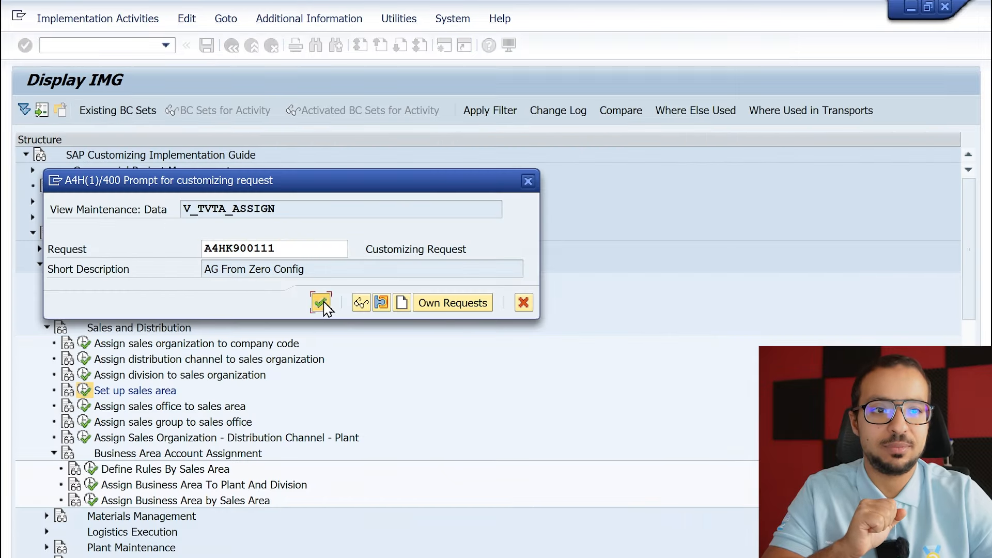
pyautogui.click(321, 304)
pyautogui.click(277, 319)
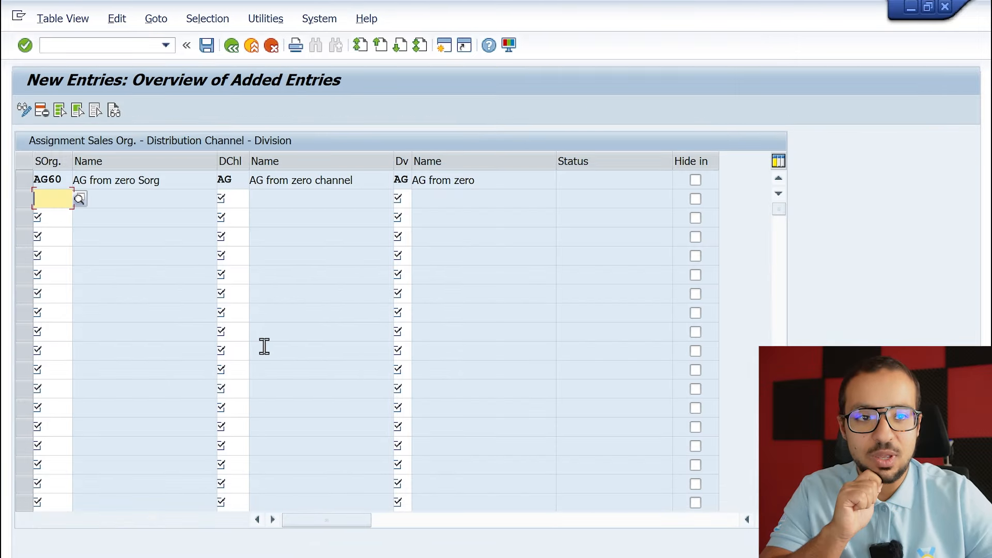
pyautogui.click(232, 45)
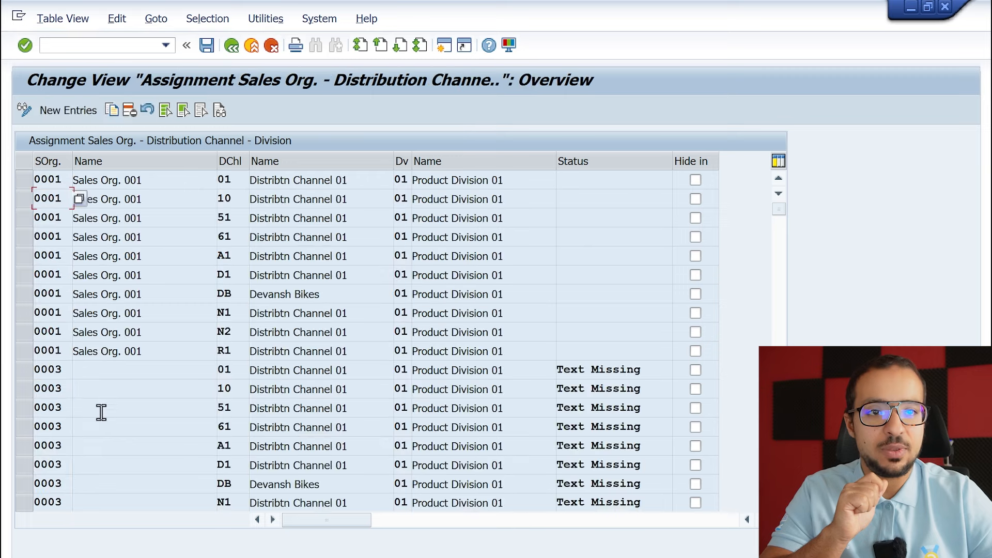
pyautogui.click(231, 45)
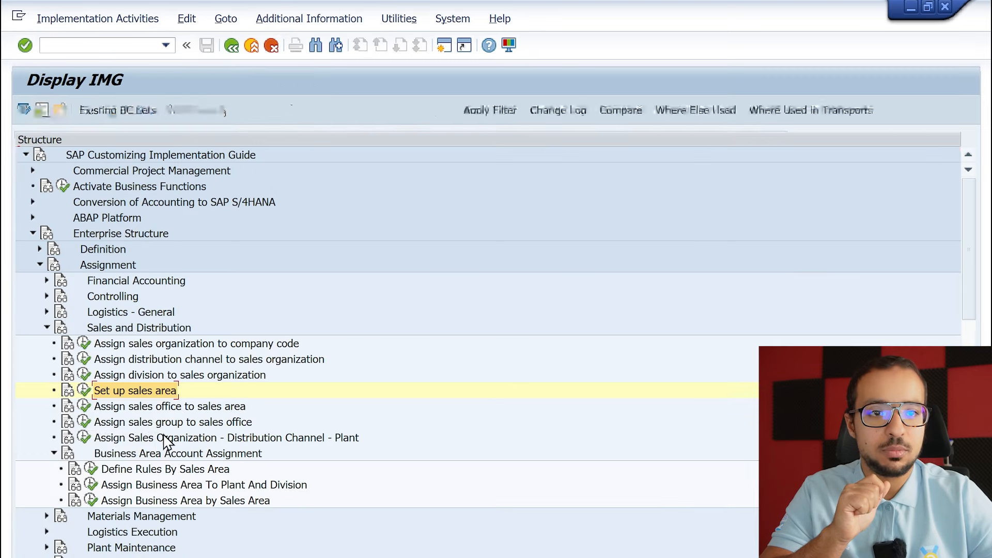
# Execute Assign Sales Organization - Distribution Channel - Plant and add an entry with sales organization AG60, distribution channel AG and plant AG60.
pyautogui.click(127, 411)
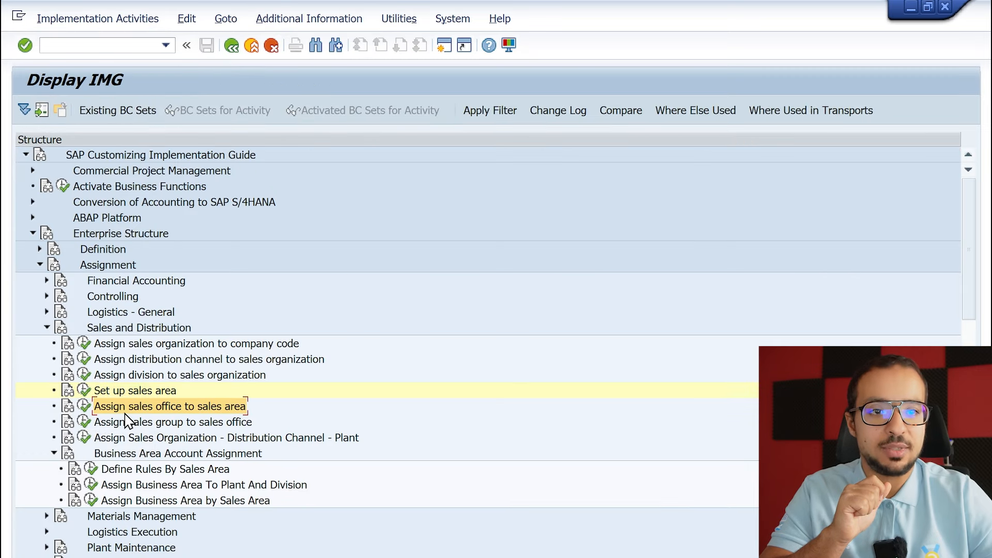
pyautogui.click(181, 423)
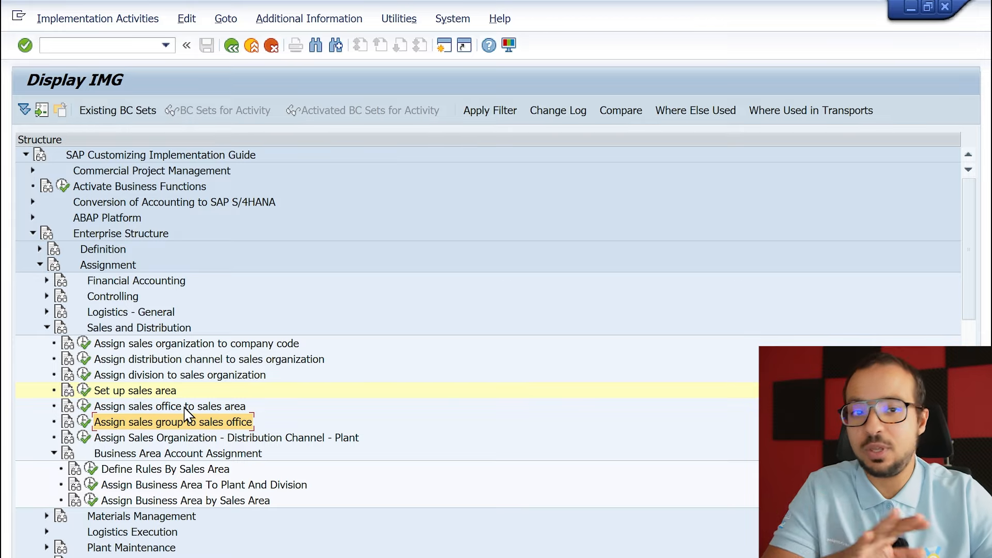
pyautogui.click(256, 439)
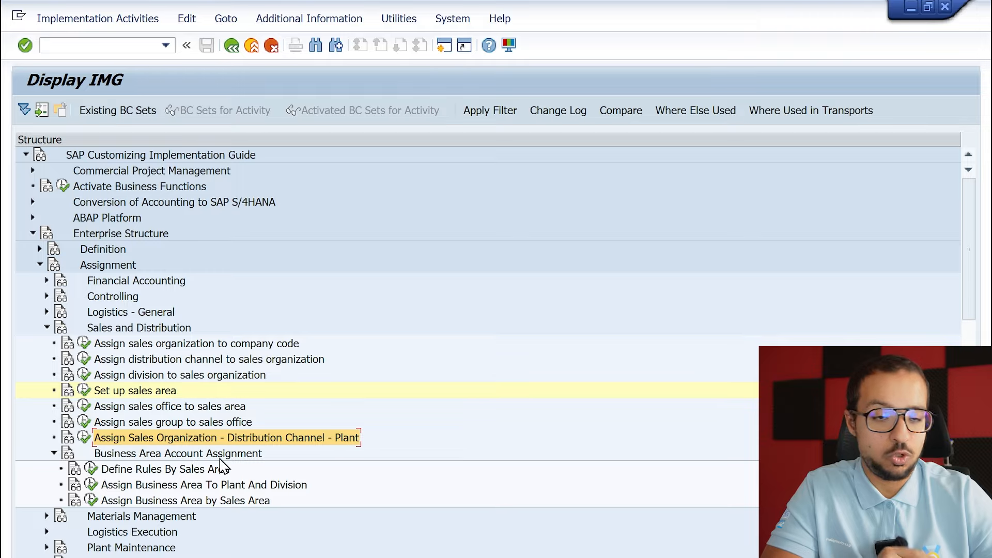
pyautogui.click(89, 440)
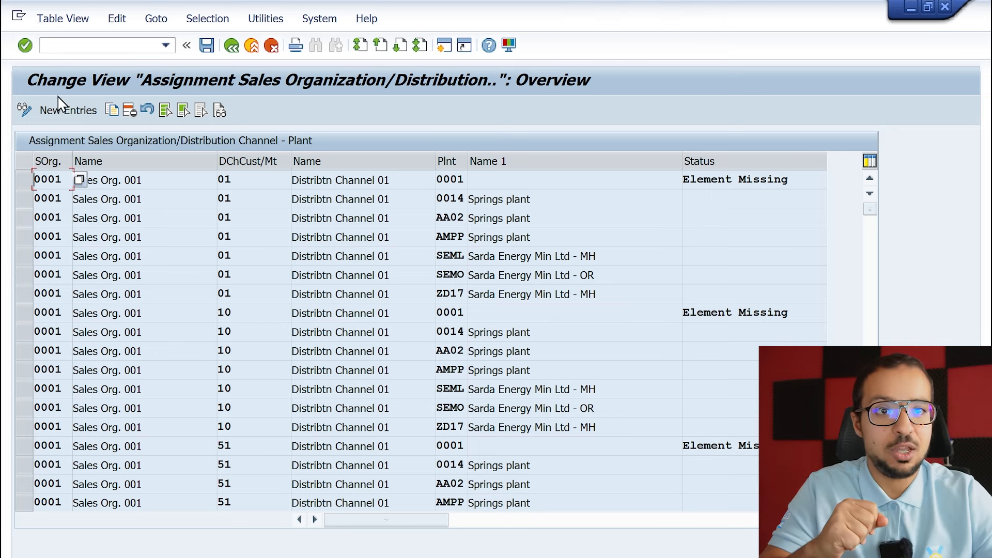
pyautogui.click(66, 112)
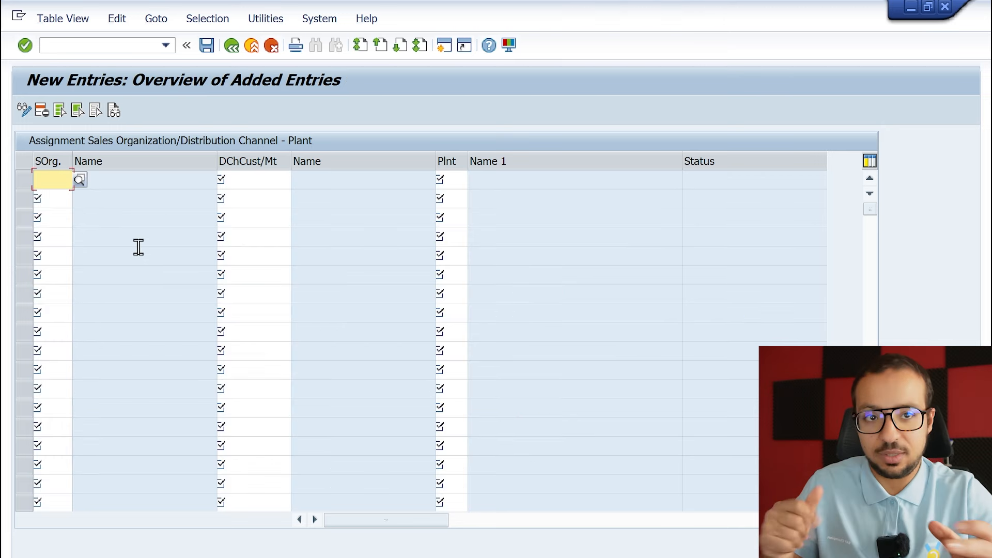
pyautogui.write('AG60')
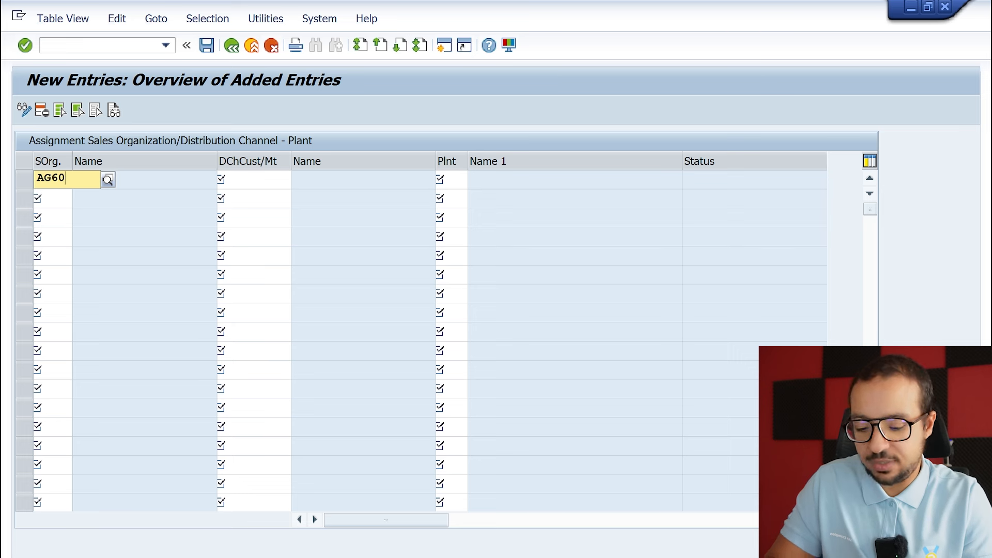
pyautogui.press('Tab')
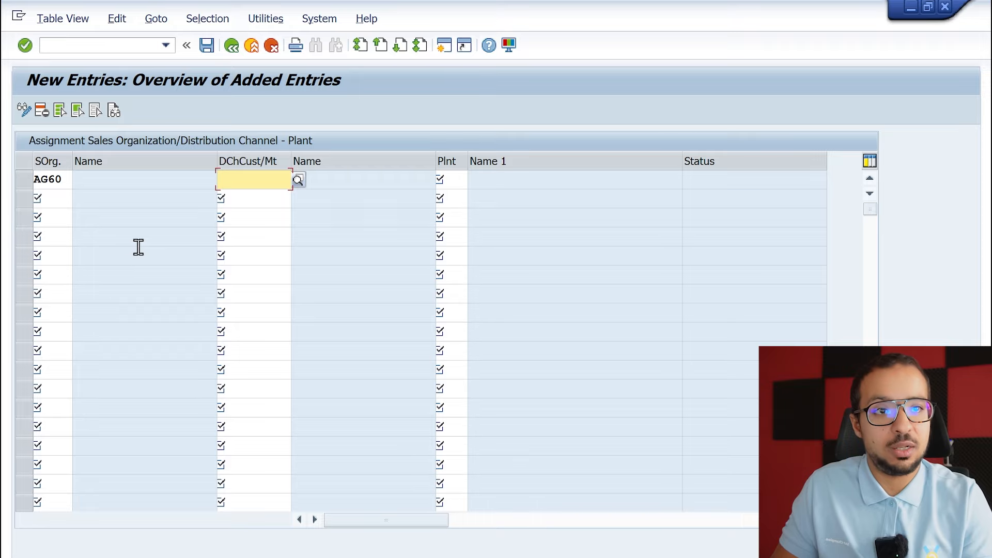
pyautogui.write('AG')
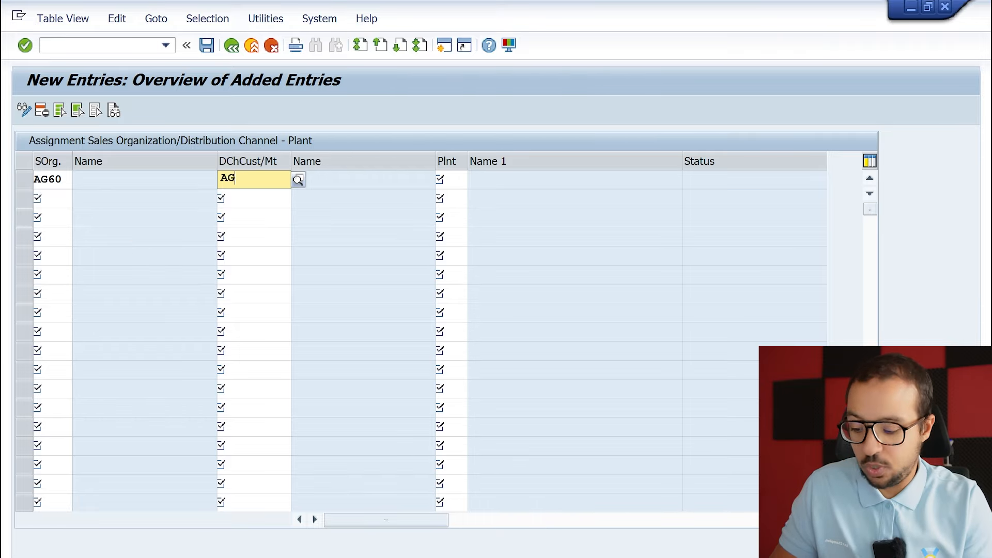
pyautogui.press('Tab')
pyautogui.write('AG60')
pyautogui.press('Return')
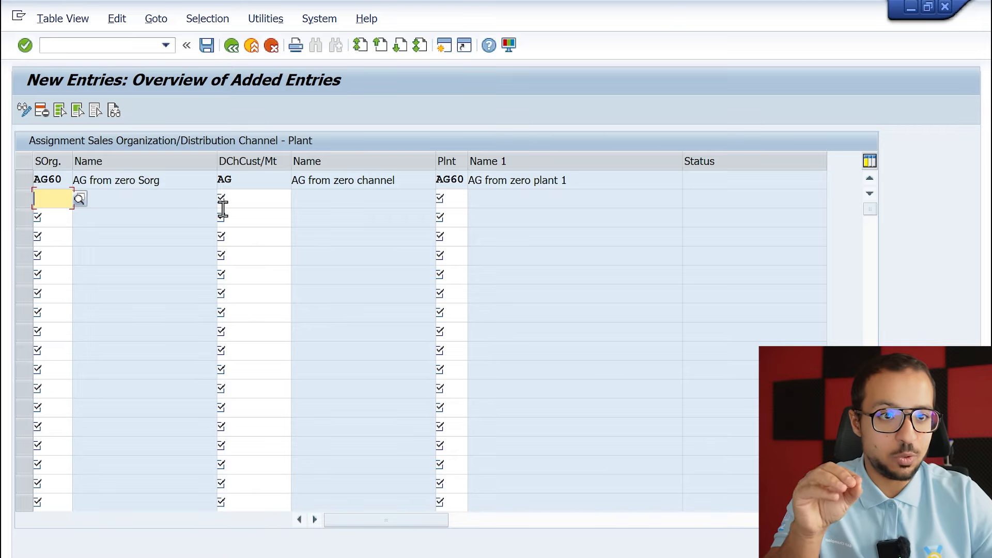
# Save the plant assignment to customizing request A4HK900111 and return to the implementation guide structure.
pyautogui.click(207, 46)
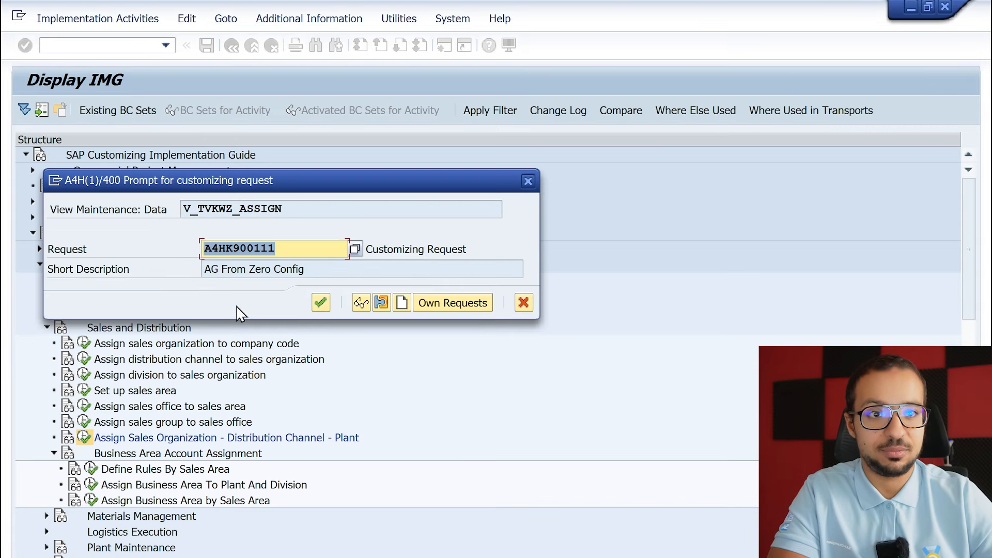
pyautogui.click(321, 302)
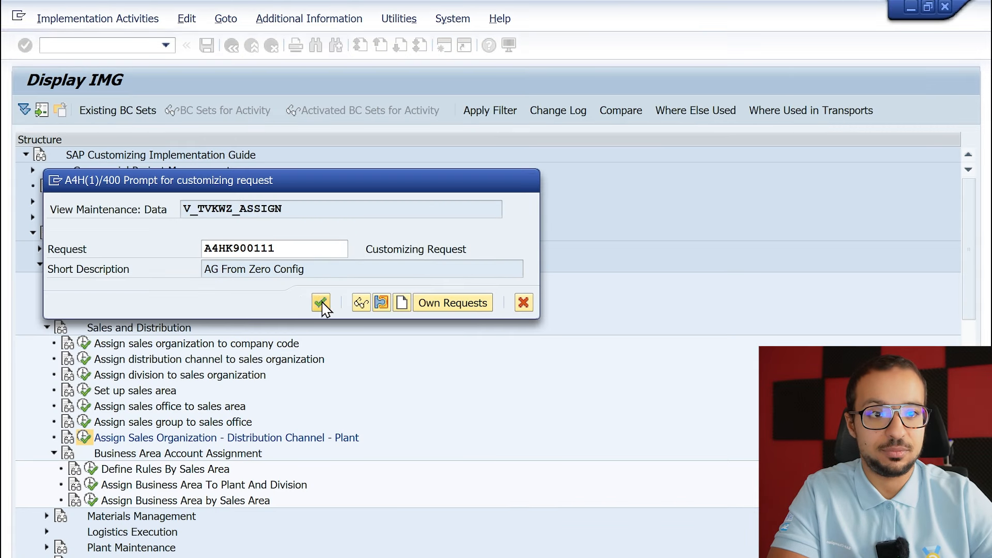
pyautogui.click(292, 308)
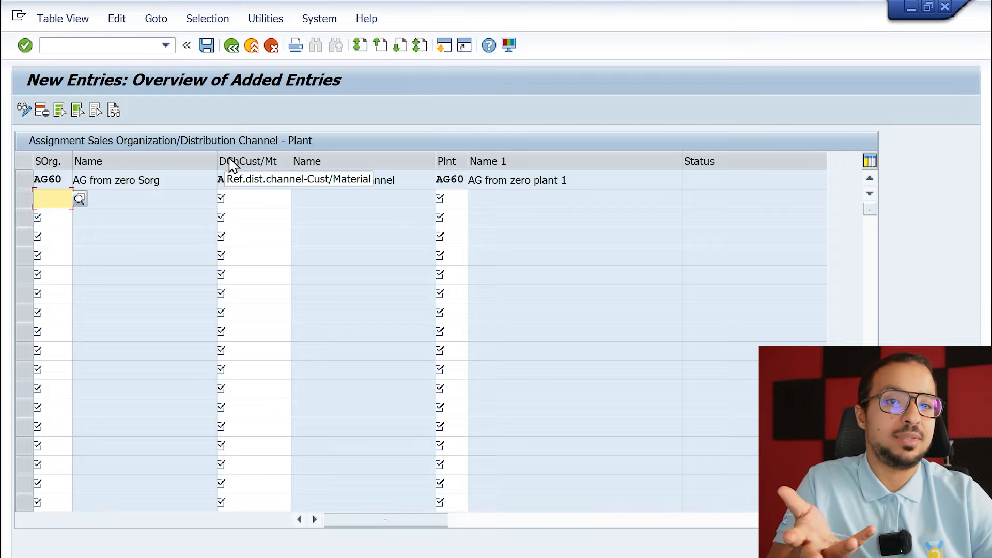
pyautogui.click(227, 49)
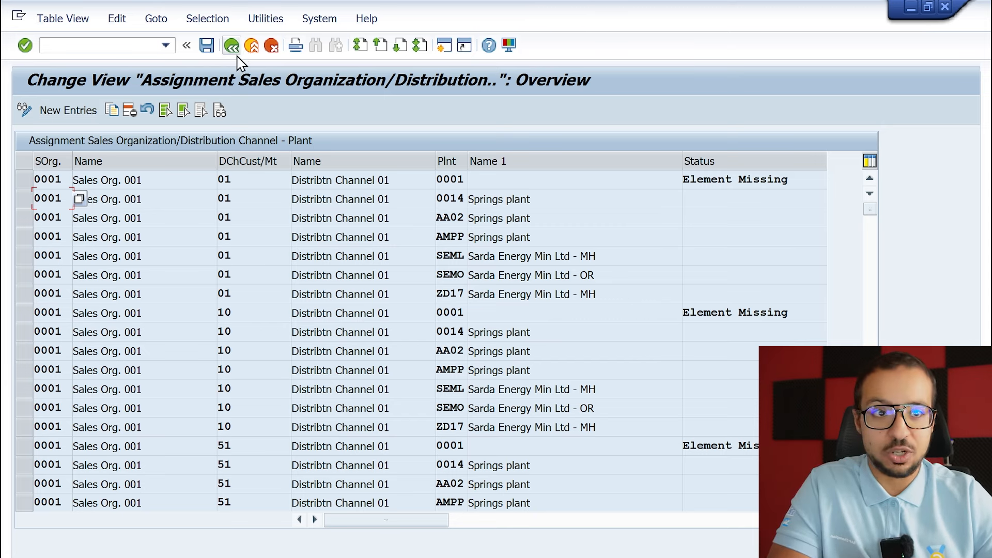
pyautogui.click(233, 48)
pyautogui.click(233, 47)
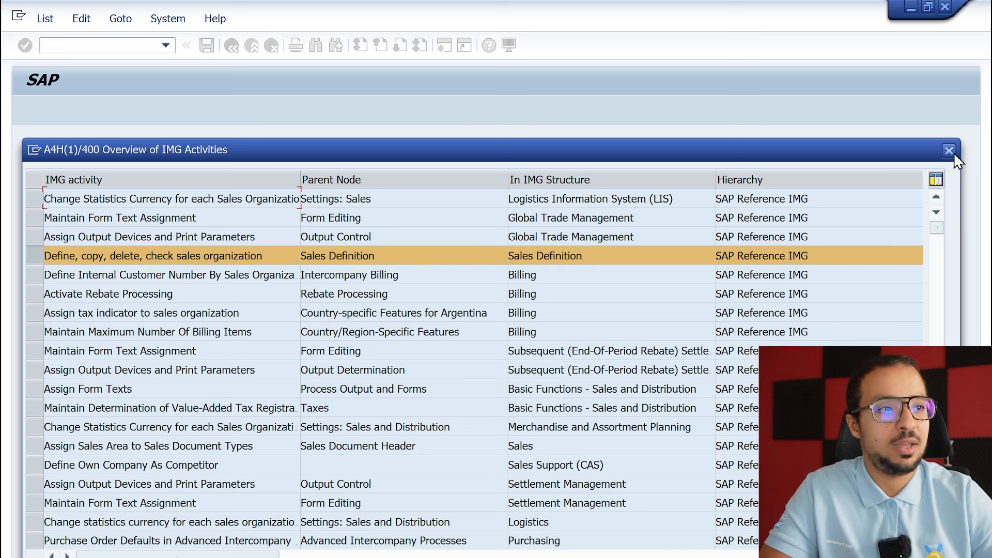
# Open Create Sales Documents and enter sales organization AG60, distribution channel AG and division AG.
pyautogui.doubleClick(353, 255)
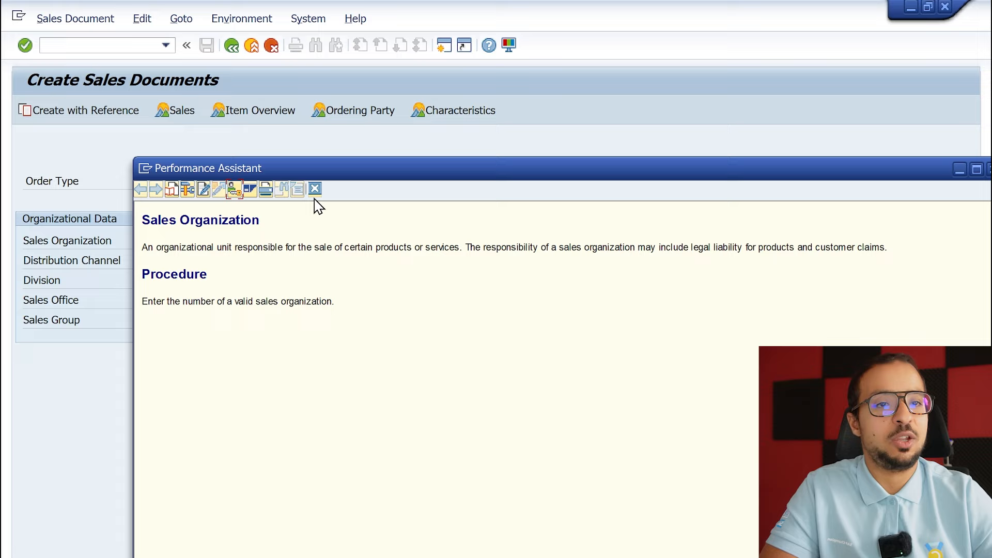
pyautogui.click(315, 189)
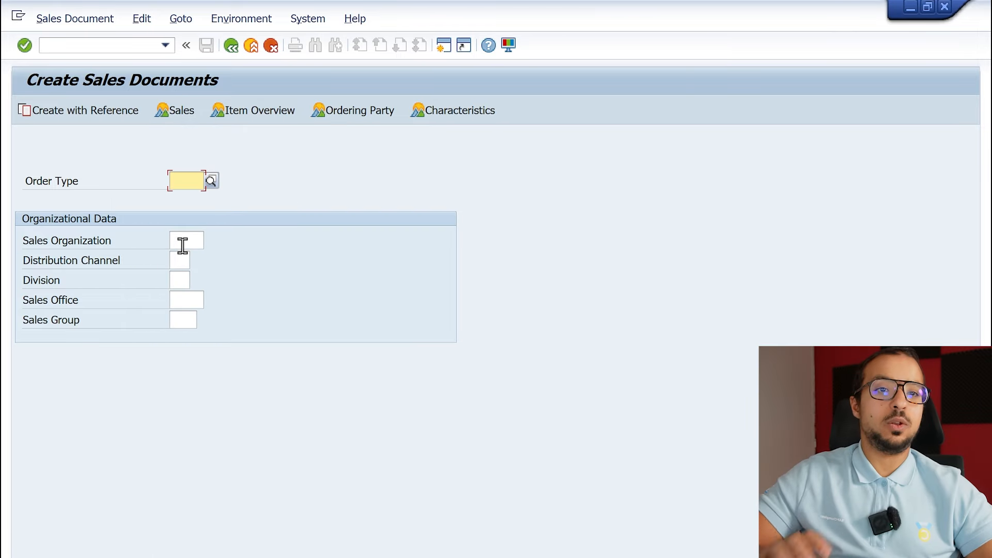
pyautogui.click(182, 246)
pyautogui.write('AG60')
pyautogui.press('Tab')
pyautogui.write('AG')
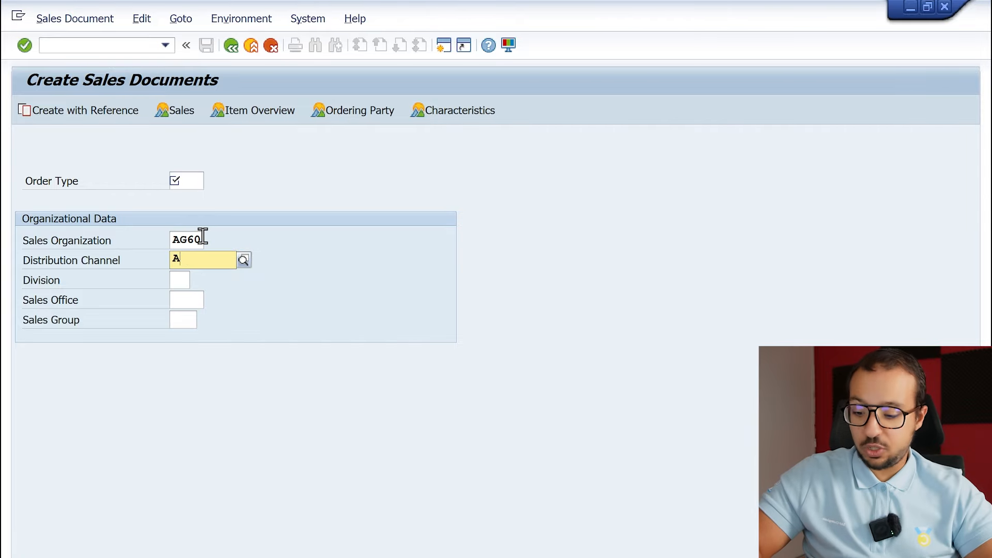
pyautogui.press('Tab')
pyautogui.write('AG')
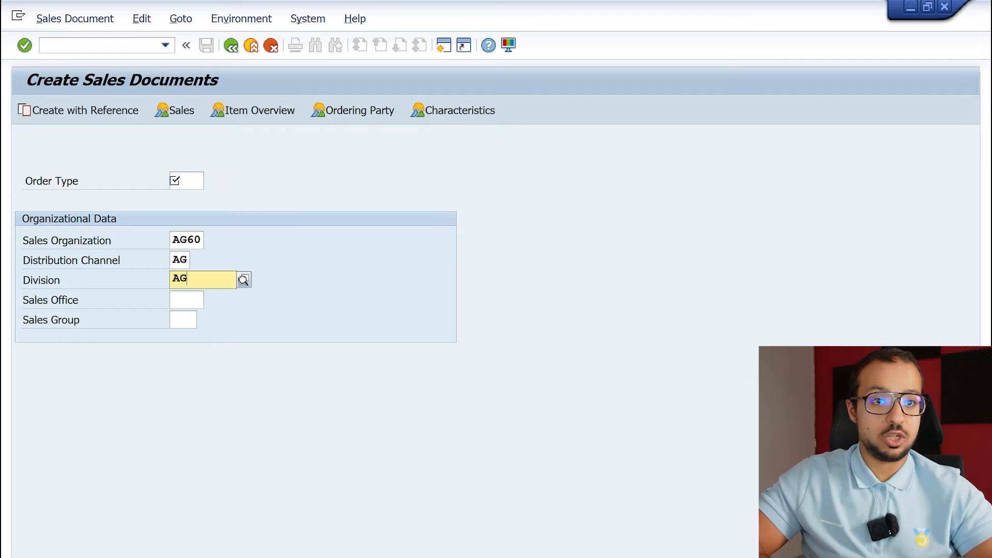
# Choose order type OR (Standard Order) from the sales document types and try to continue to the sales order.
pyautogui.click(195, 180)
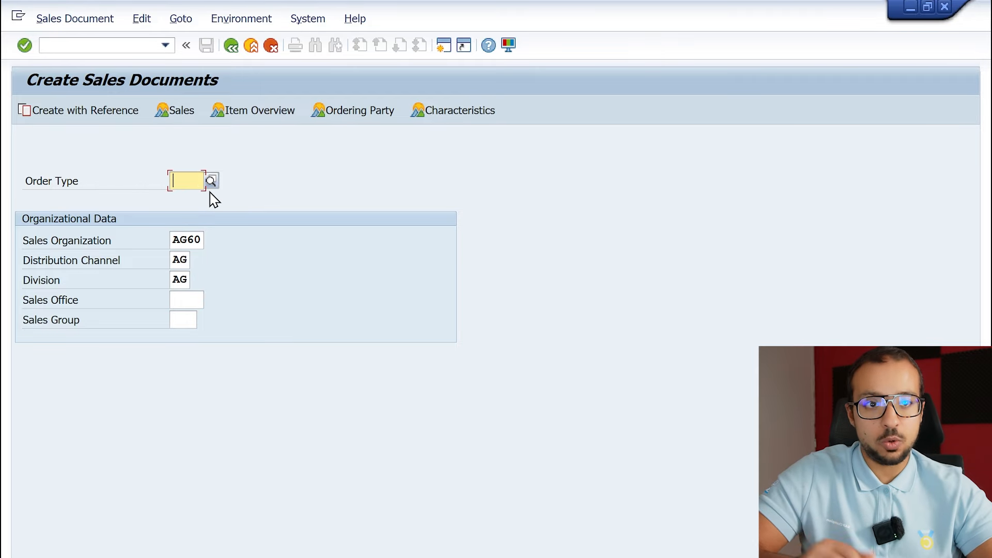
pyautogui.click(209, 180)
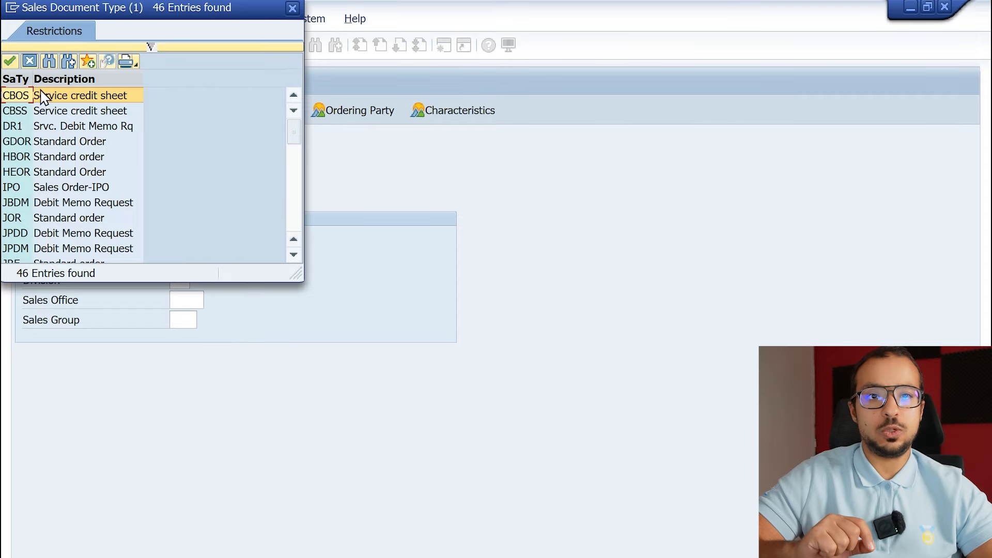
pyautogui.scroll(-3, 43, 152)
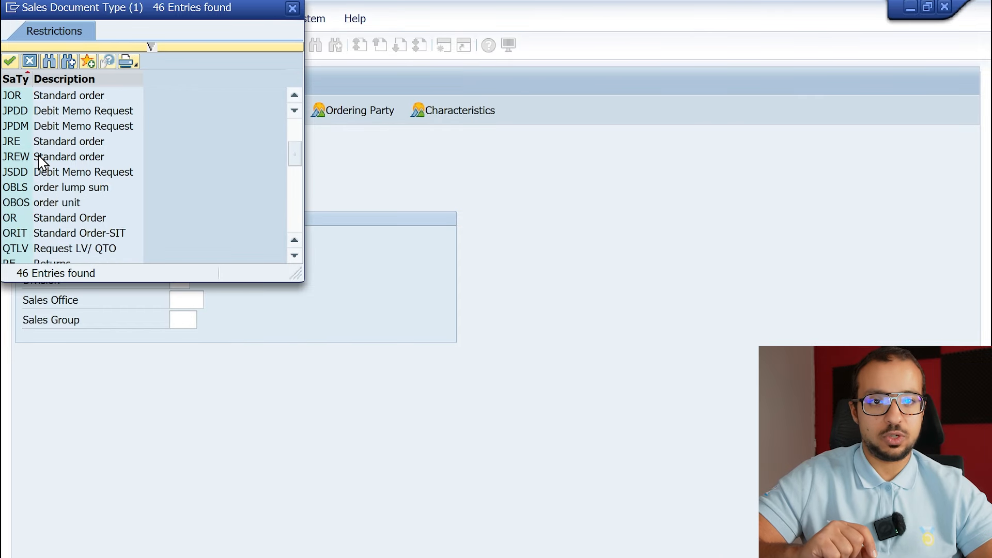
pyautogui.scroll(-3, 40, 160)
pyautogui.scroll(3, 20, 136)
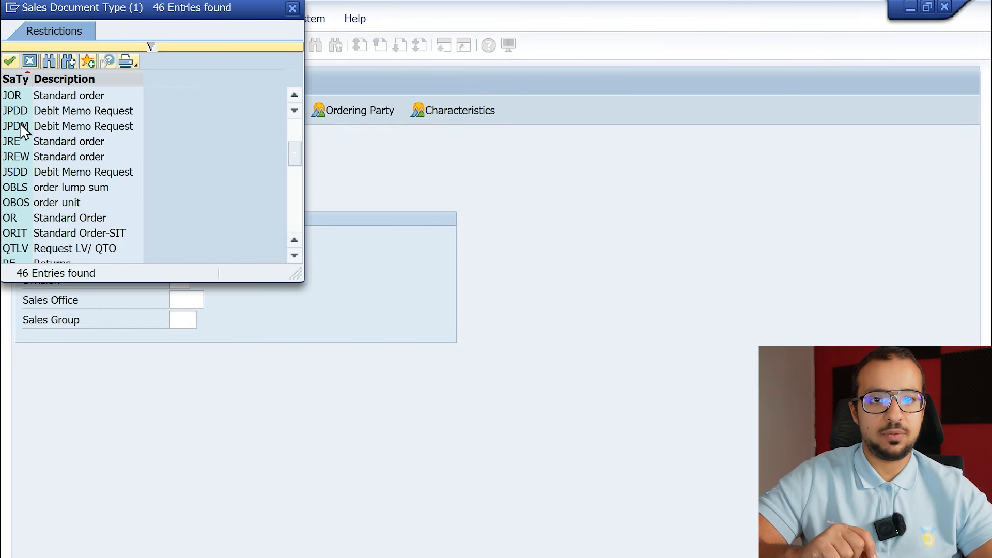
pyautogui.click(29, 218)
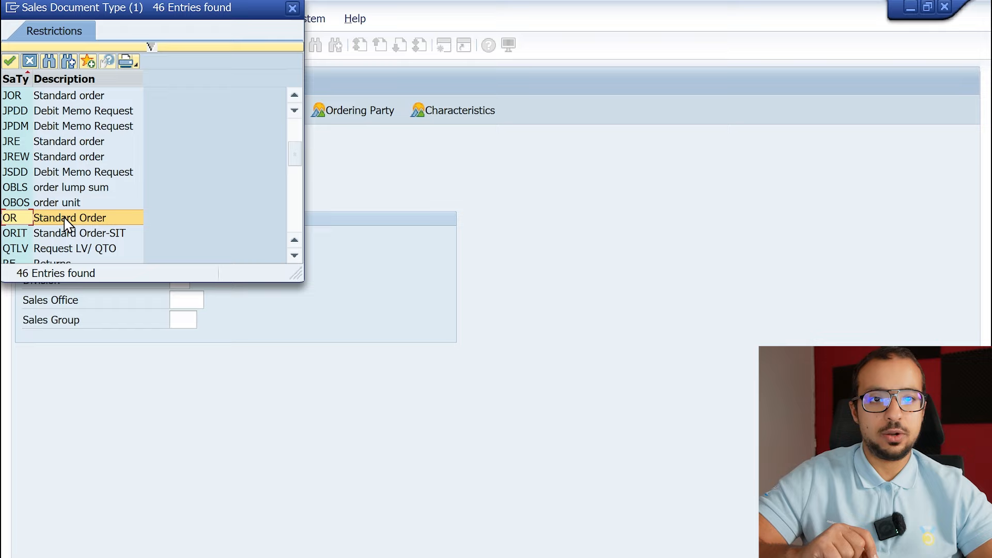
pyautogui.doubleClick(99, 221)
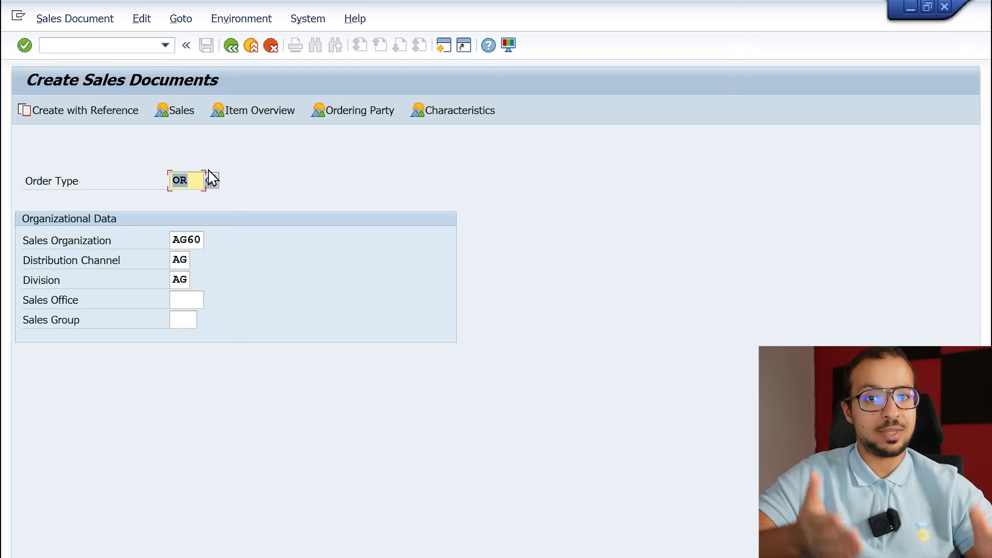
pyautogui.rightClick(190, 179)
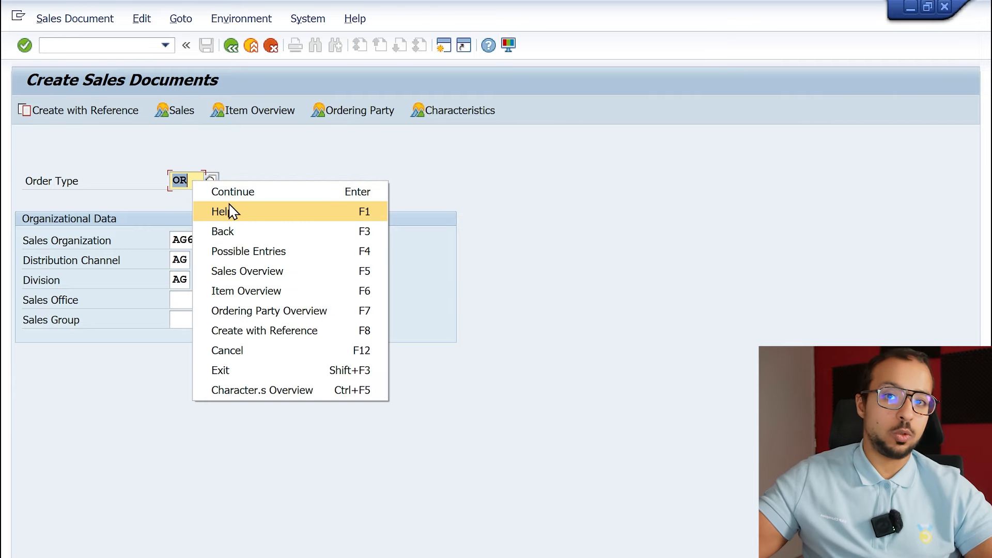
pyautogui.click(308, 156)
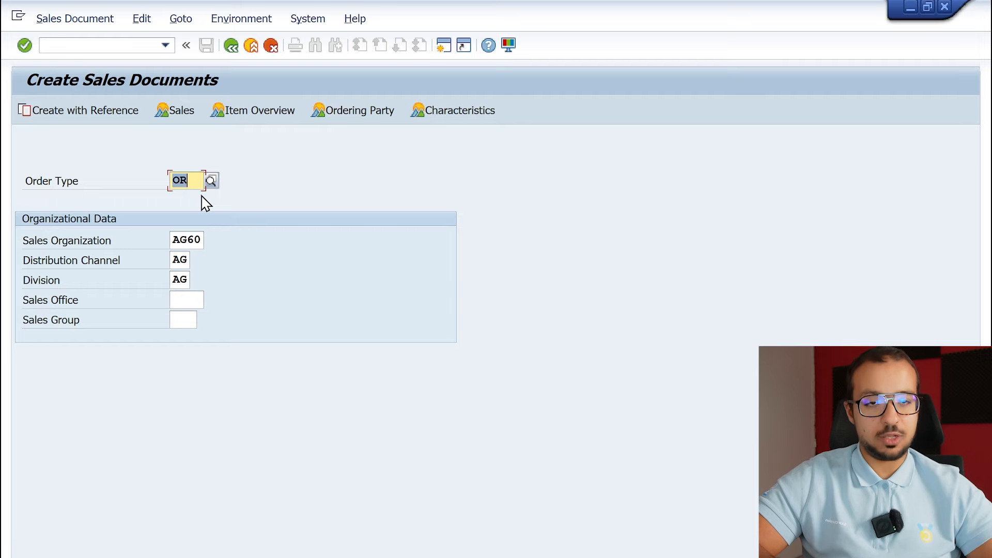
pyautogui.press('Return')
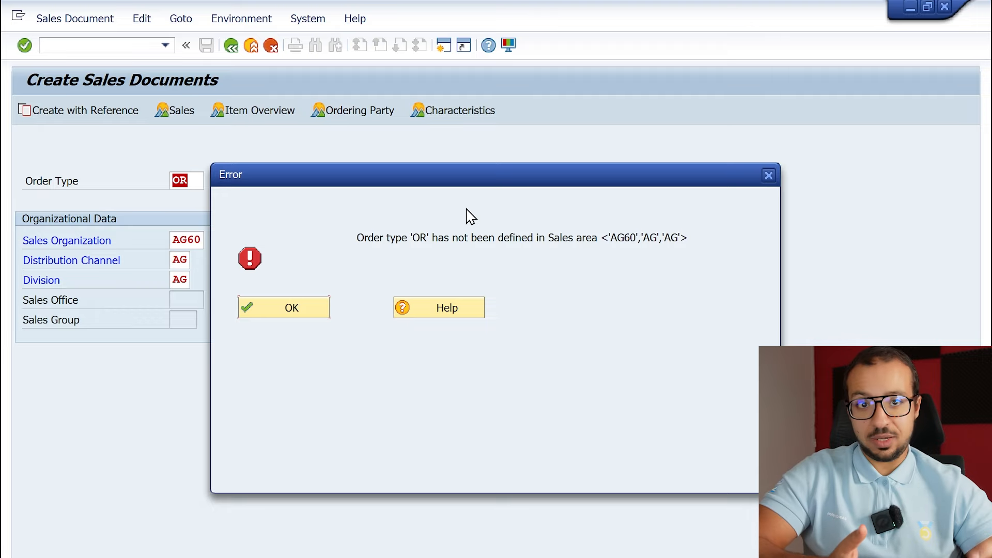
# Open the error's detailed help, follow Combine sales organizations and check the reference sales organization of AG60.
pyautogui.click(449, 312)
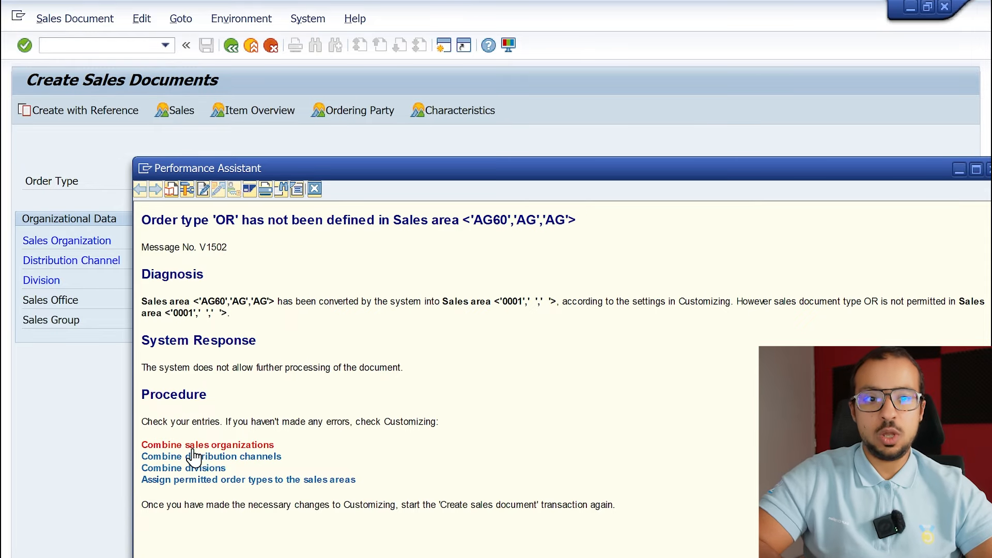
pyautogui.click(226, 447)
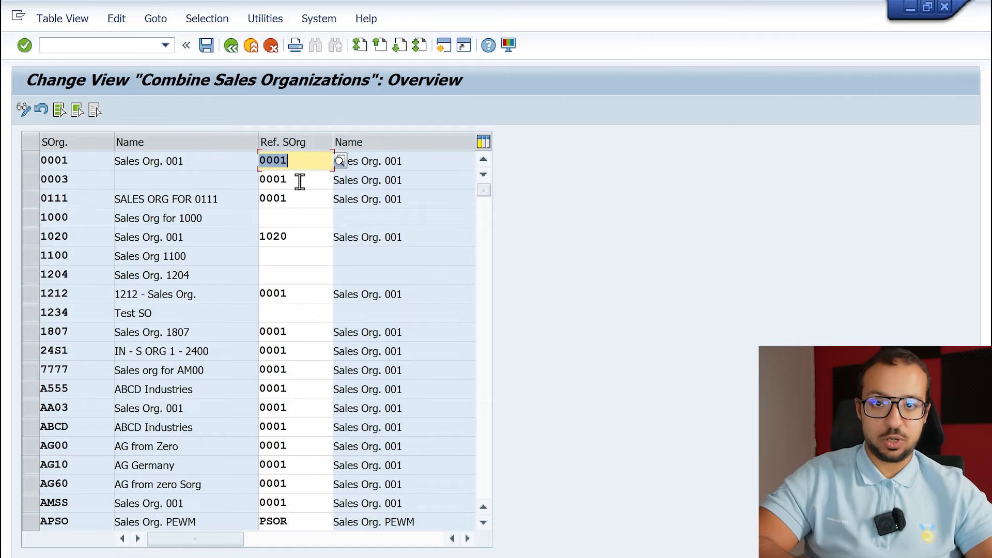
pyautogui.click(77, 483)
pyautogui.hotkey('shift', 'Home')
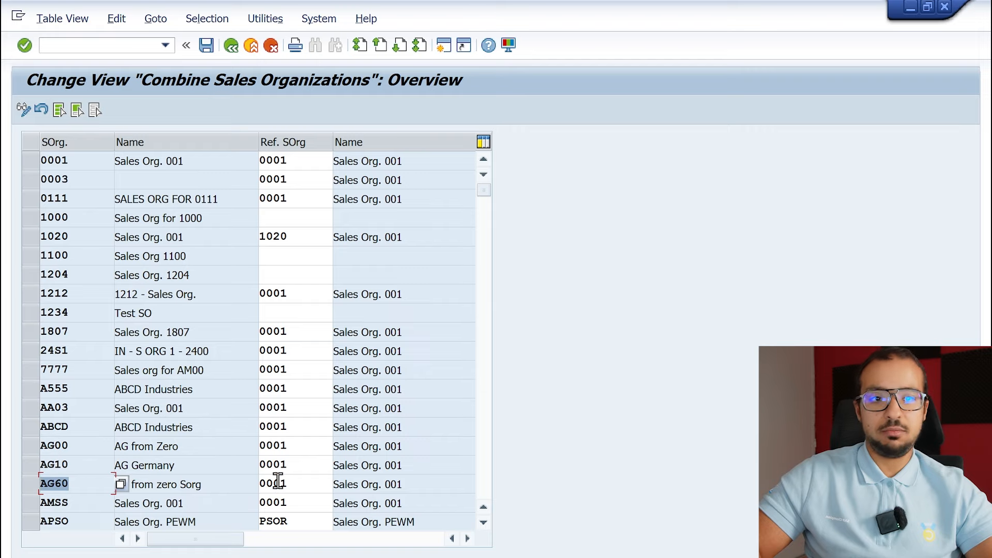
pyautogui.click(308, 486)
pyautogui.moveTo(305, 483); pyautogui.dragTo(257, 483)
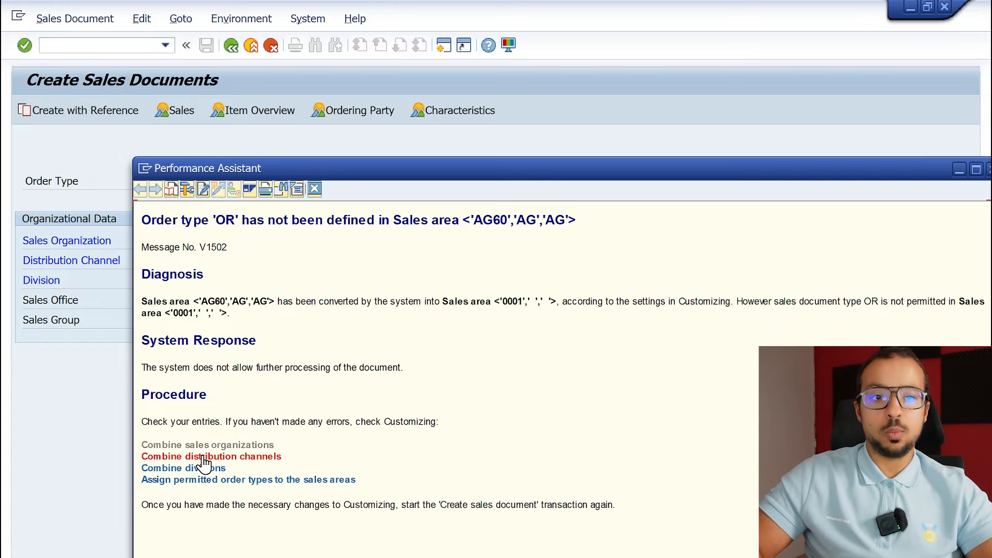
# Open Combine distribution channels from the error help, locate sales organization AG60 with channel AG and set its reference distribution channel to 01.
pyautogui.click(203, 457)
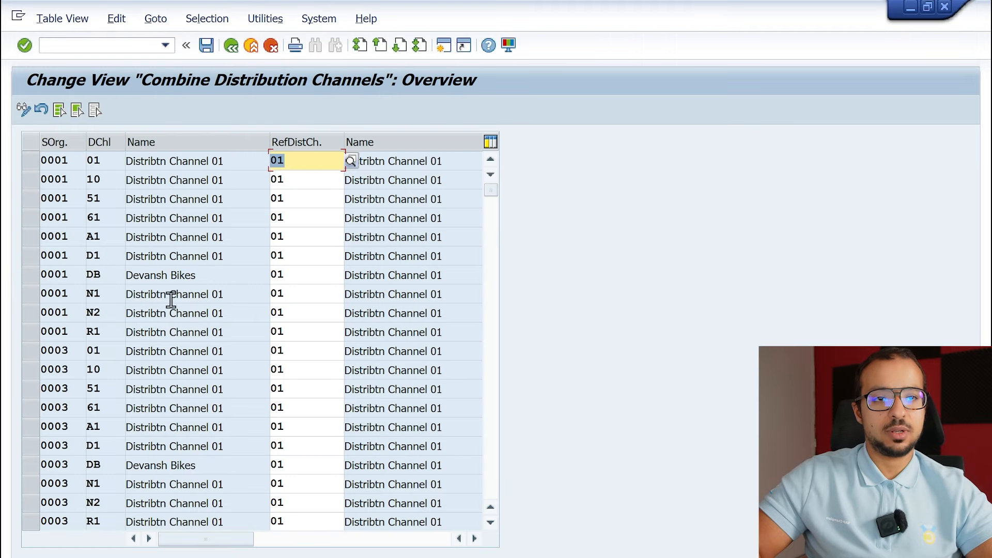
pyautogui.click(69, 556)
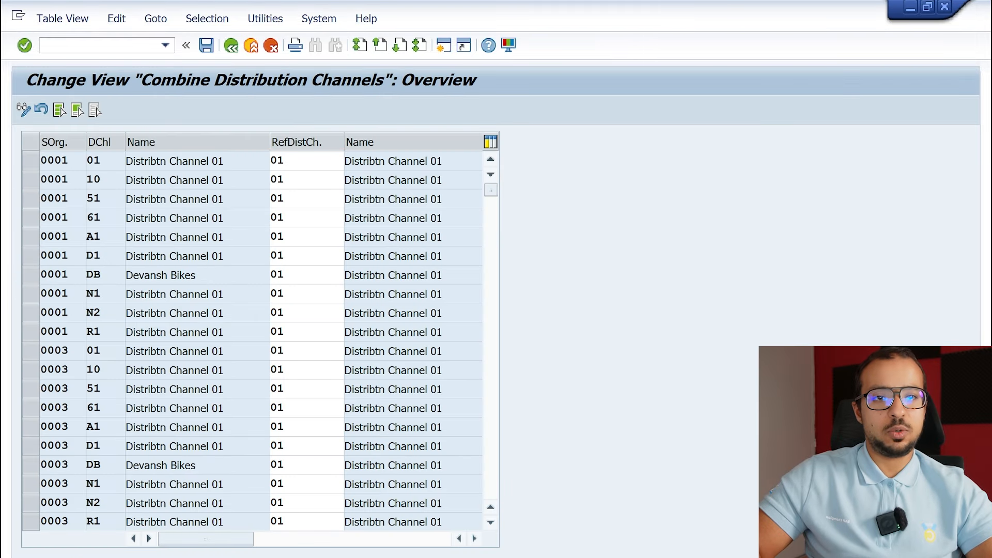
pyautogui.write('a')
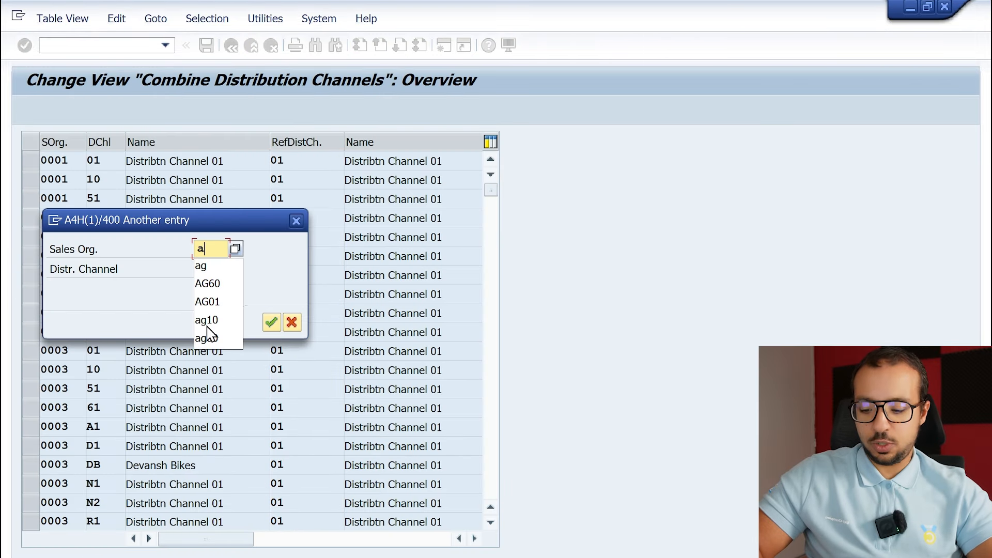
pyautogui.write('g60')
pyautogui.press('Tab')
pyautogui.write('ag')
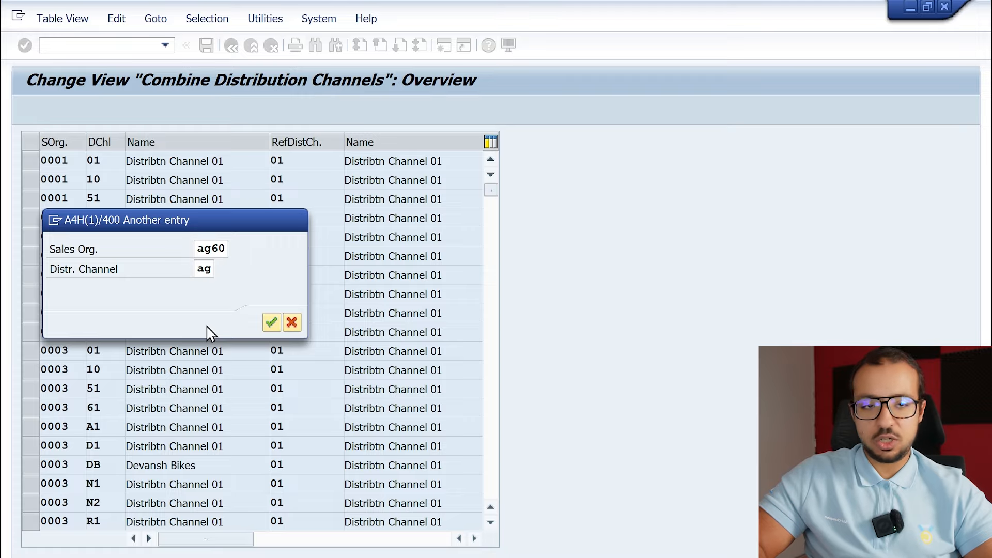
pyautogui.press('Return')
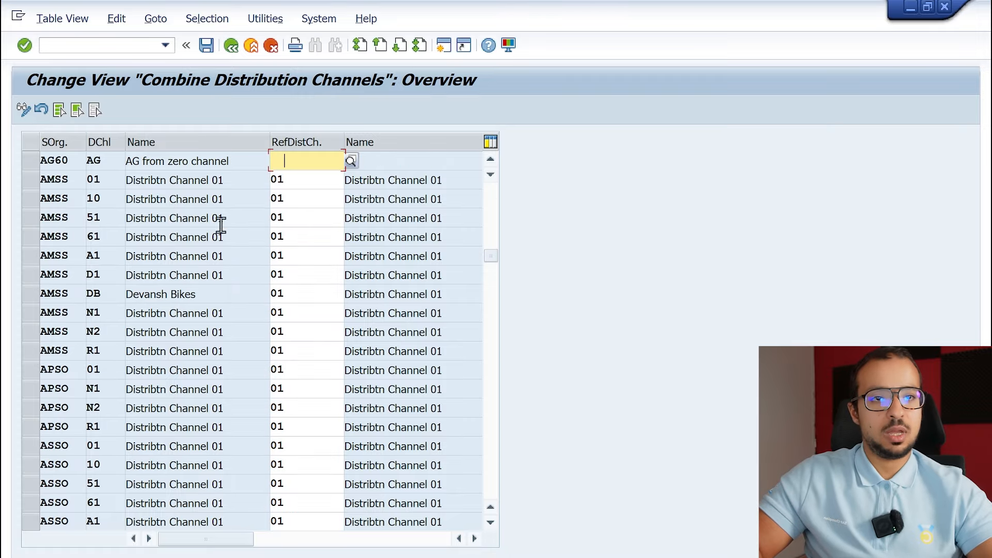
pyautogui.click(313, 161)
pyautogui.write('01')
pyautogui.press('Return')
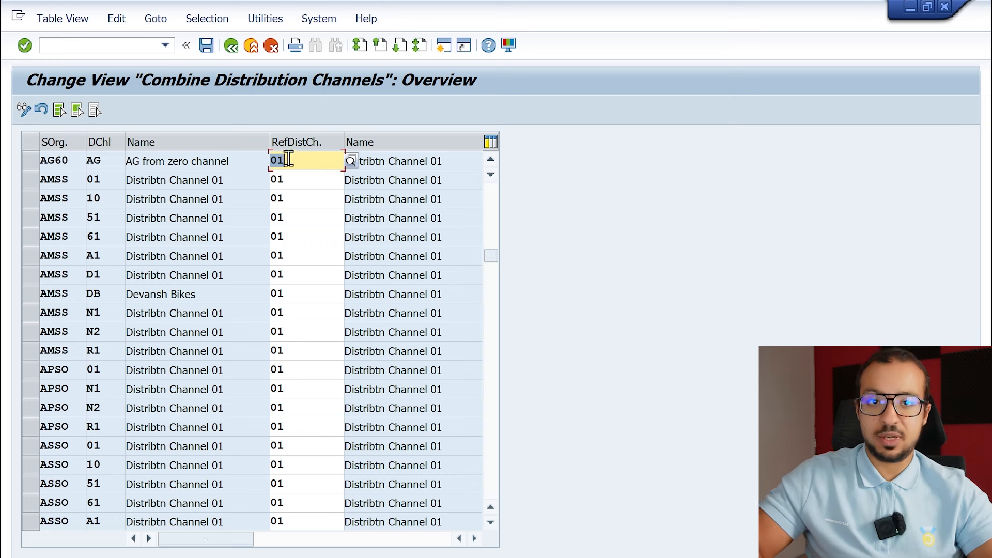
# Save the combined distribution channel to customizing request A4HK900111 and return to the error help.
pyautogui.click(207, 46)
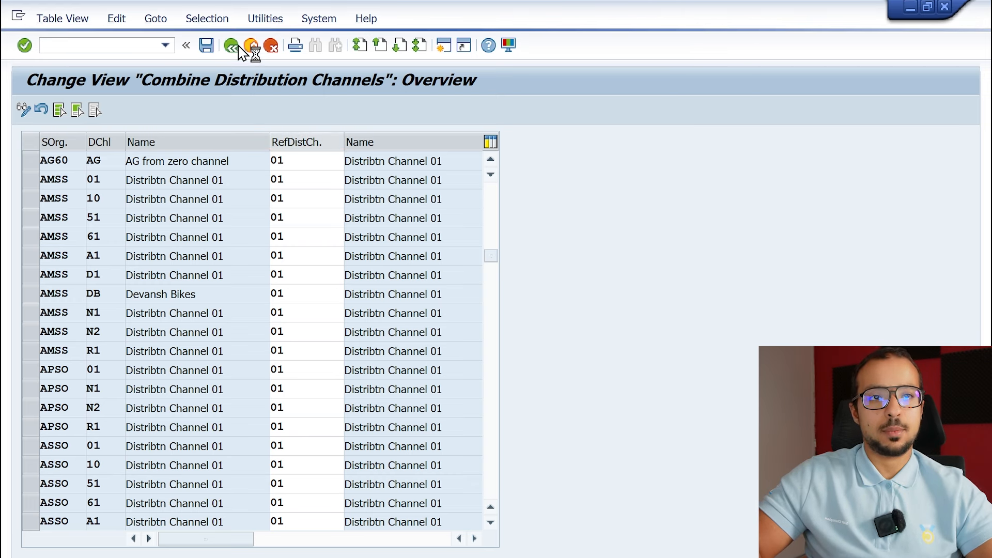
pyautogui.click(319, 305)
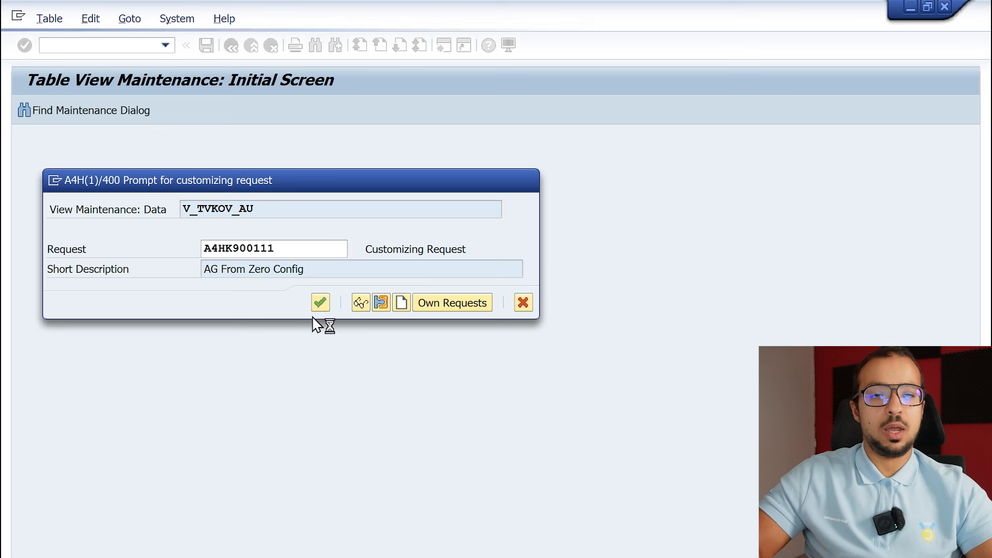
pyautogui.click(313, 312)
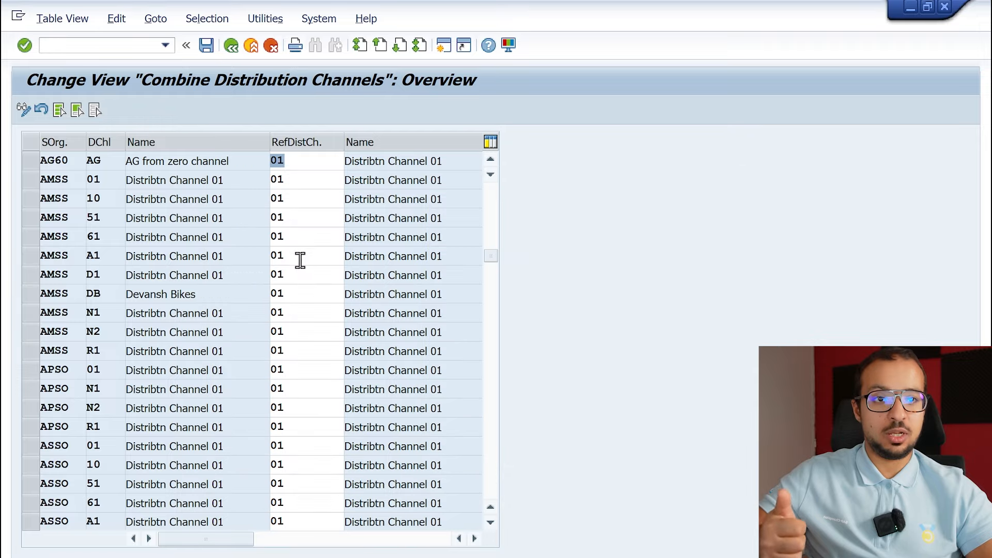
pyautogui.click(231, 45)
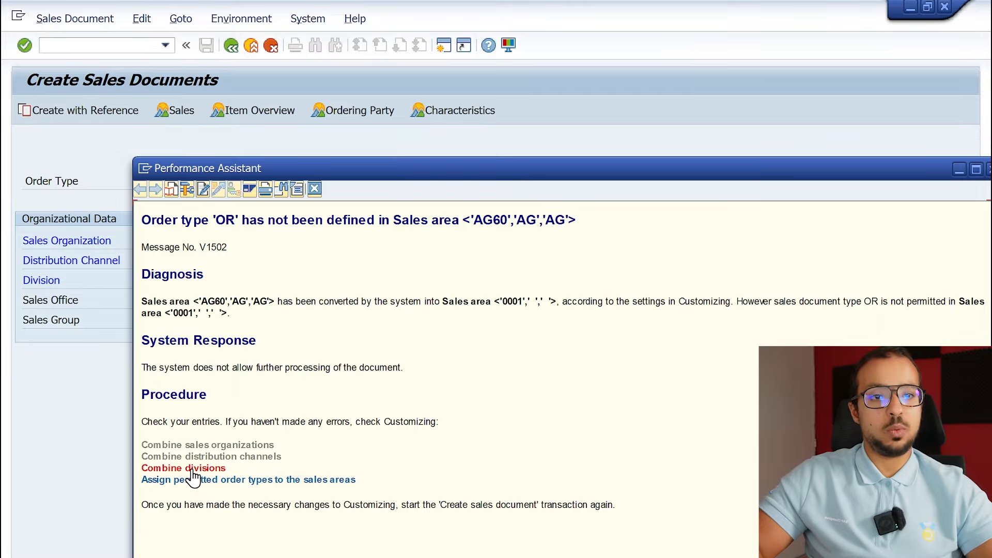
# Open Combine divisions from the error help, locate sales organization AG60 with division AG and set its reference division to 01.
pyautogui.click(190, 468)
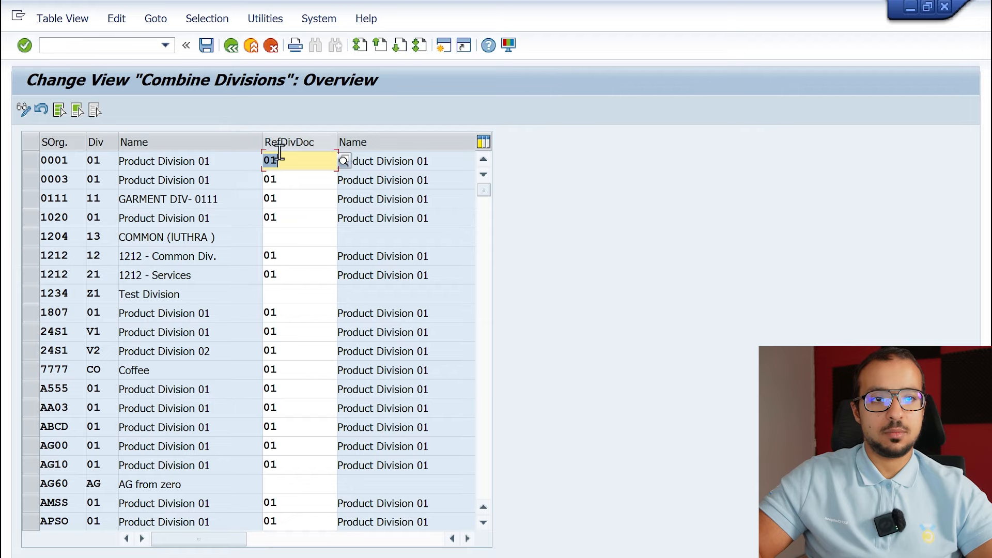
pyautogui.click(162, 548)
pyautogui.write('ag60')
pyautogui.press('Tab')
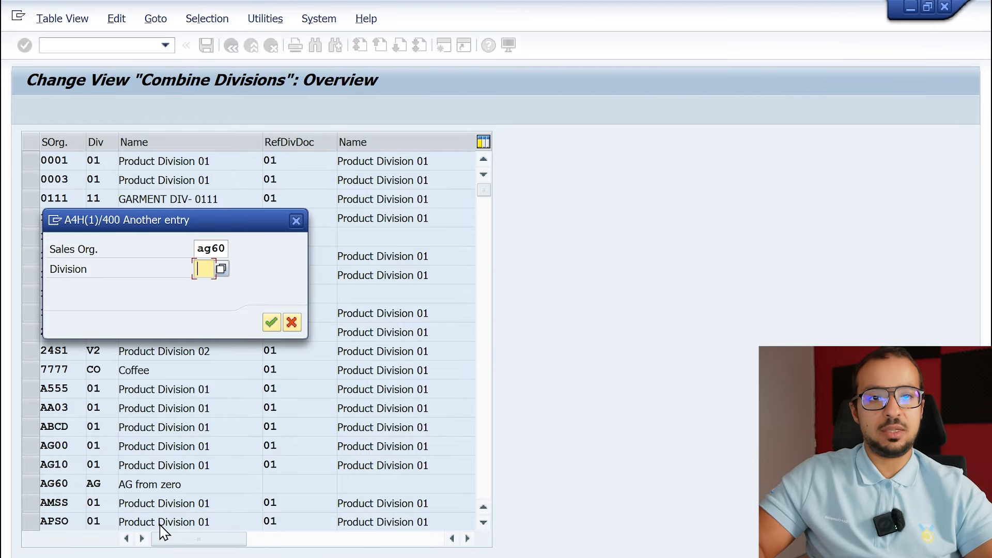
pyautogui.write('ag')
pyautogui.press('Return')
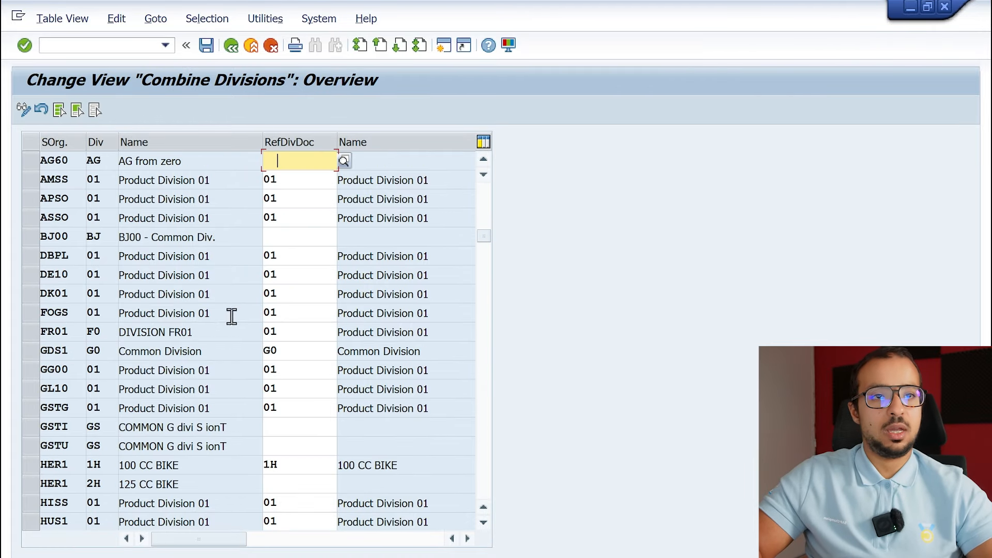
pyautogui.press('BackSpace')
pyautogui.write('01')
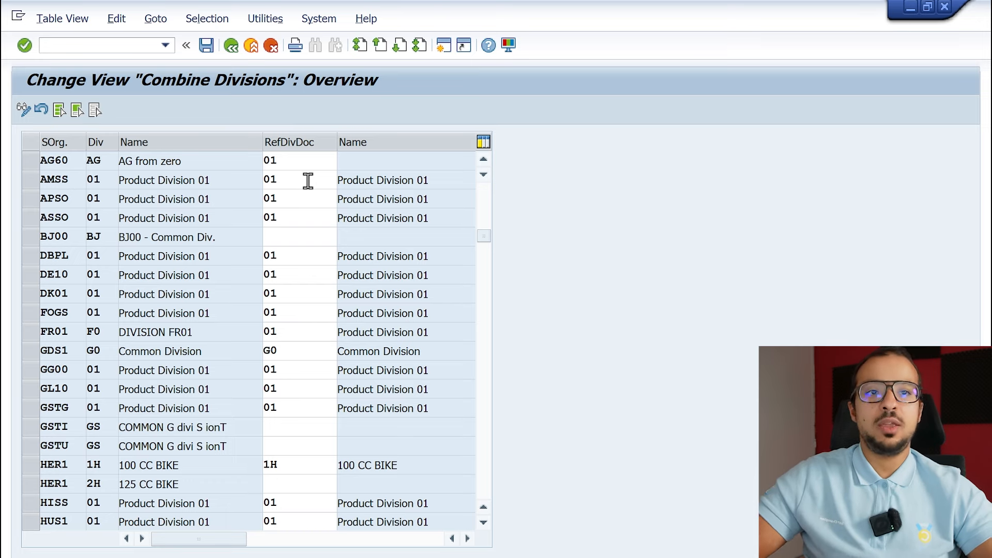
# Read the field help on the reference division for sales organization AG60 with division AG and close it.
pyautogui.rightClick(302, 158)
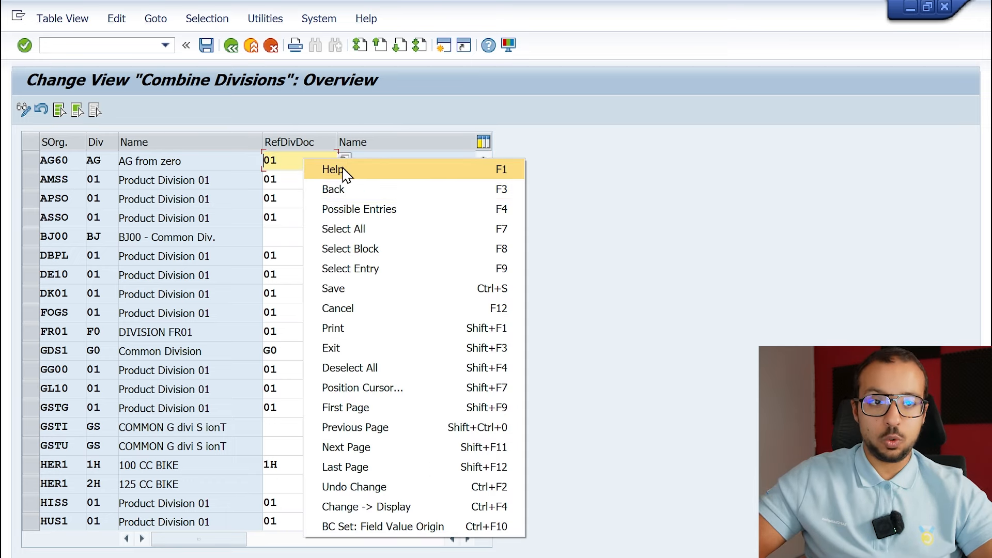
pyautogui.click(342, 169)
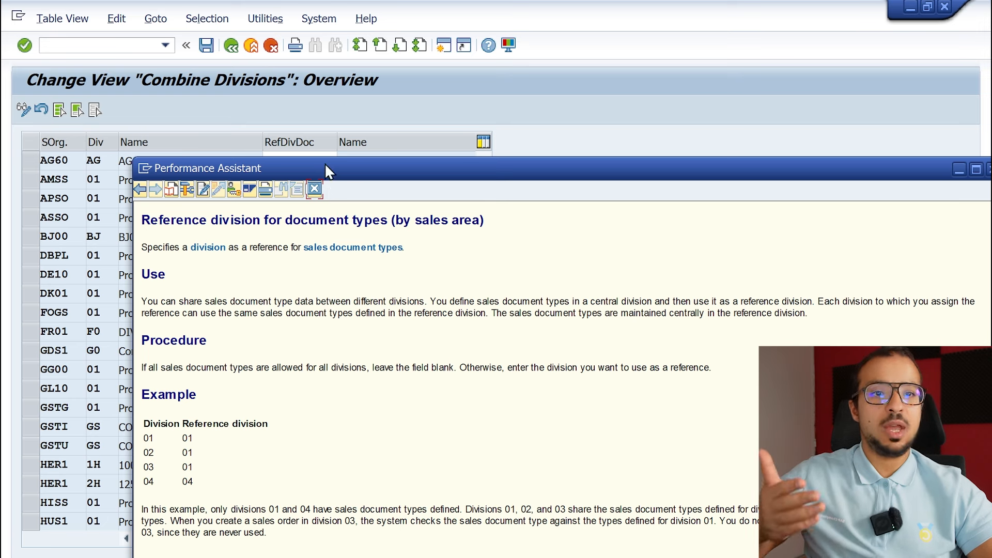
pyautogui.click(312, 188)
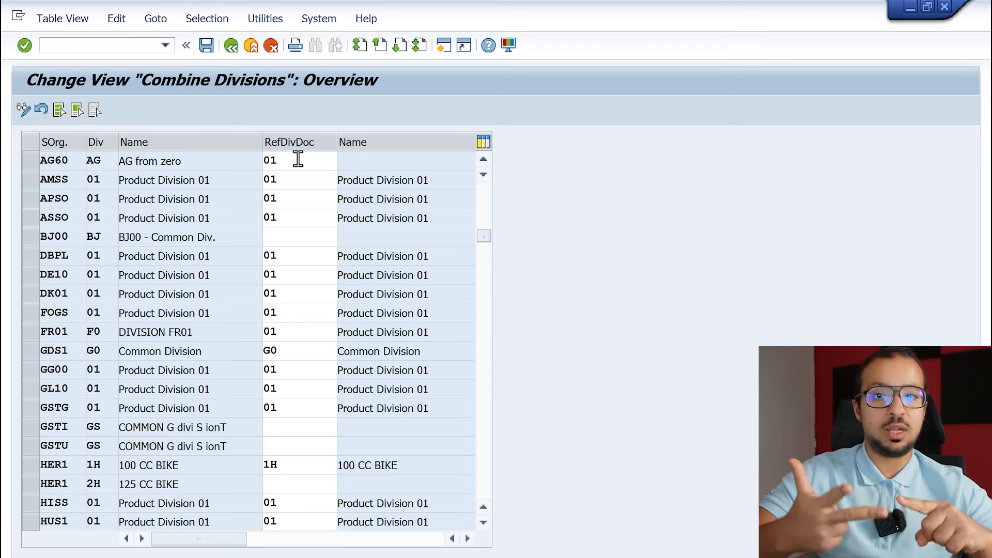
# Save the combined division to customizing request A4HK900111 and return to the error help.
pyautogui.click(206, 47)
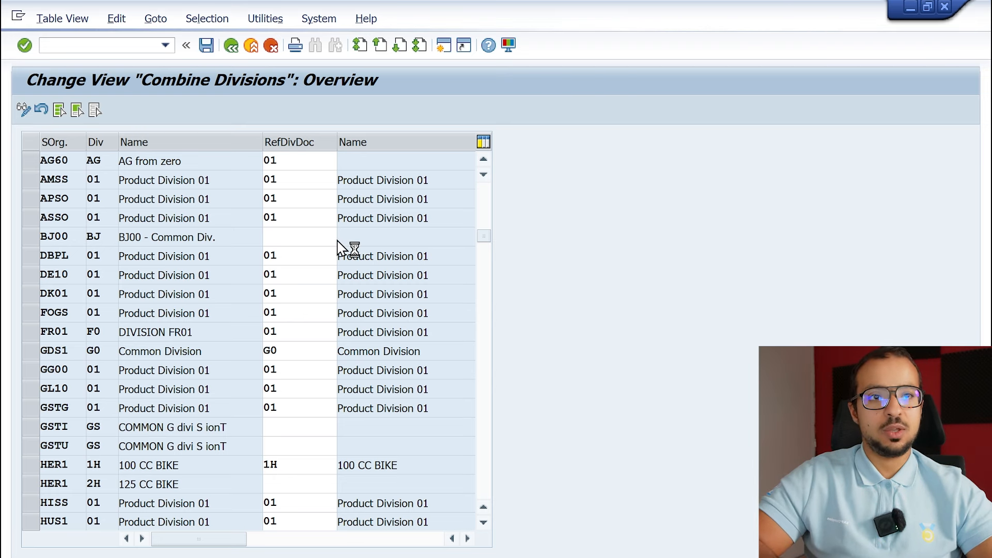
pyautogui.click(320, 303)
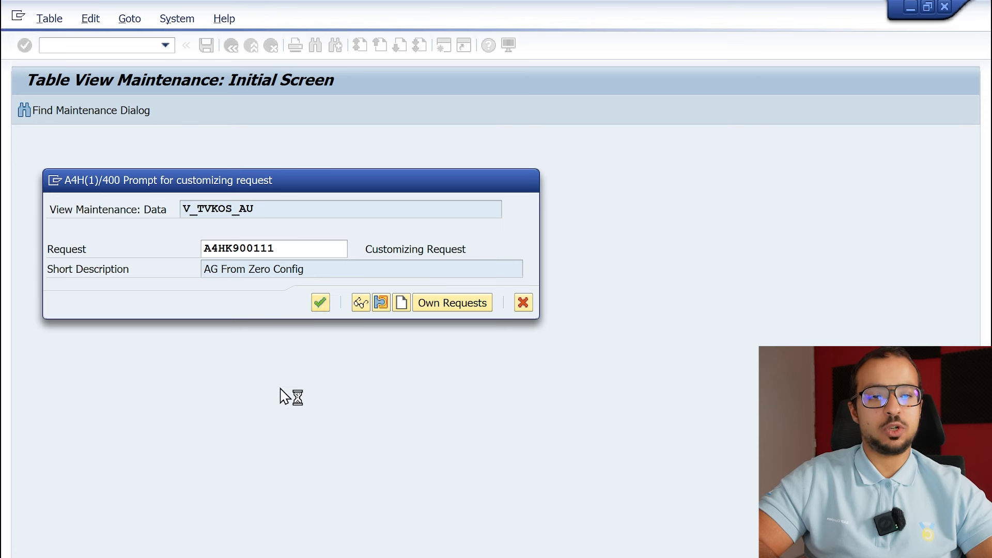
pyautogui.click(293, 310)
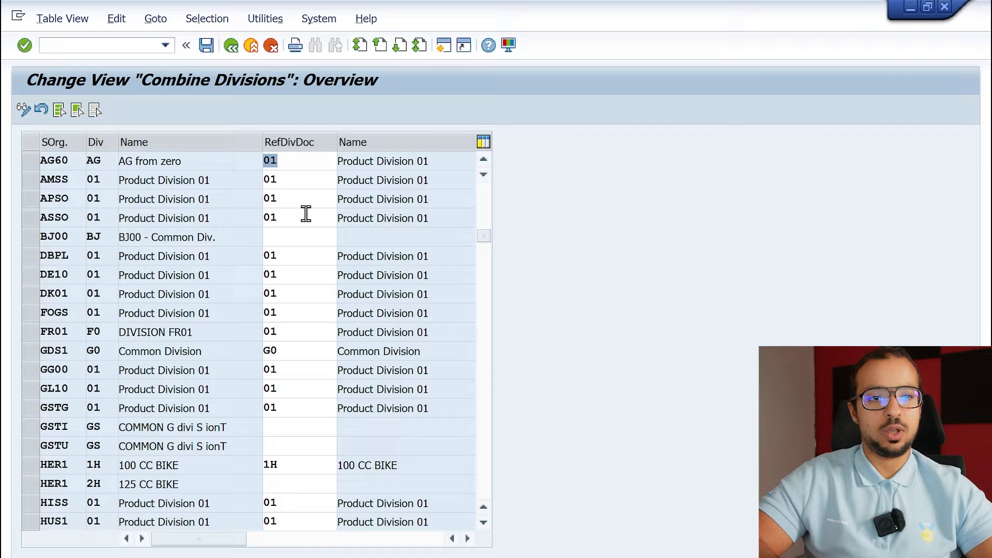
pyautogui.click(232, 47)
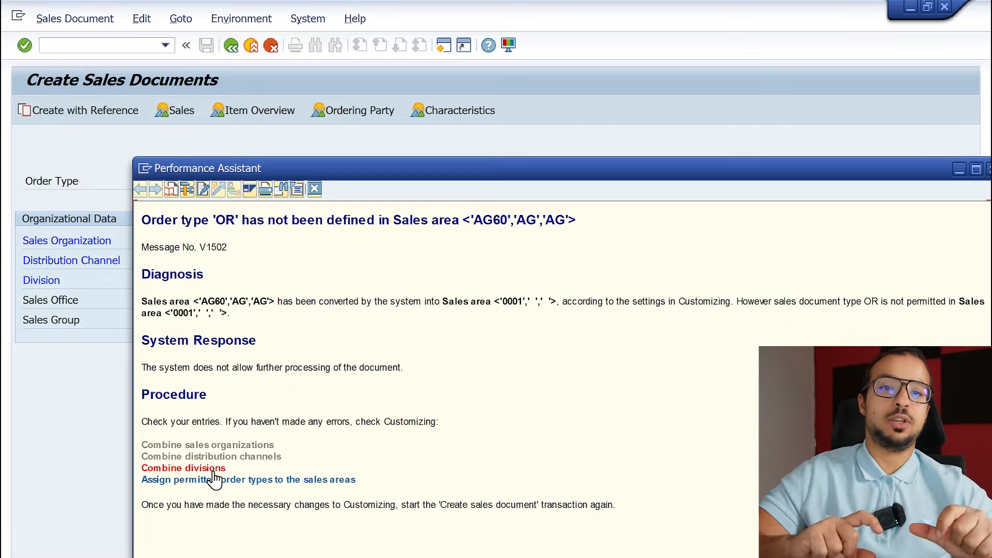
# Open the permitted order type assignments from the error help, check the entry for 0001/01/01 with sales document type OR, and return.
pyautogui.click(215, 480)
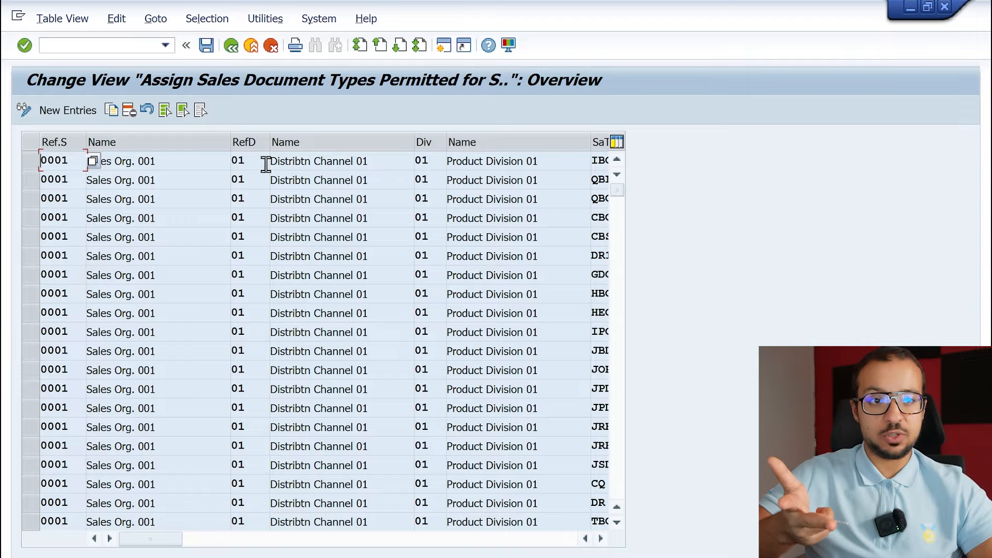
pyautogui.click(600, 163)
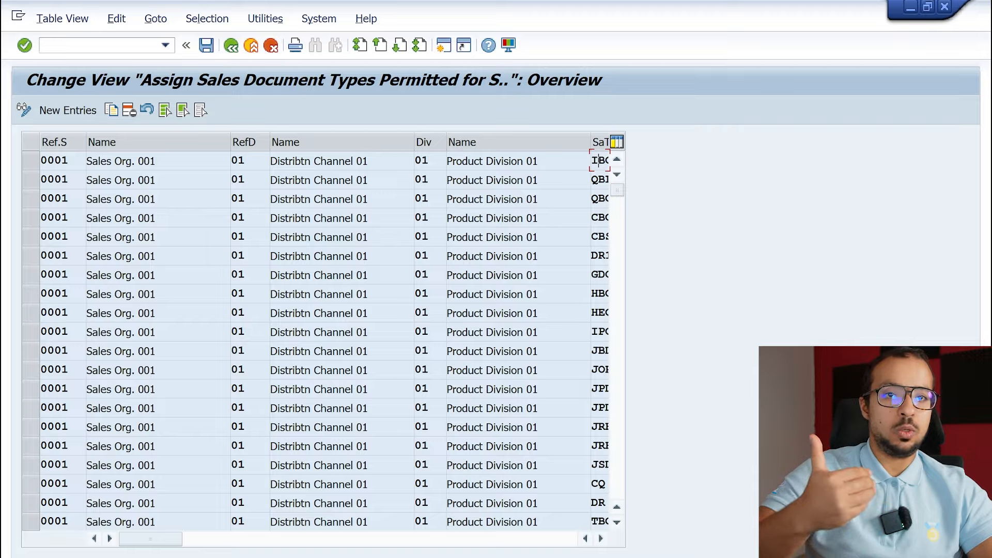
pyautogui.click(201, 557)
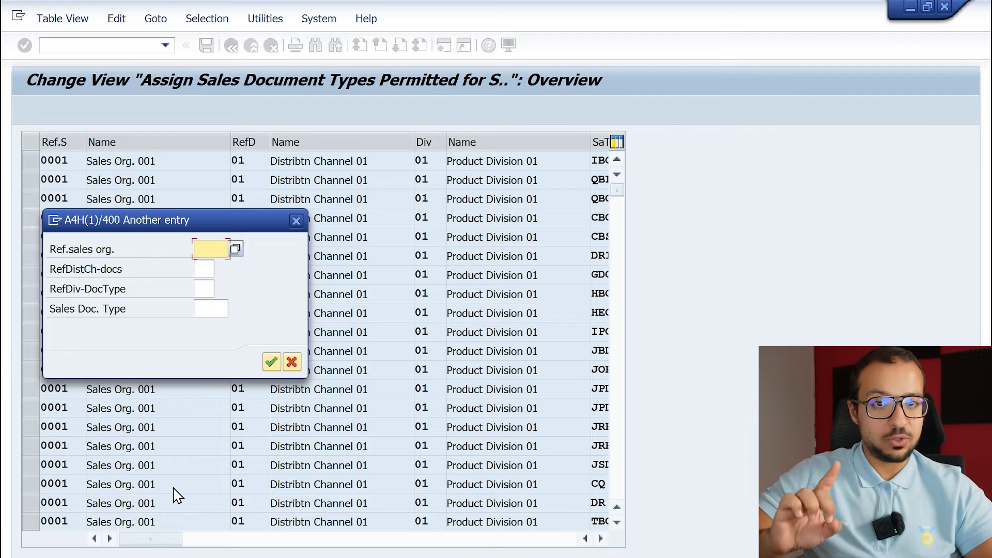
pyautogui.write('0001')
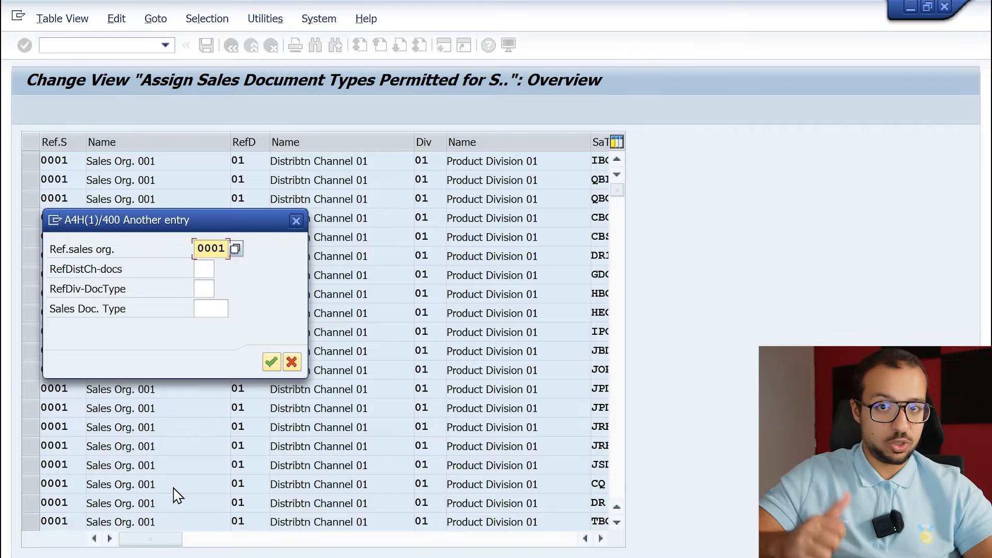
pyautogui.press('Tab')
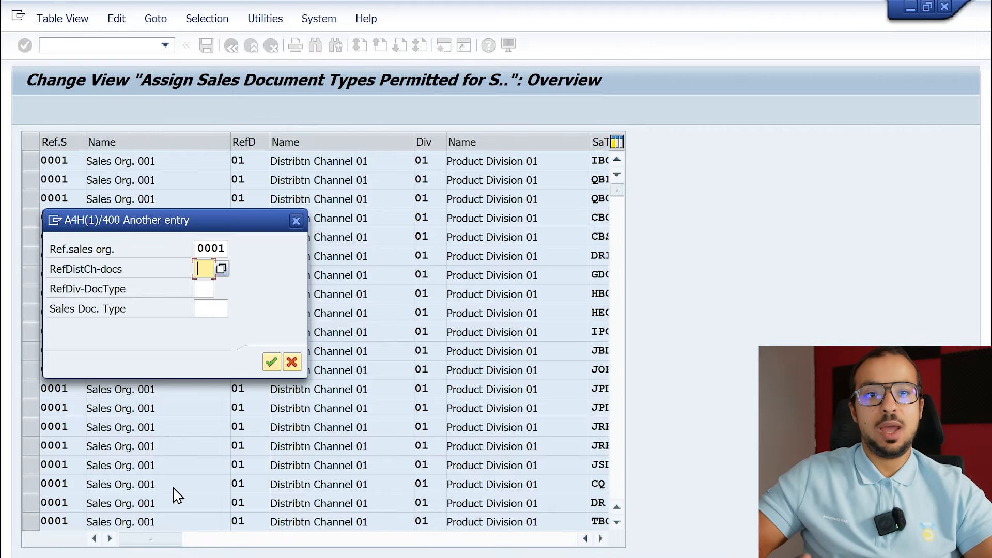
pyautogui.write('01')
pyautogui.press('Tab')
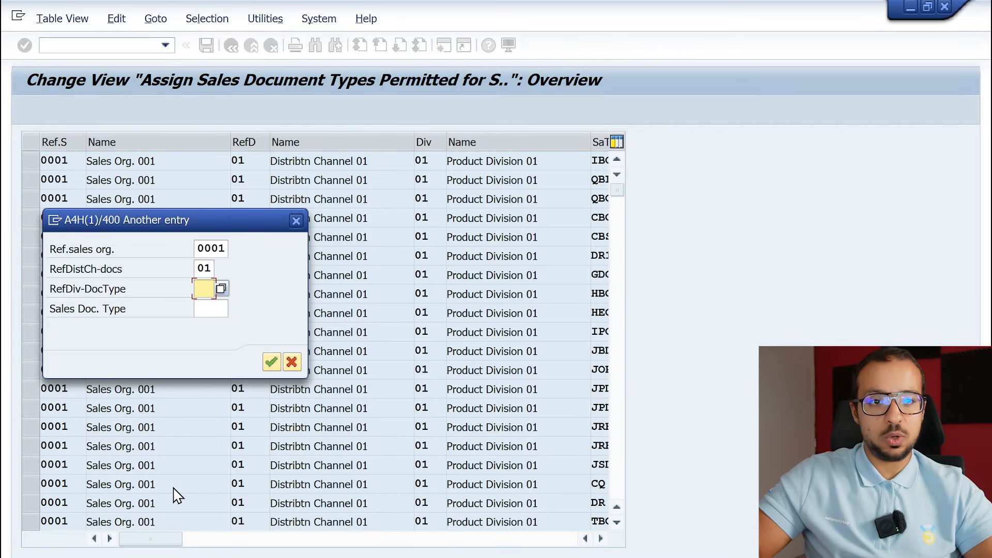
pyautogui.write('01')
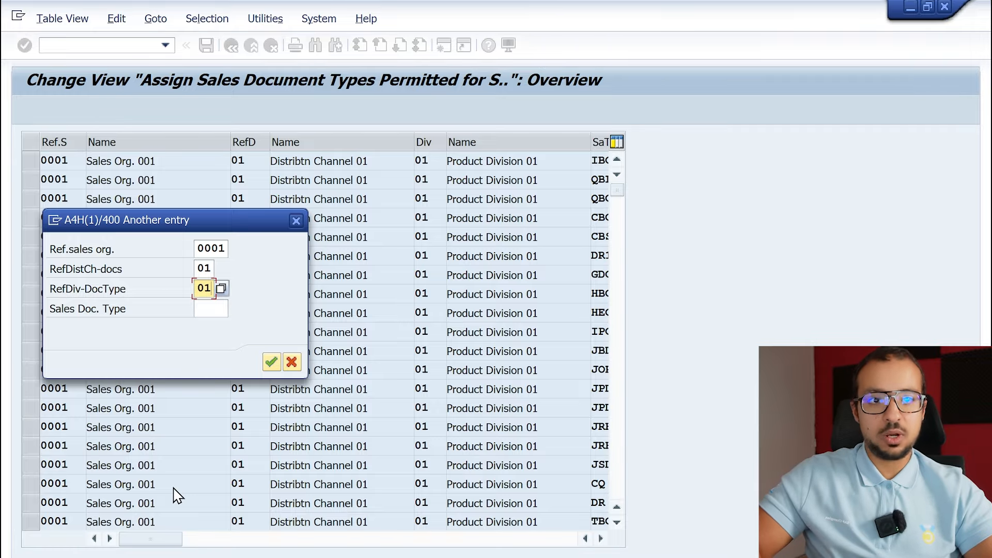
pyautogui.press('Tab')
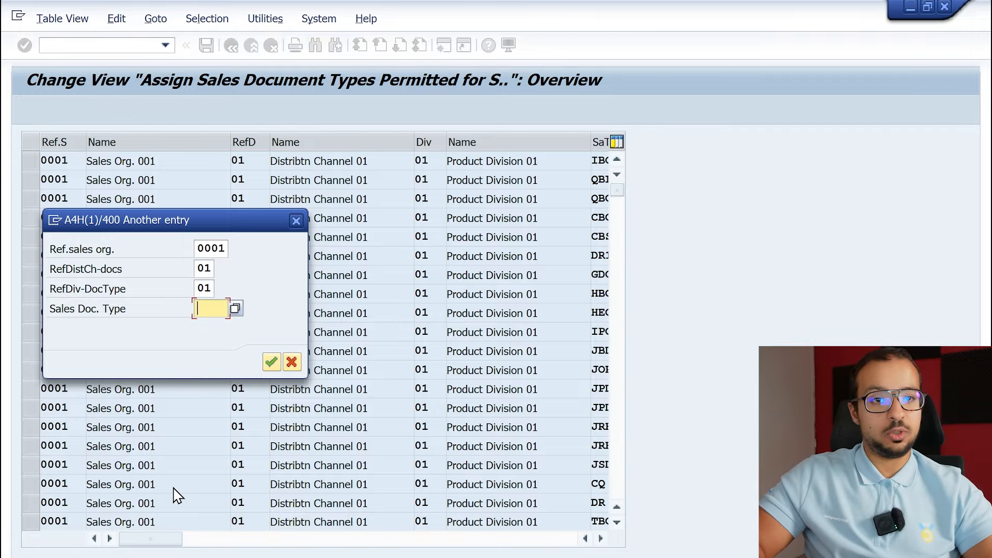
pyautogui.write('OR')
pyautogui.press('Return')
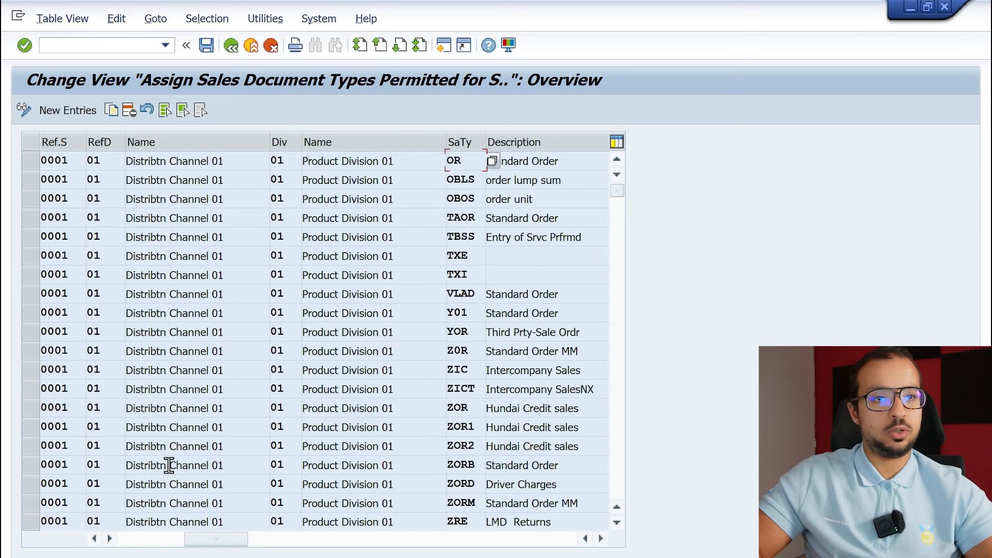
pyautogui.click(28, 161)
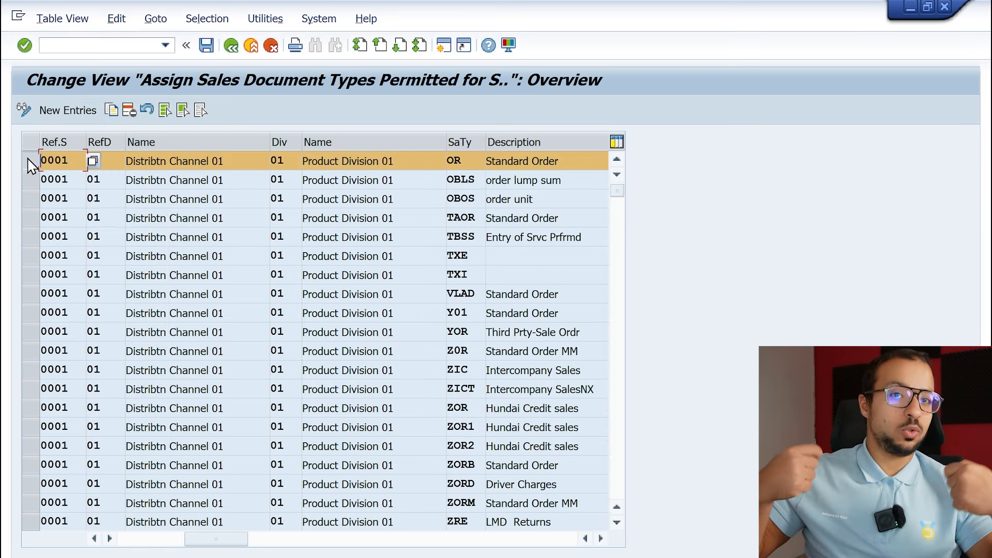
pyautogui.click(283, 164)
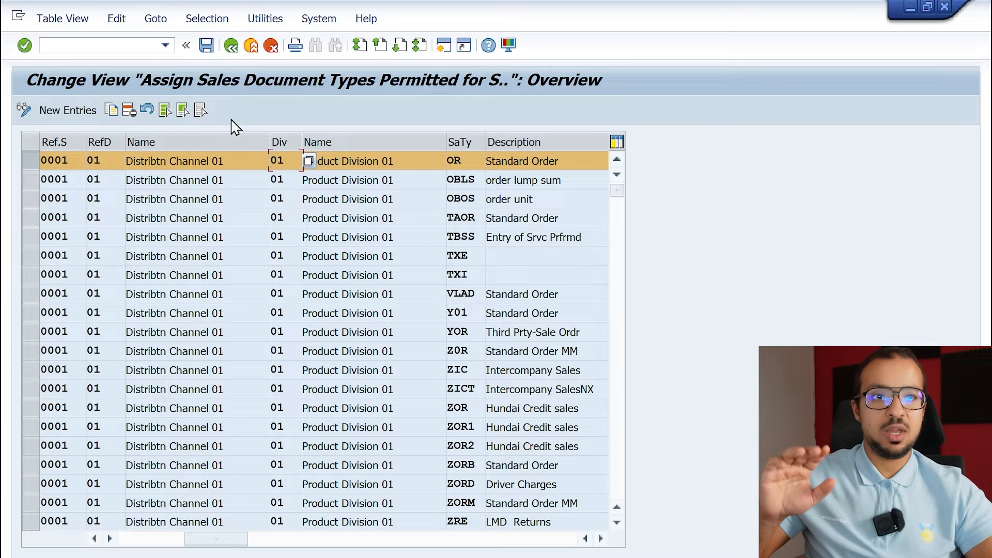
pyautogui.click(231, 52)
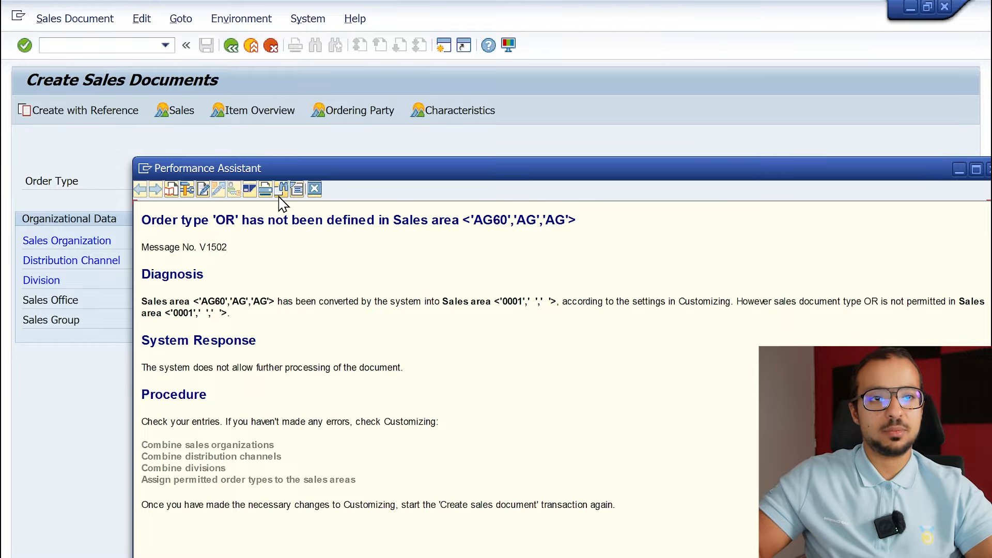
# Close the error help and try to create order type OR in sales area AG60/AG/AG again.
pyautogui.click(314, 189)
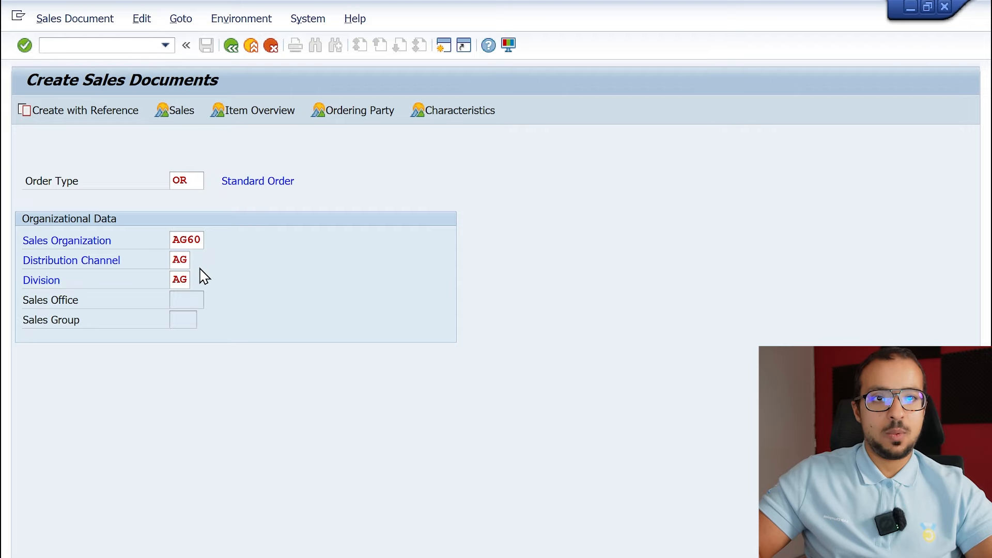
pyautogui.press('Return')
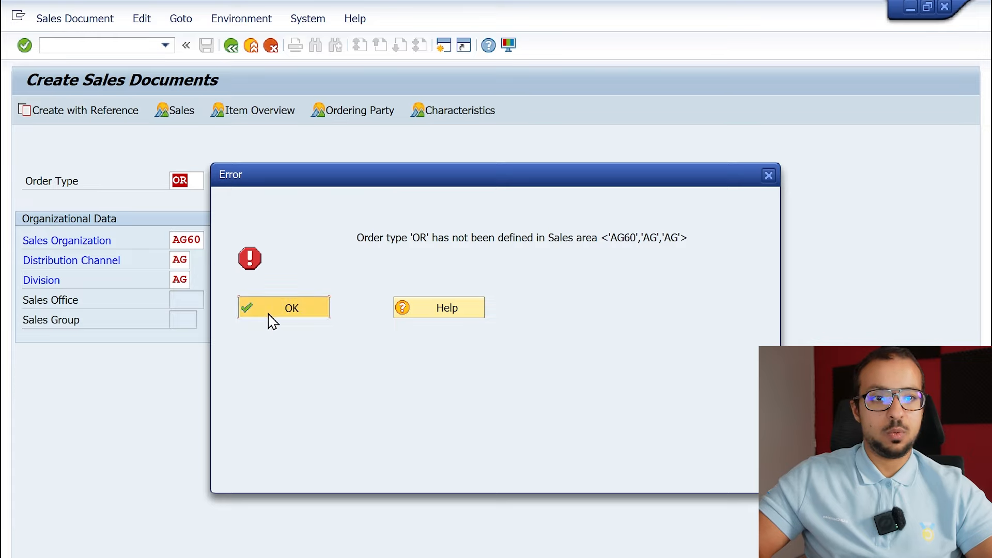
pyautogui.click(273, 308)
# Restart transaction VA01 with /nva01 and open a new standard order of type OR in sales area AG60/AG/AG.
pyautogui.click(120, 44)
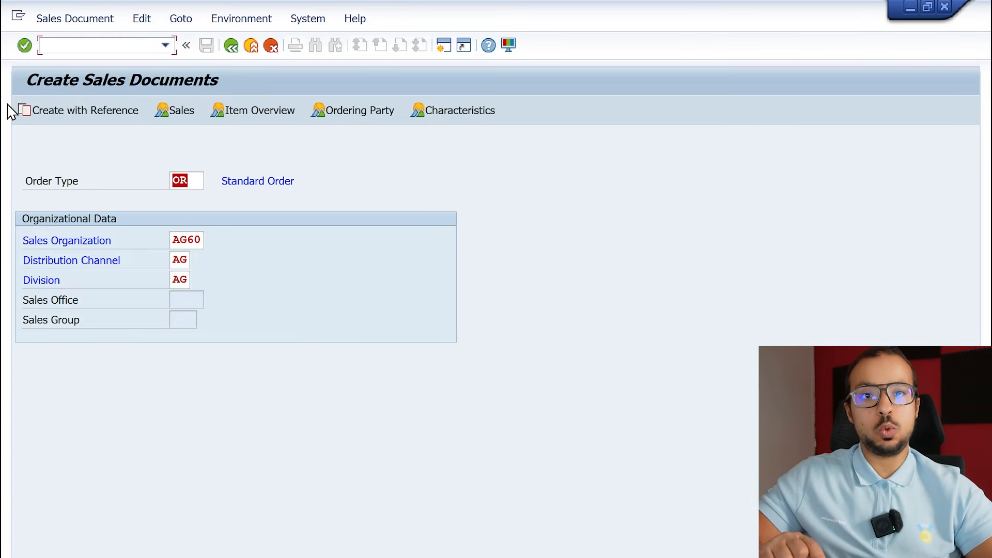
pyautogui.write('/nva01')
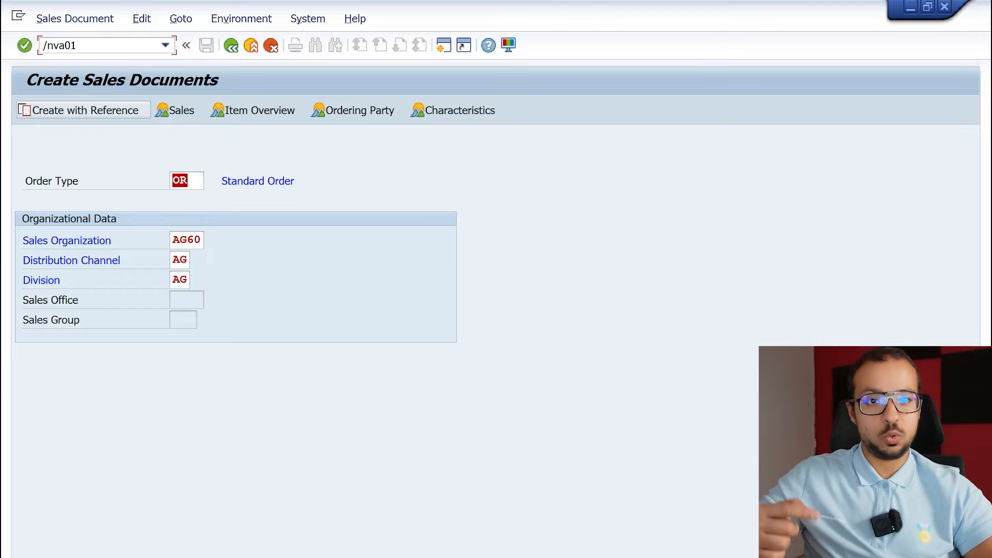
pyautogui.press('Return')
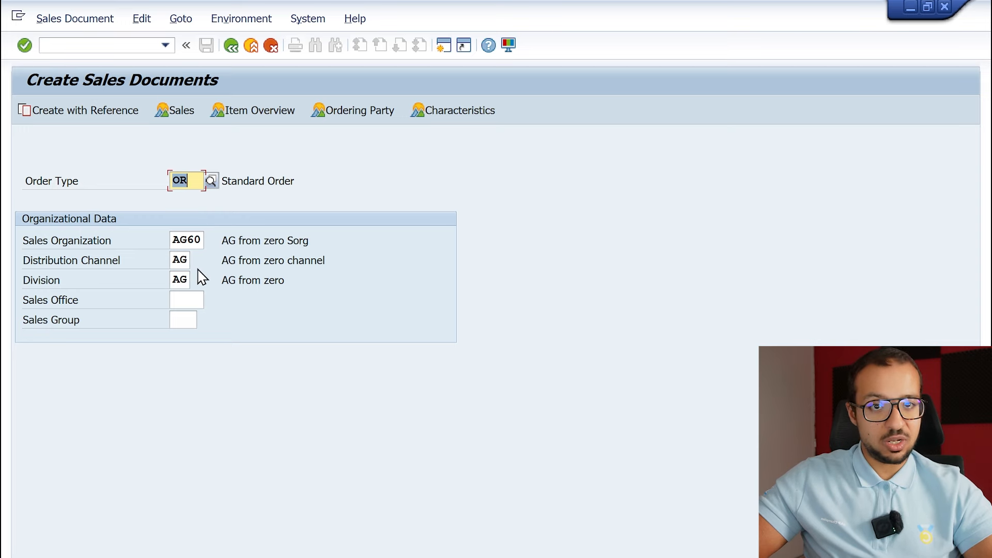
pyautogui.press('Return')
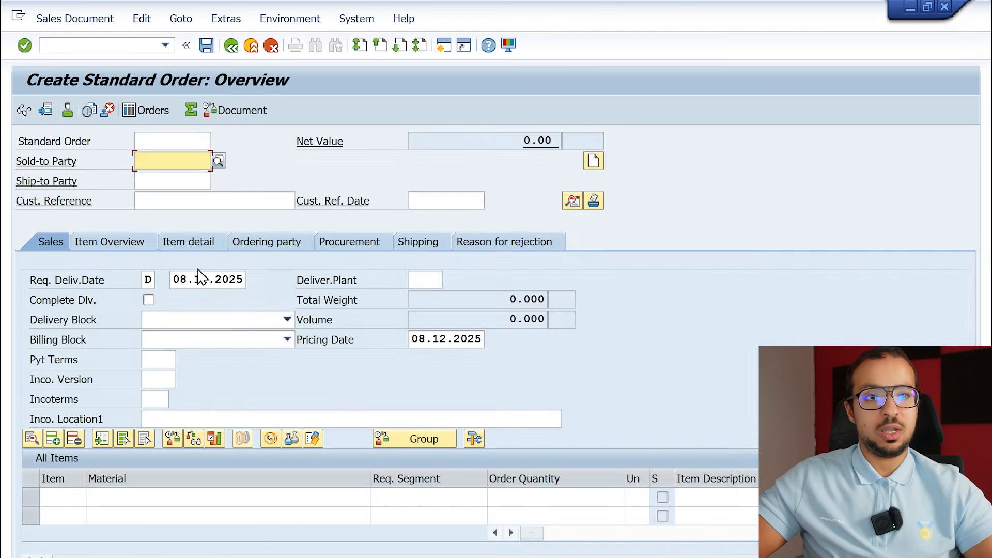